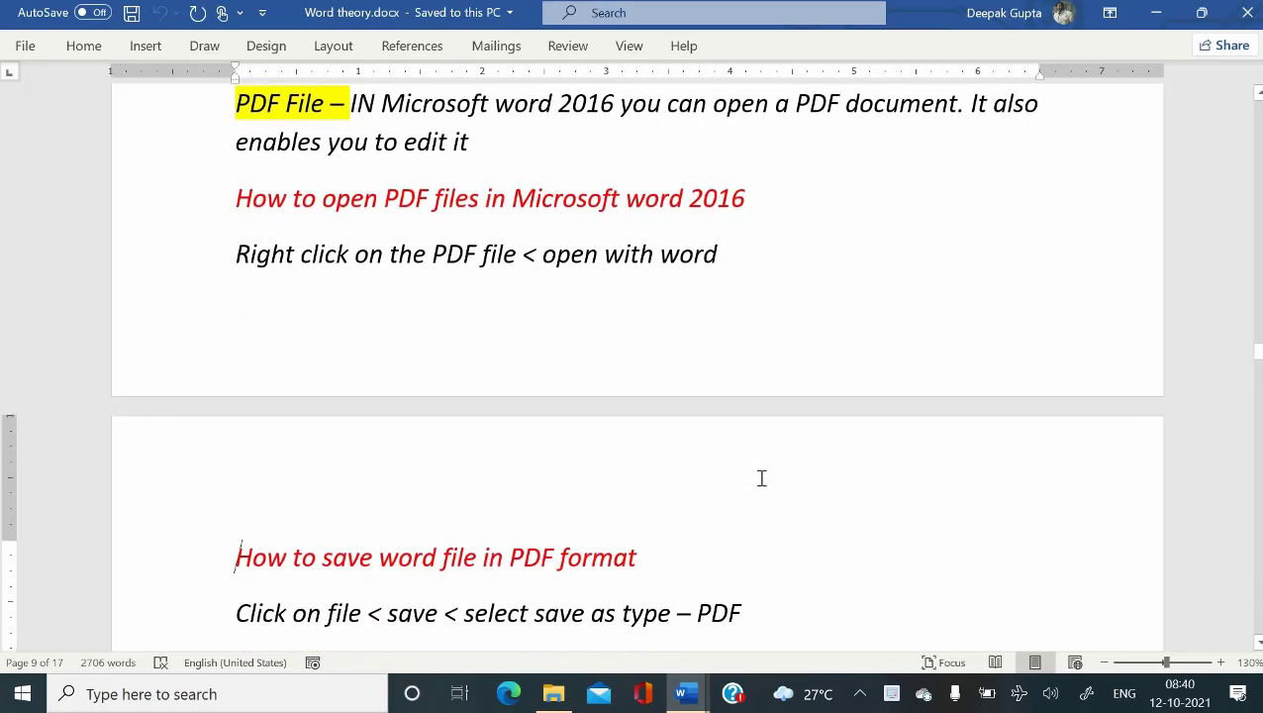
- Read through the section break notes: its definition, the four break types, and how to insert one
scroll(762, 478, "down", 4)
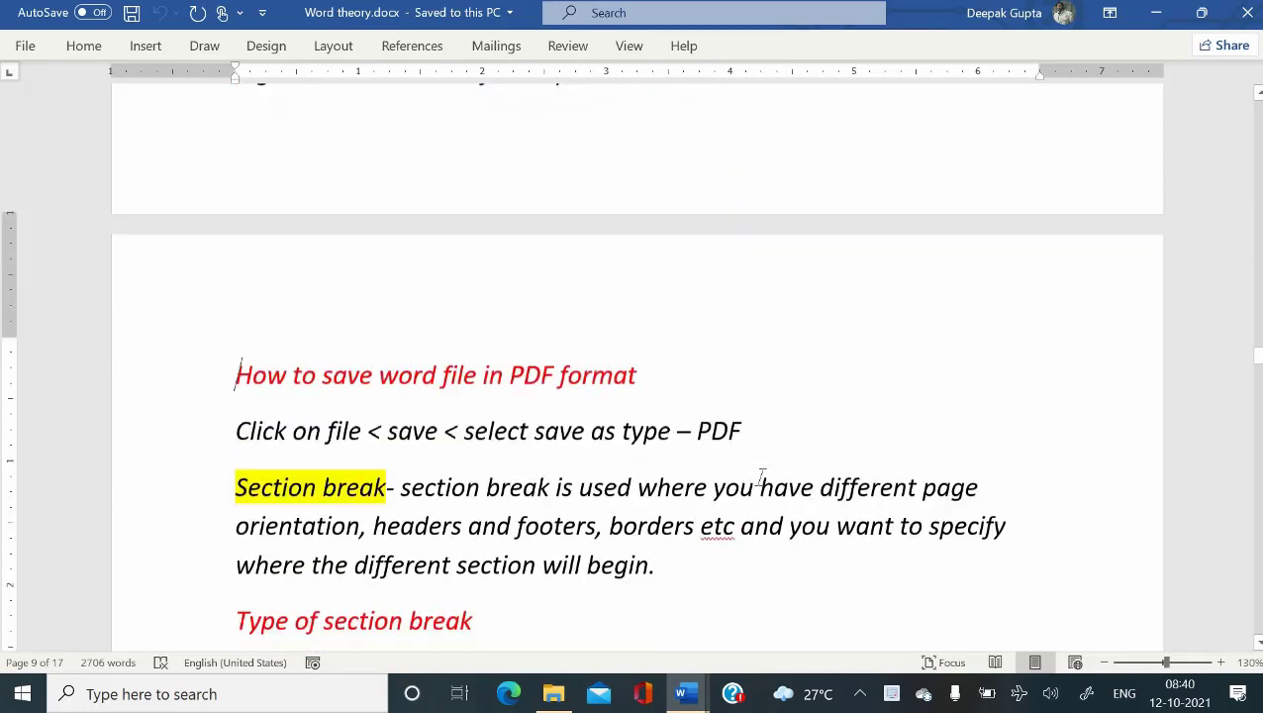
scroll(762, 478, "down", 6)
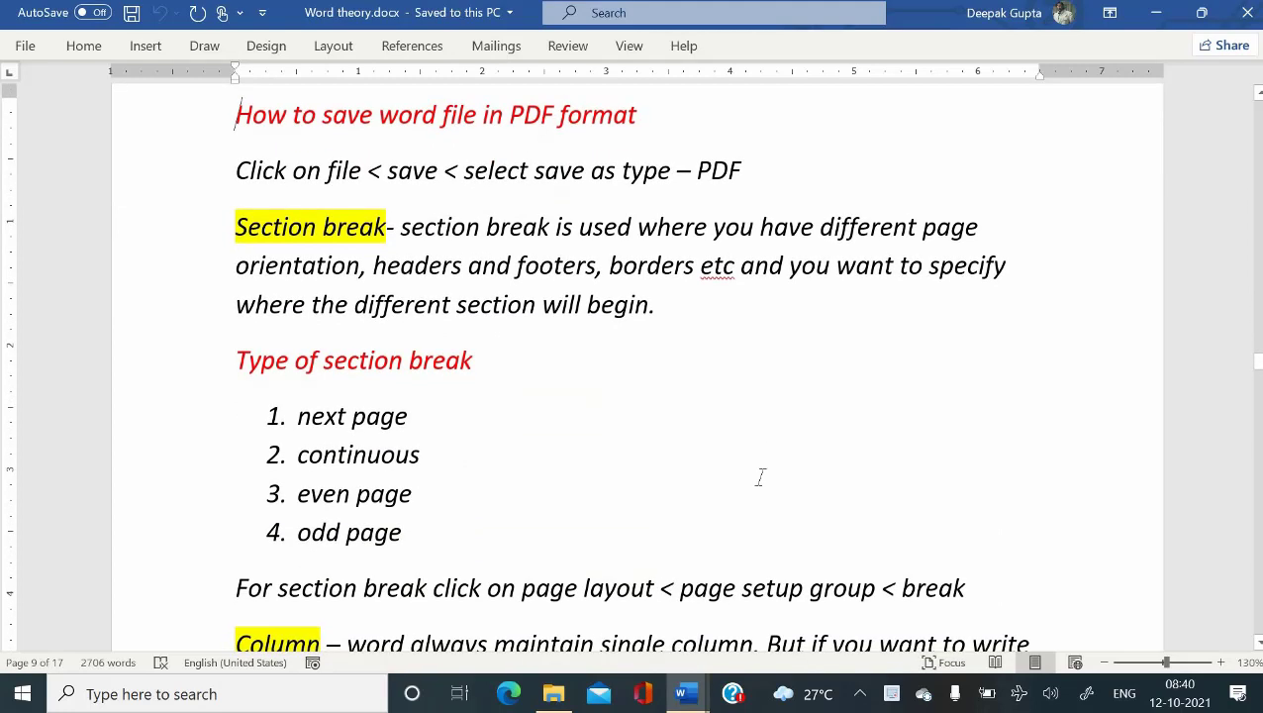
scroll(761, 478, "down", 3)
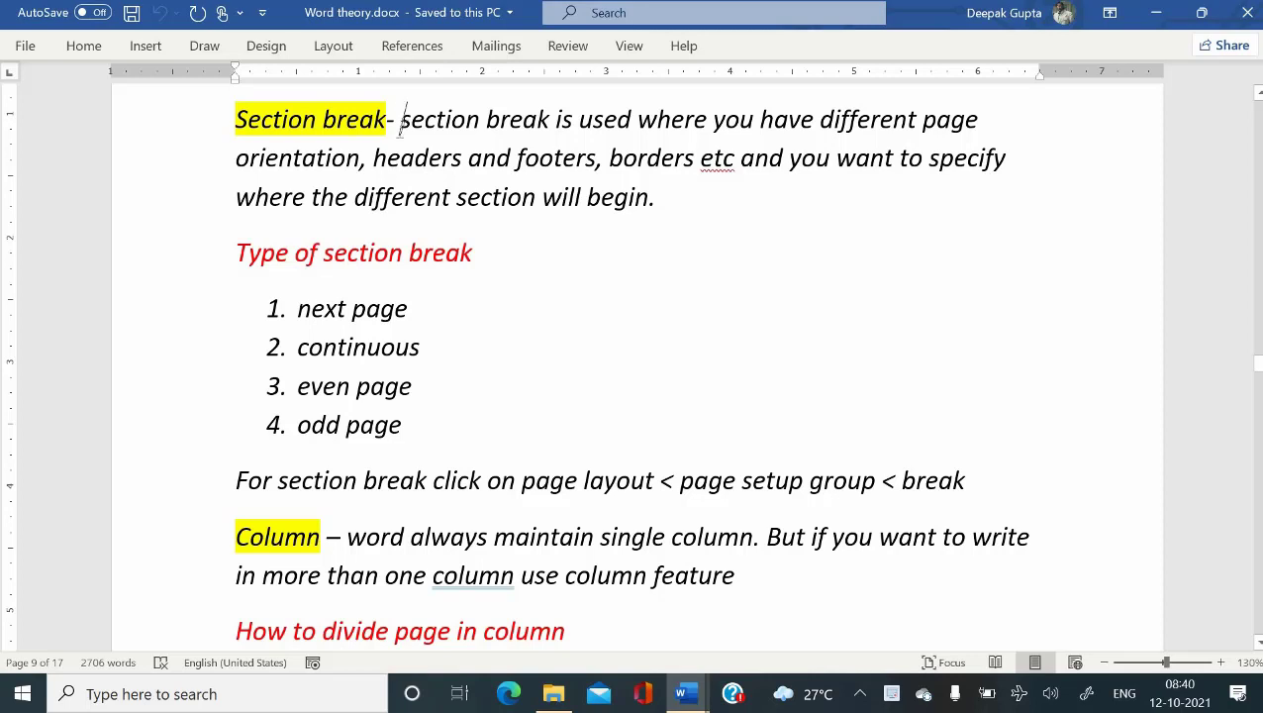
left_click_drag(401, 119, 679, 203)
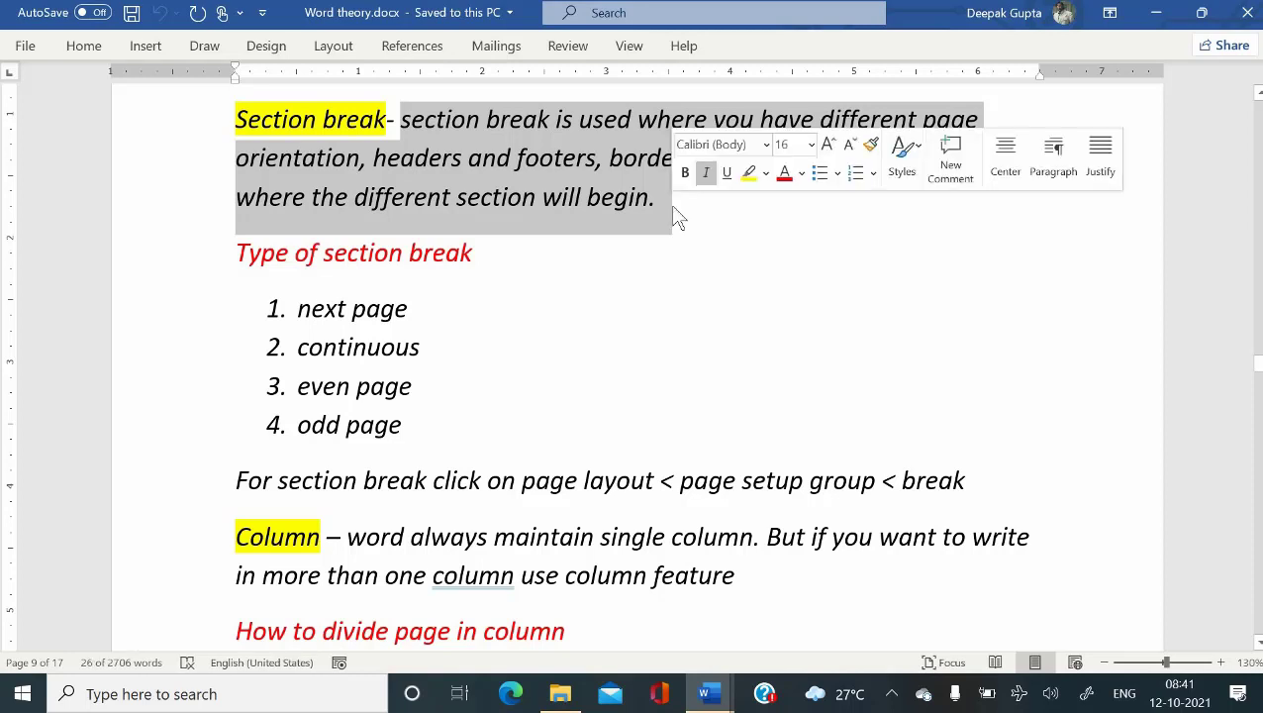
left_click(624, 215)
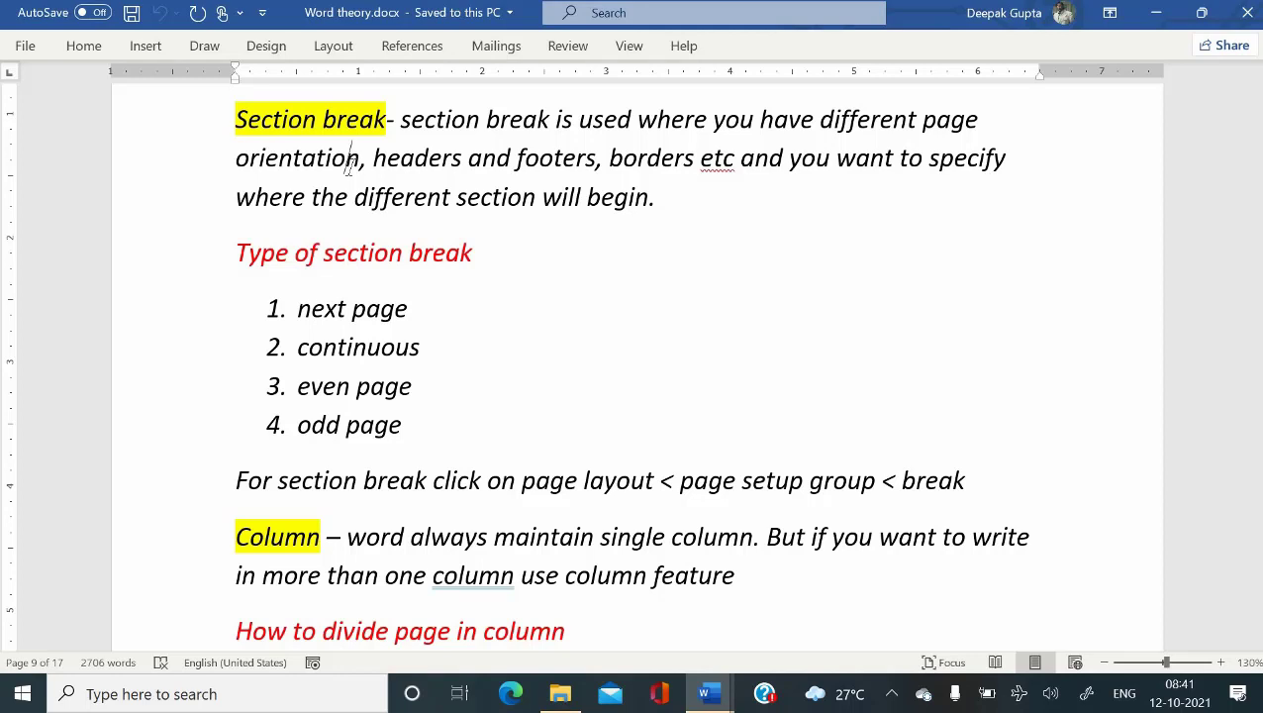
left_click(421, 163)
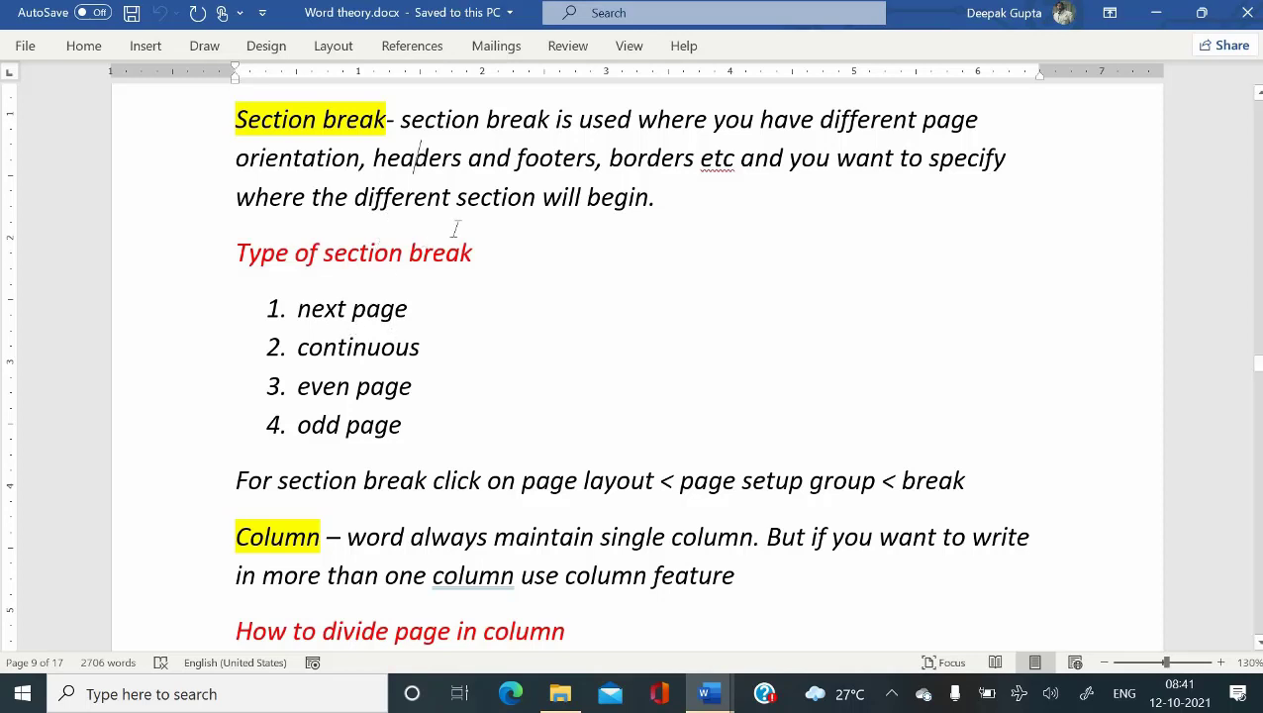
left_click(626, 161)
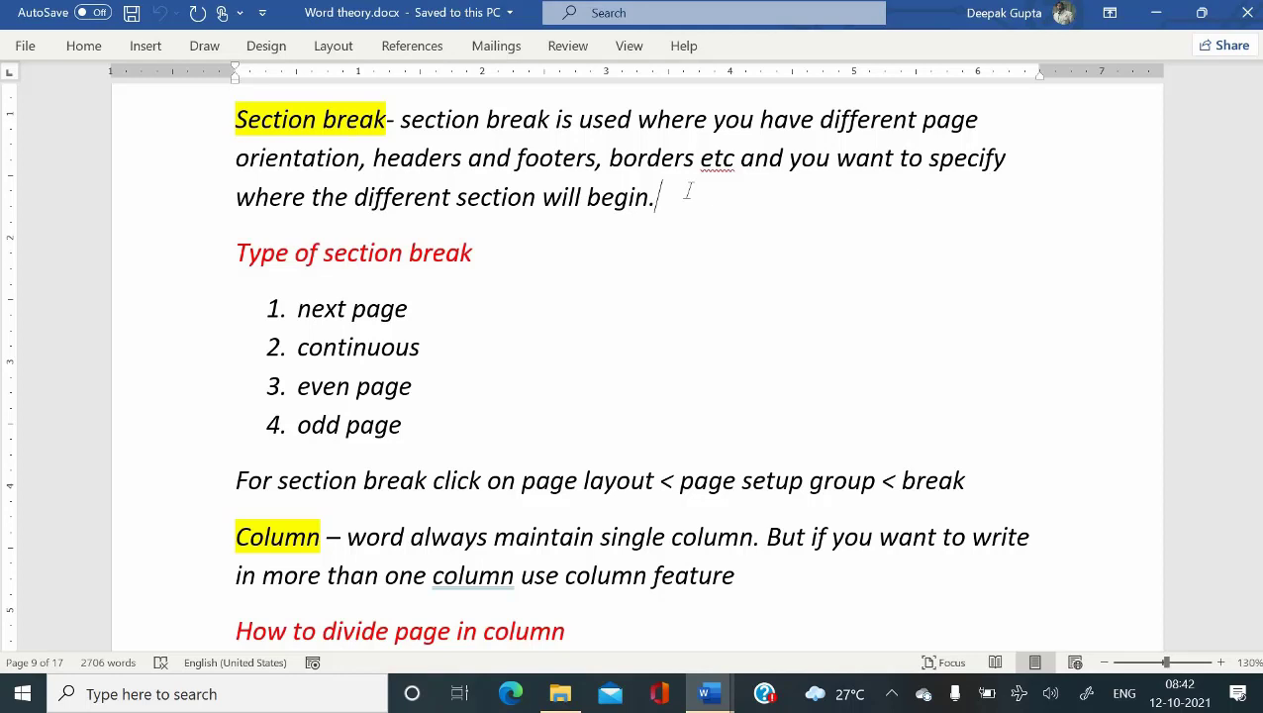
left_click(616, 202)
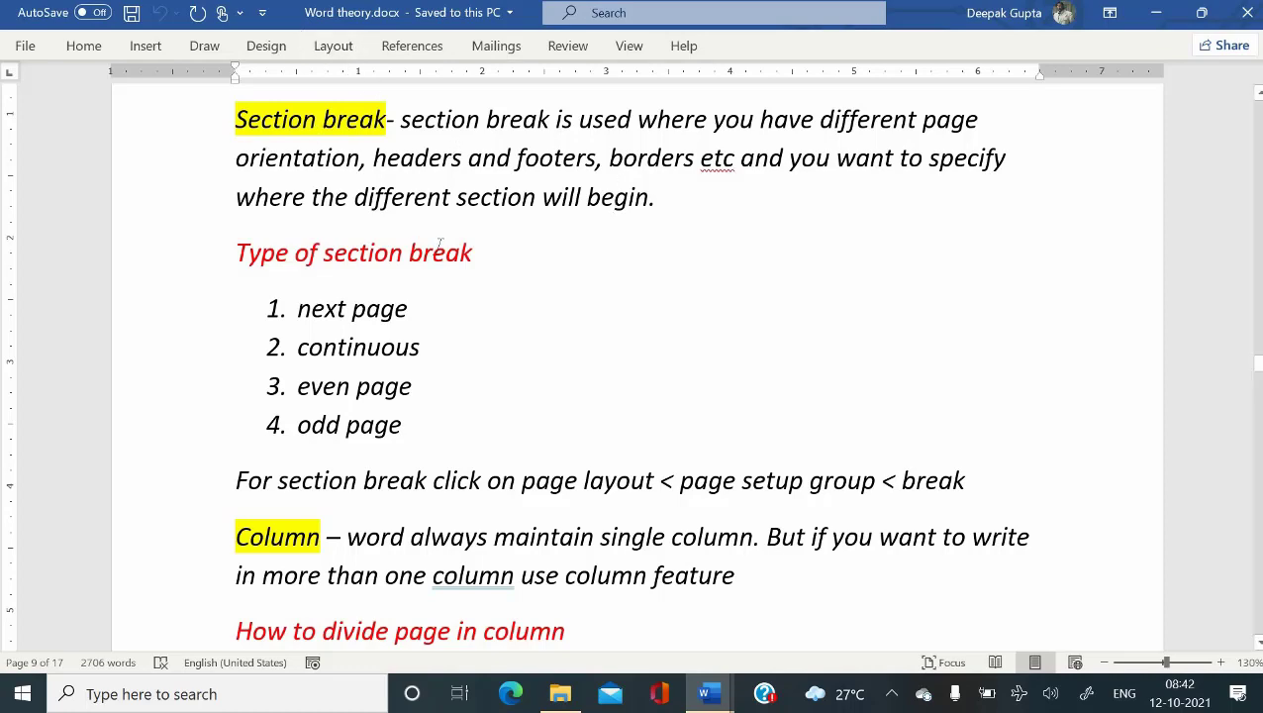
left_click(424, 455)
scroll(424, 454, "down", 3)
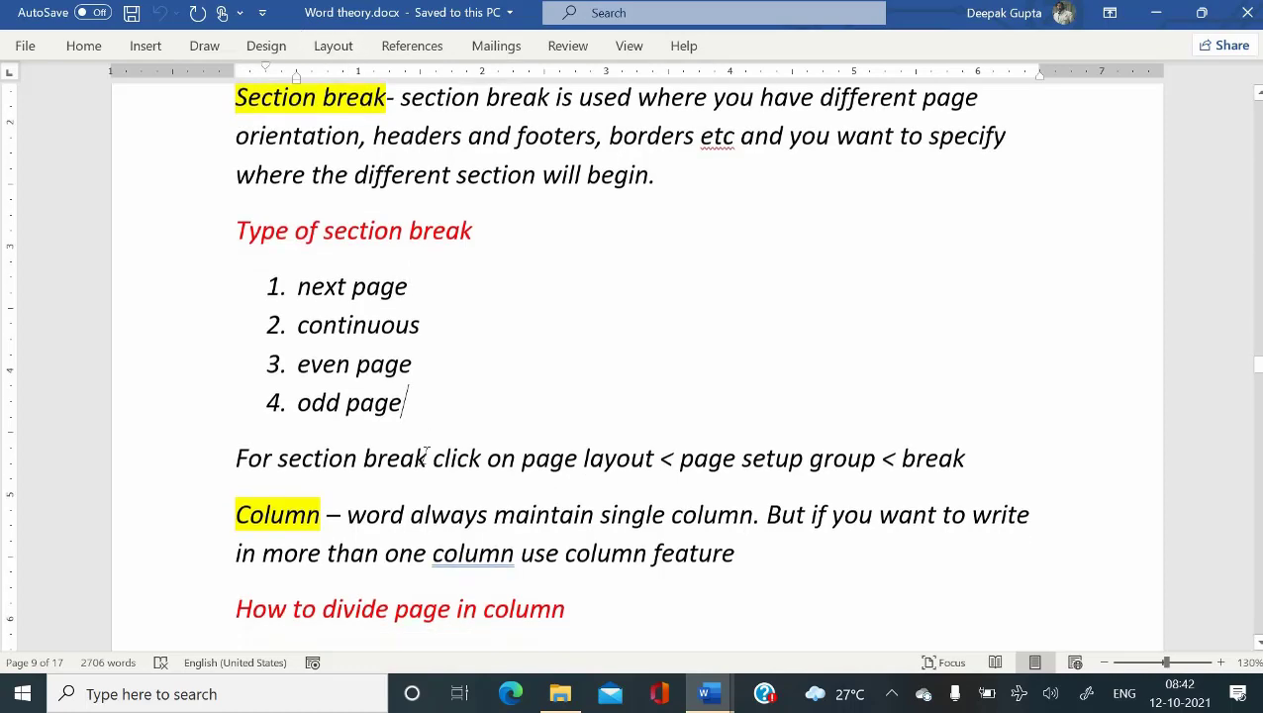
scroll(425, 455, "up", 2)
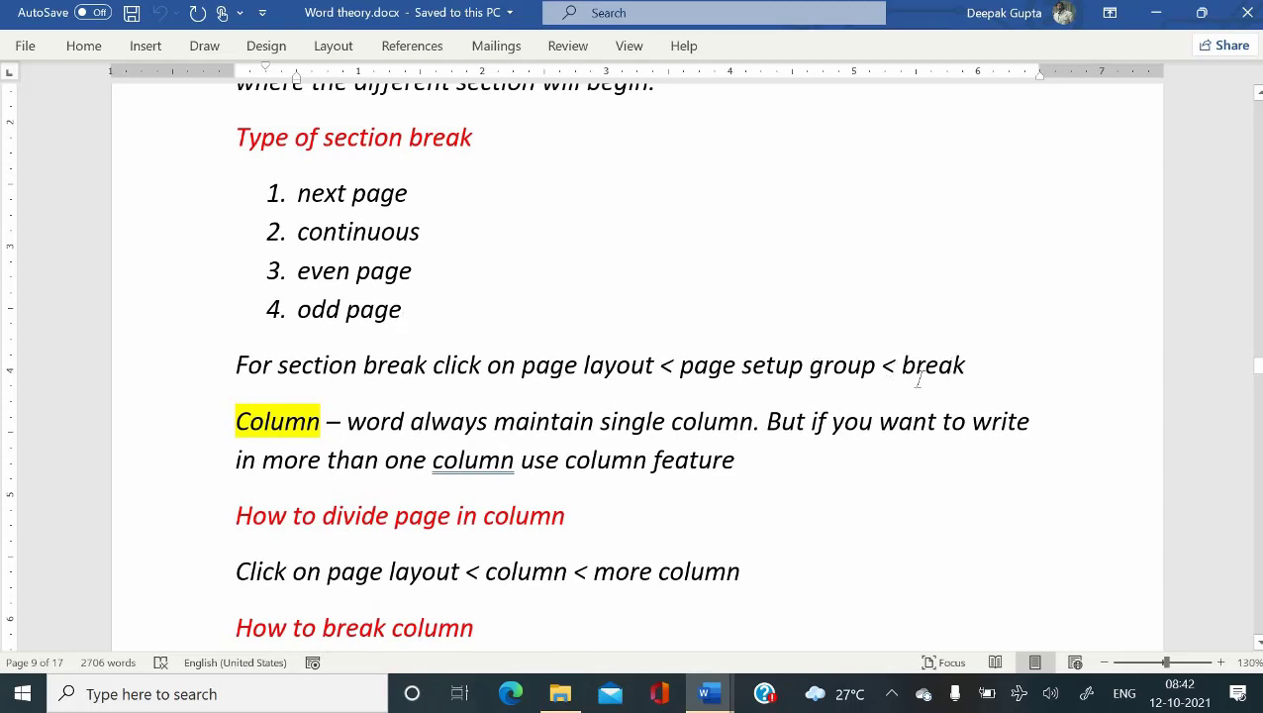
scroll(916, 376, "up", 2)
scroll(920, 379, "up", 1)
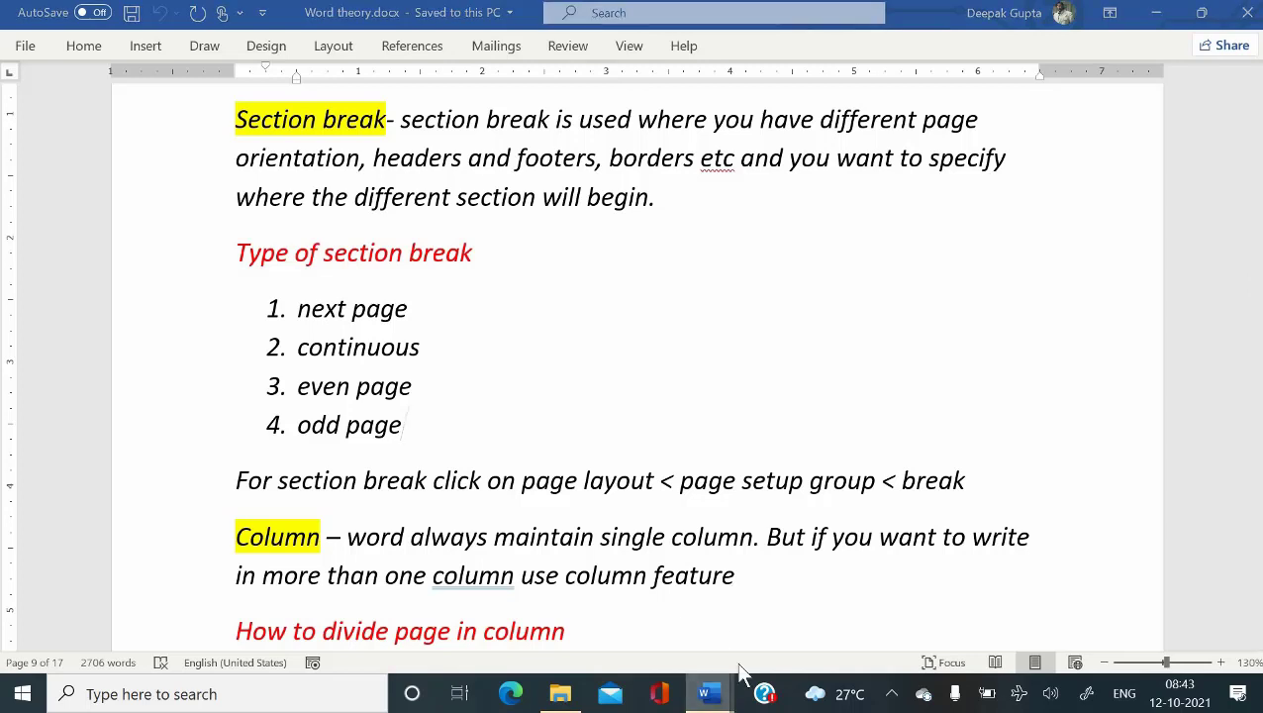
- Switch to the blank Document1 and enter the title "Fundamental of Computer" on its first line
mouse_move(707, 693)
left_click(710, 614)
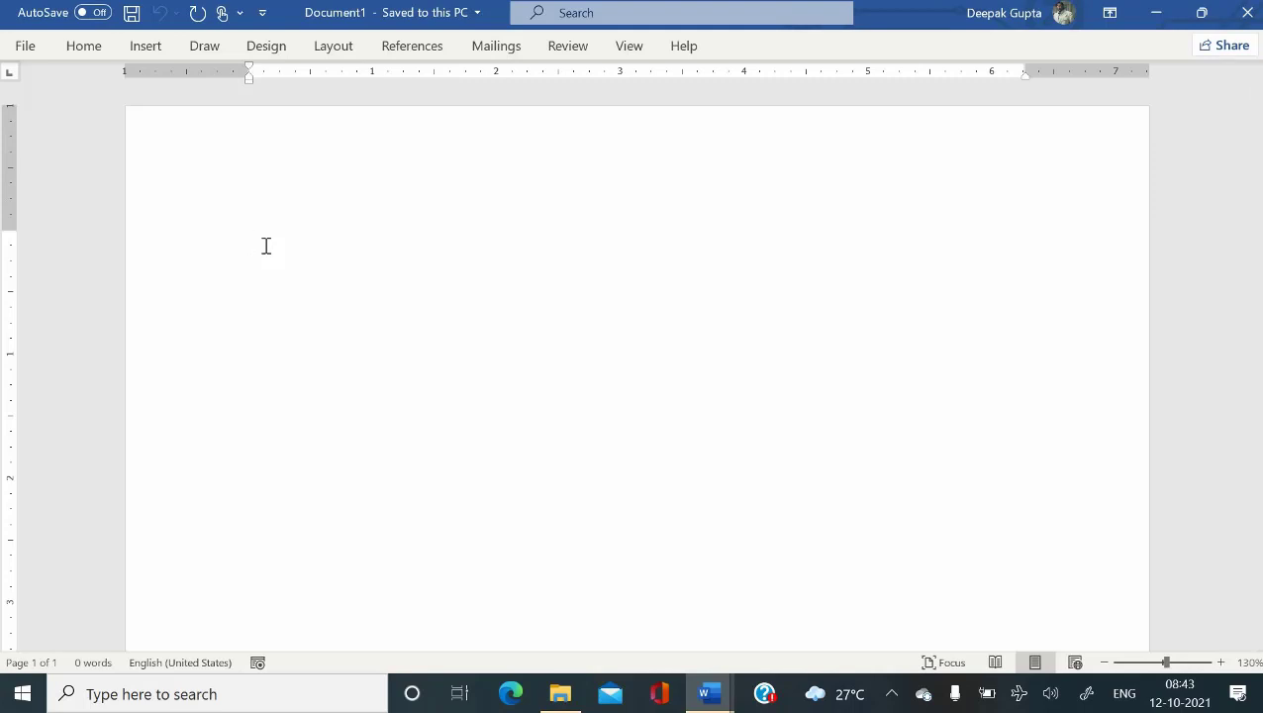
type("=")
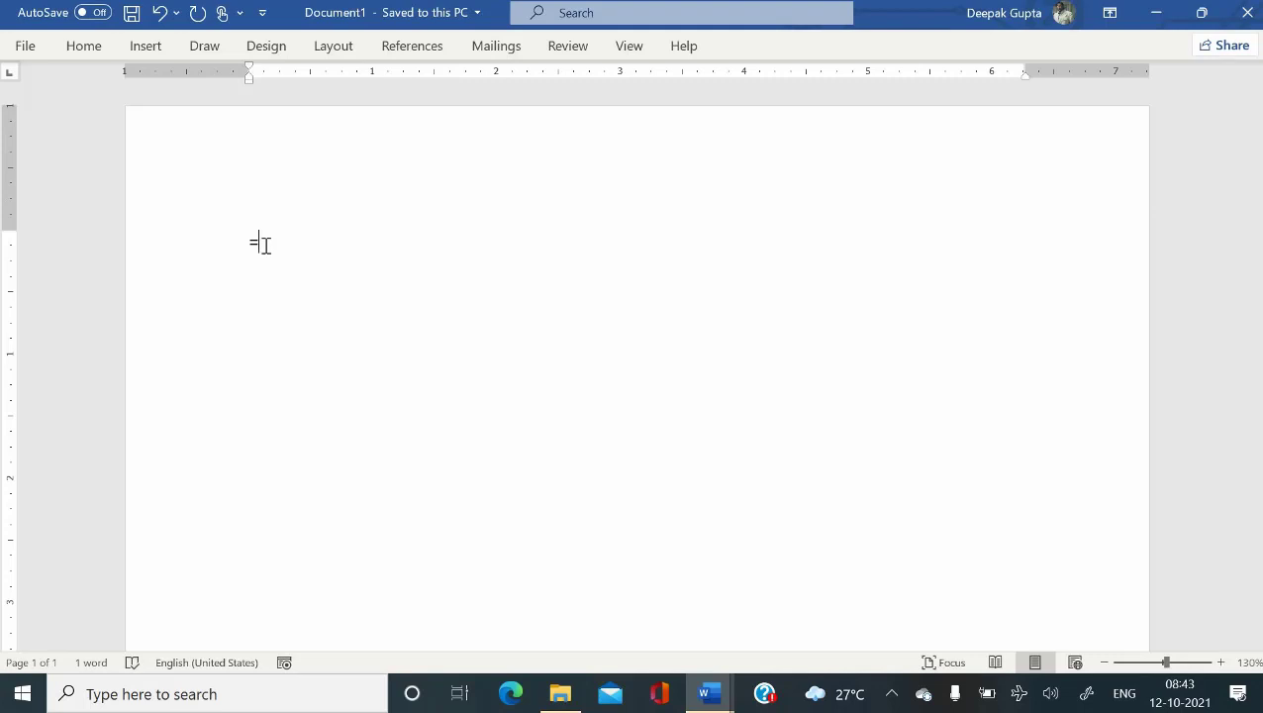
type("W")
key("BackSpace")
type("F")
key("BackSpace")
key("BackSpace")
type("Fundamental of Computer")
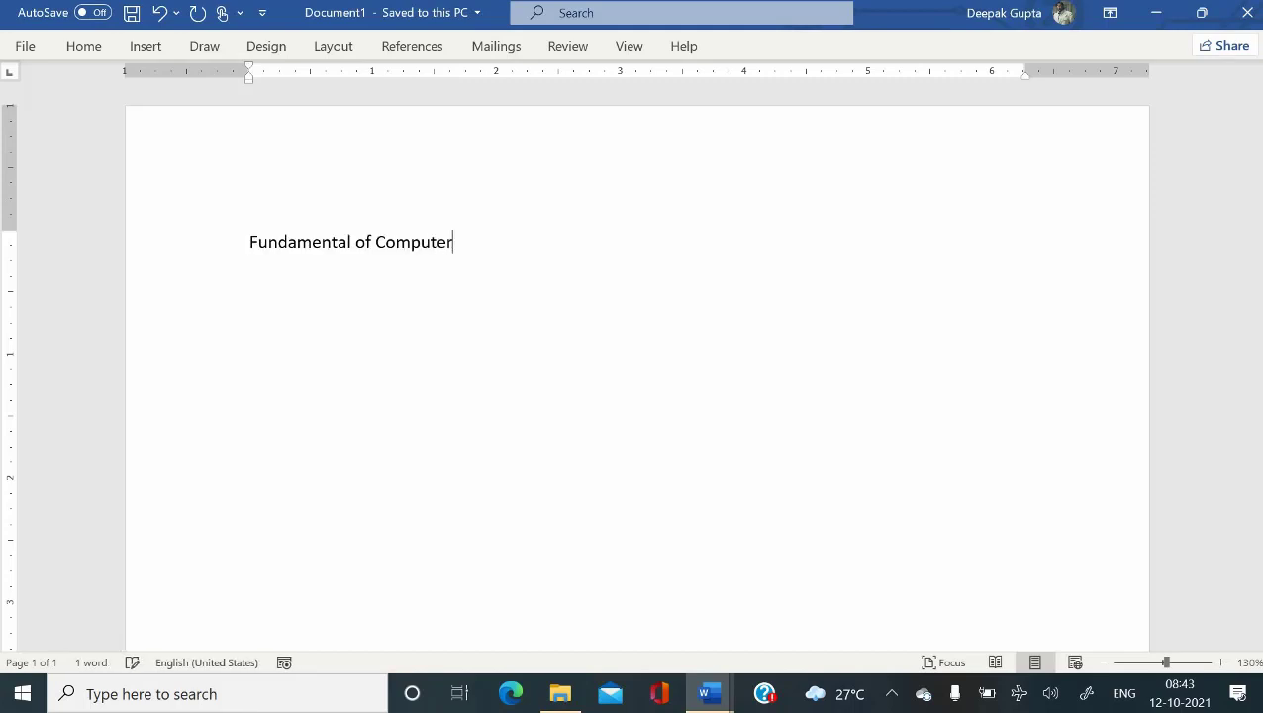
key("Return")
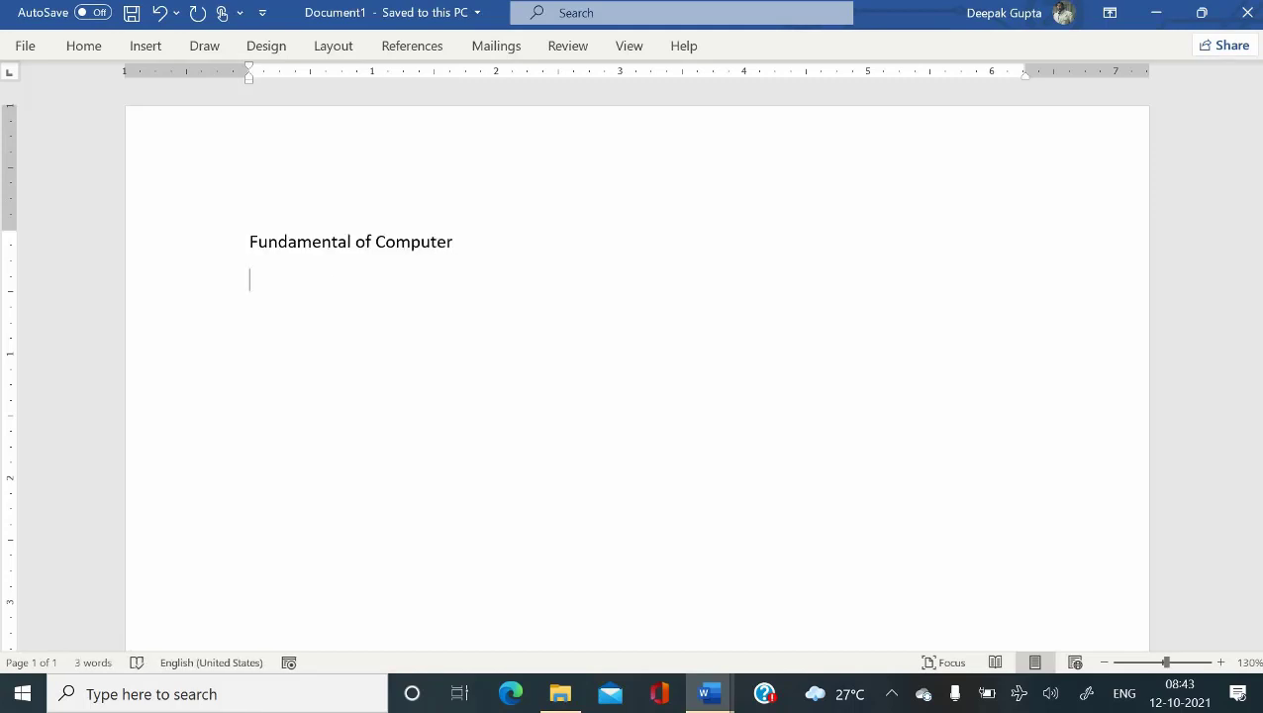
- Generate sample text below the title with the formula =rand(10,8)
type("=rand(10")
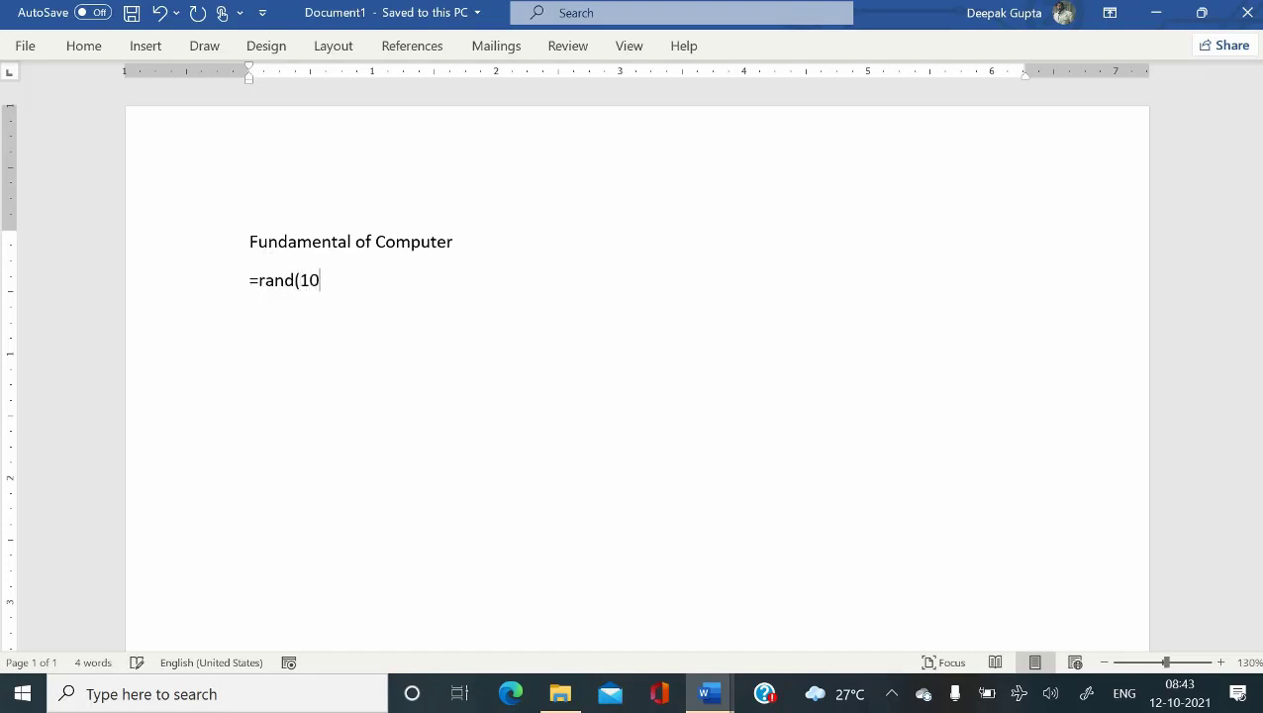
type(",8)")
key("Return")
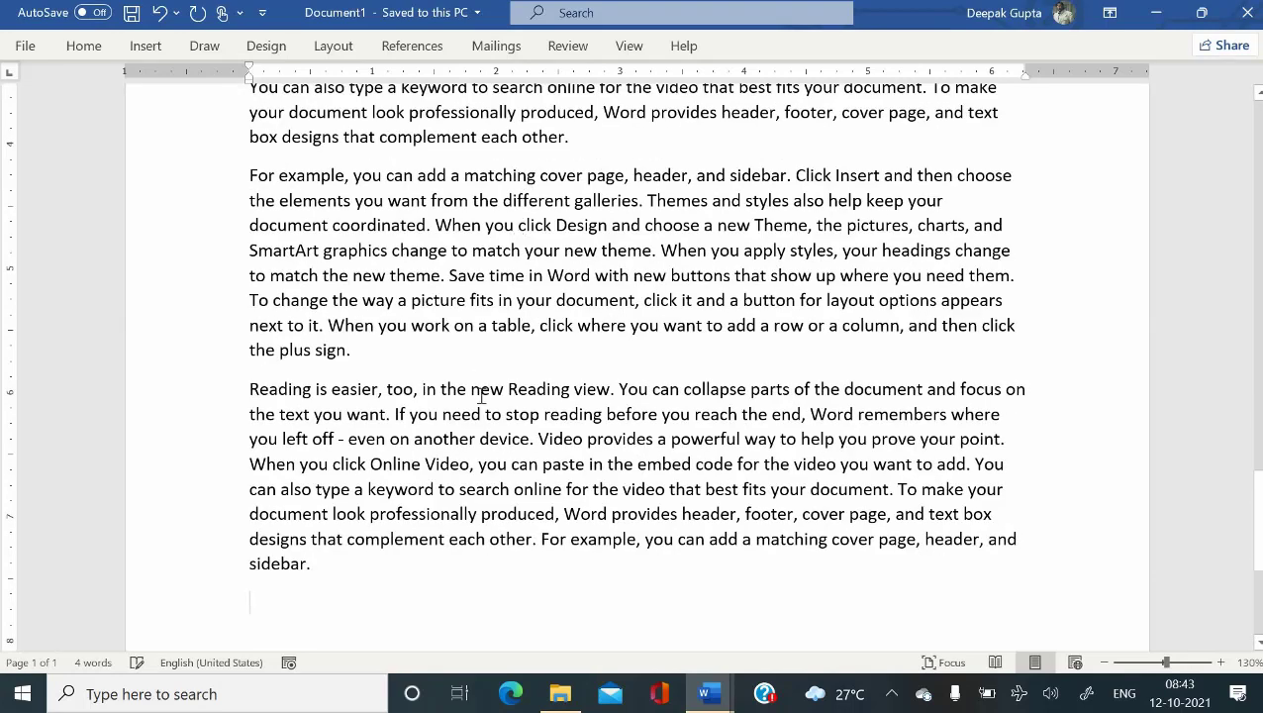
- Look over the generated sample text from the title to the end of the last paragraph on the second page
scroll(482, 396, "up", 18)
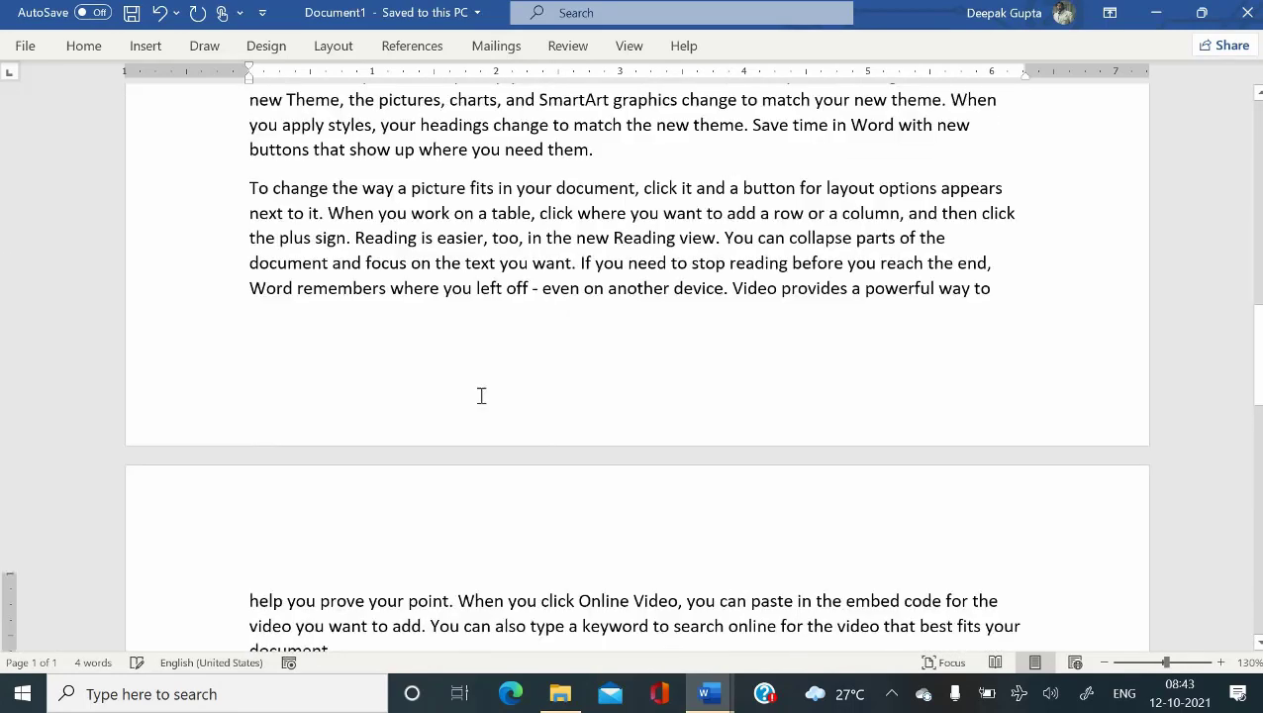
scroll(481, 396, "up", 15)
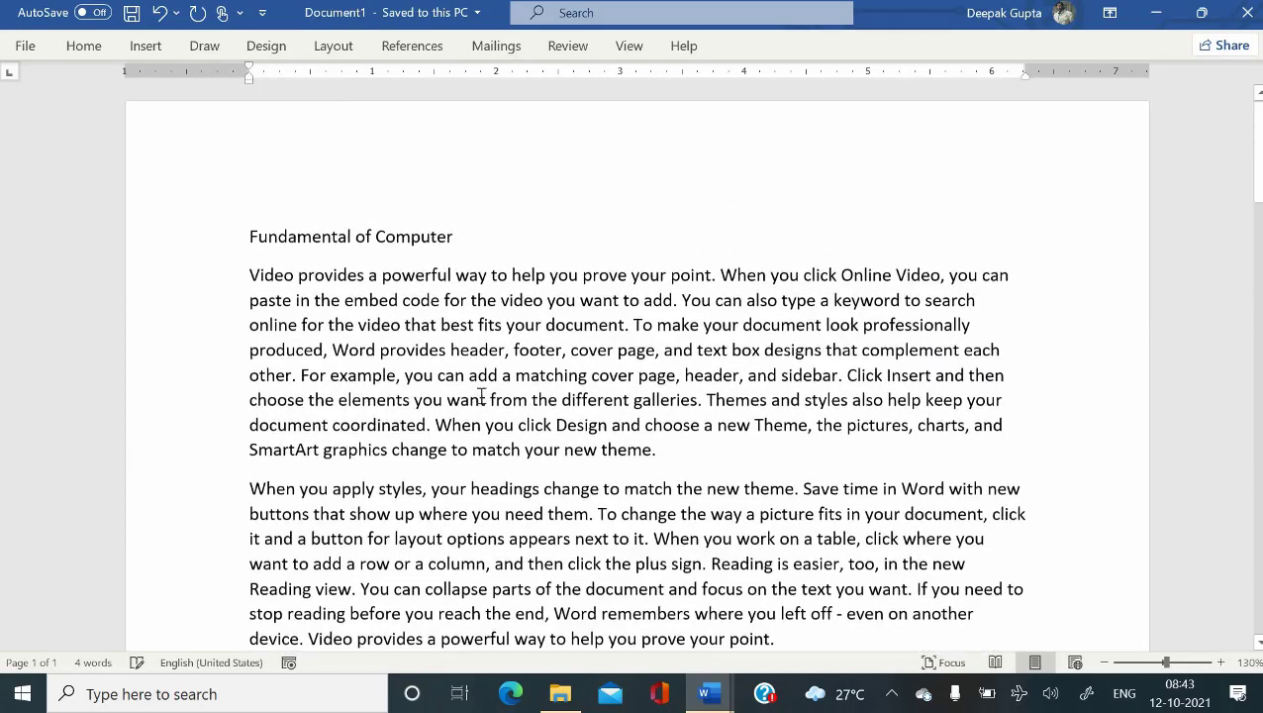
scroll(481, 396, "down", 1)
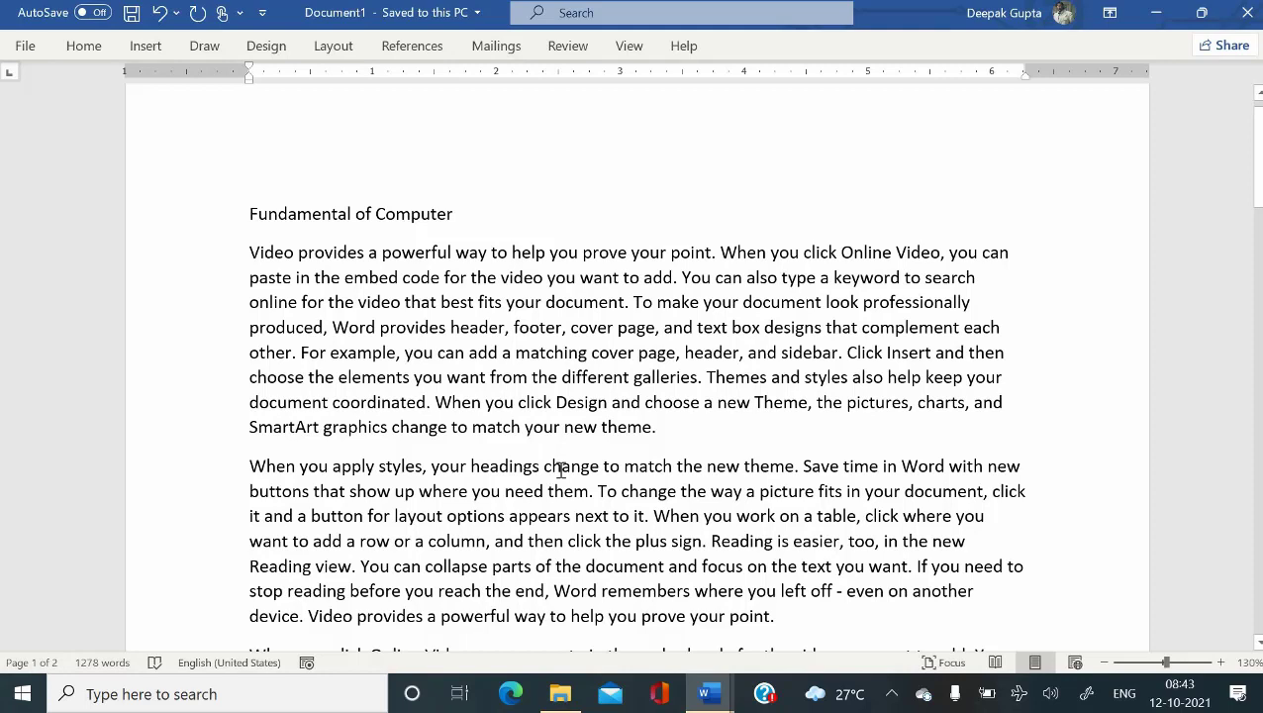
scroll(560, 470, "down", 2)
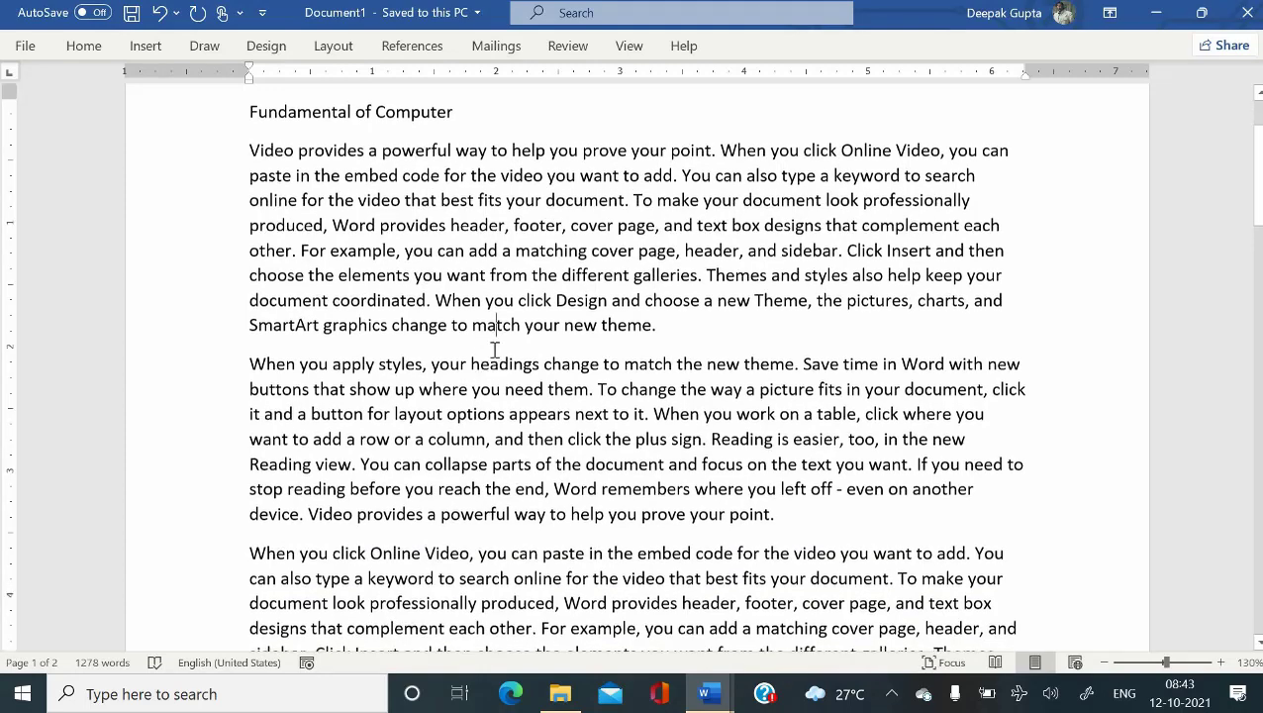
scroll(494, 351, "down", 1)
scroll(494, 350, "down", 15)
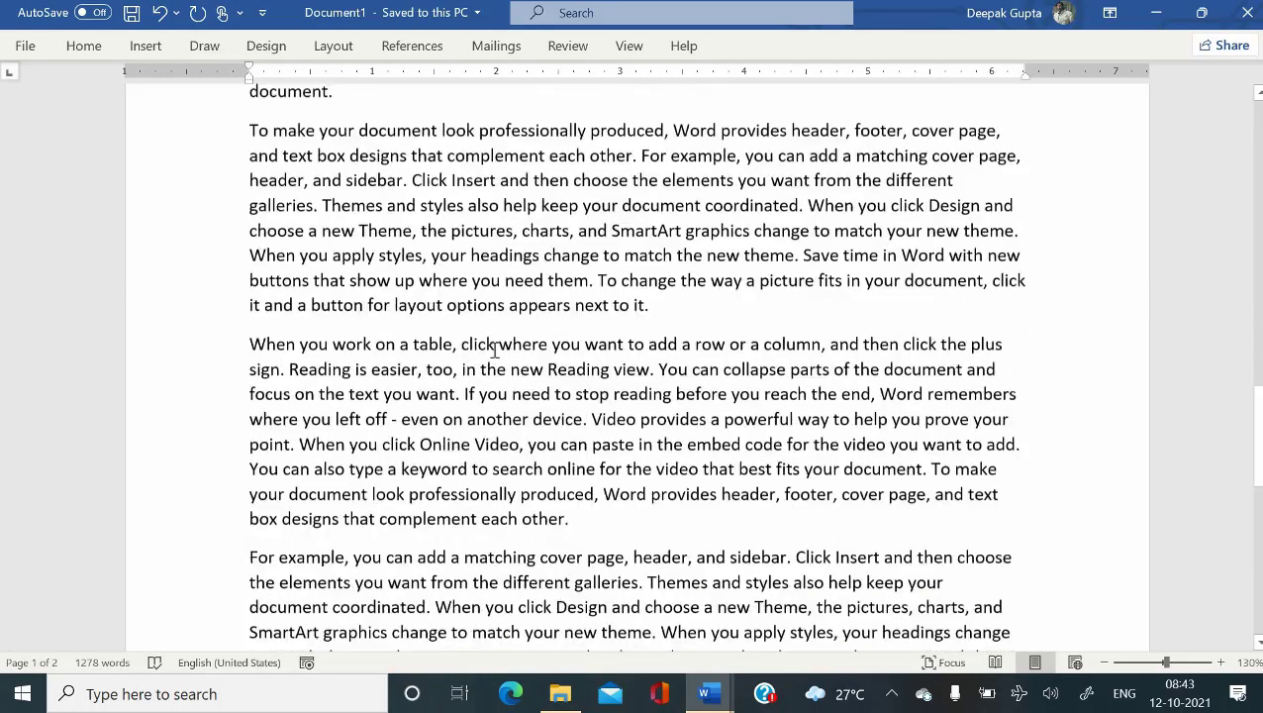
scroll(494, 351, "down", 8)
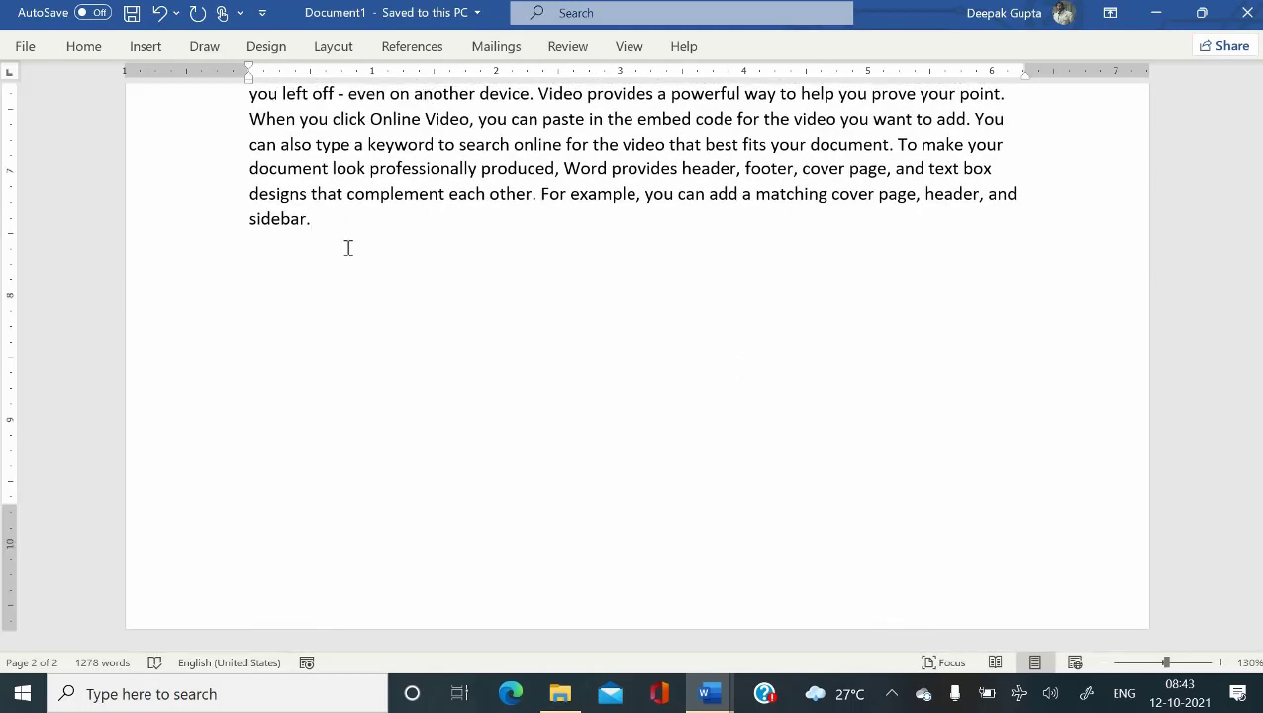
key("Return")
left_click(331, 47)
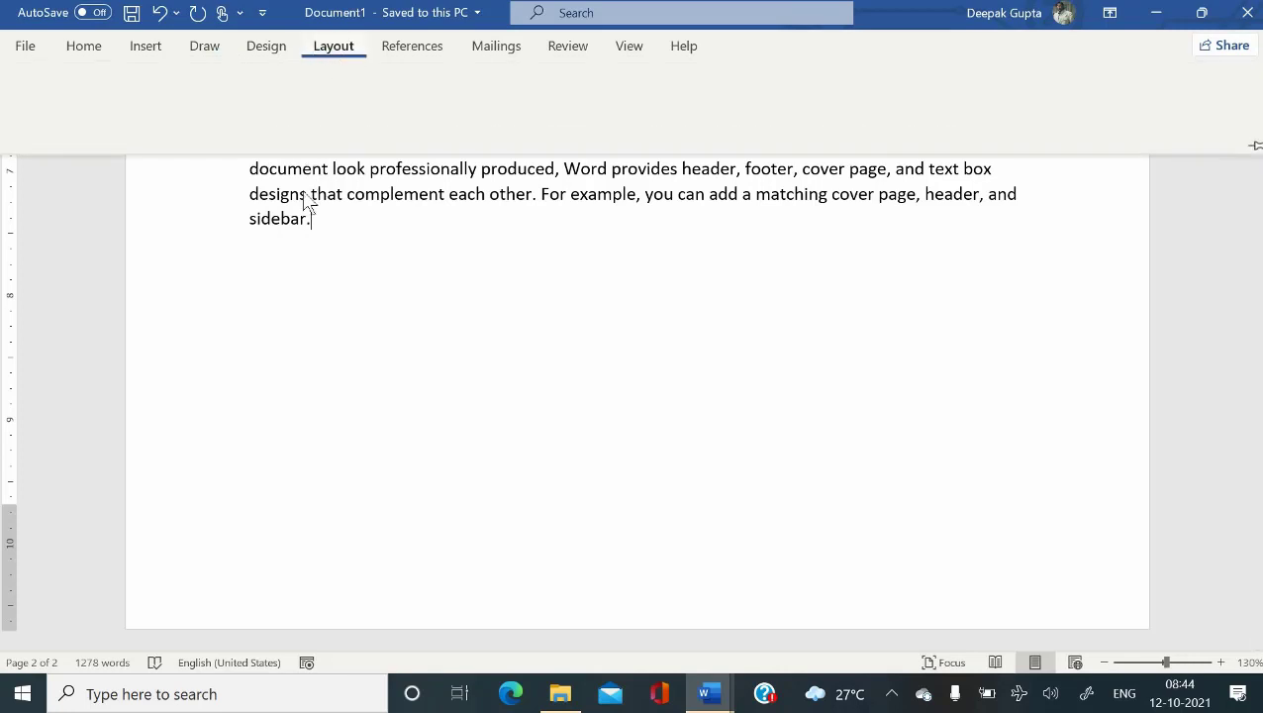
left_click(343, 231)
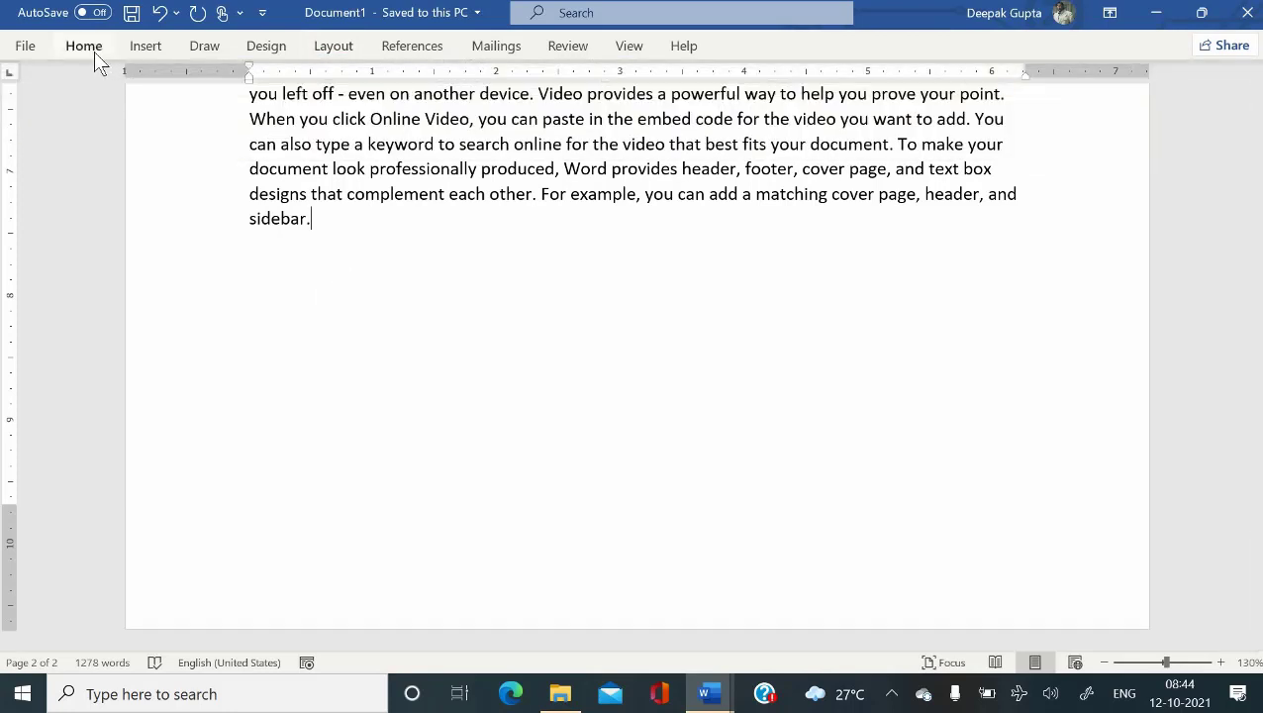
- Apply a page border with the ice cream cone art to the whole document and check it on both pages
left_click(92, 49)
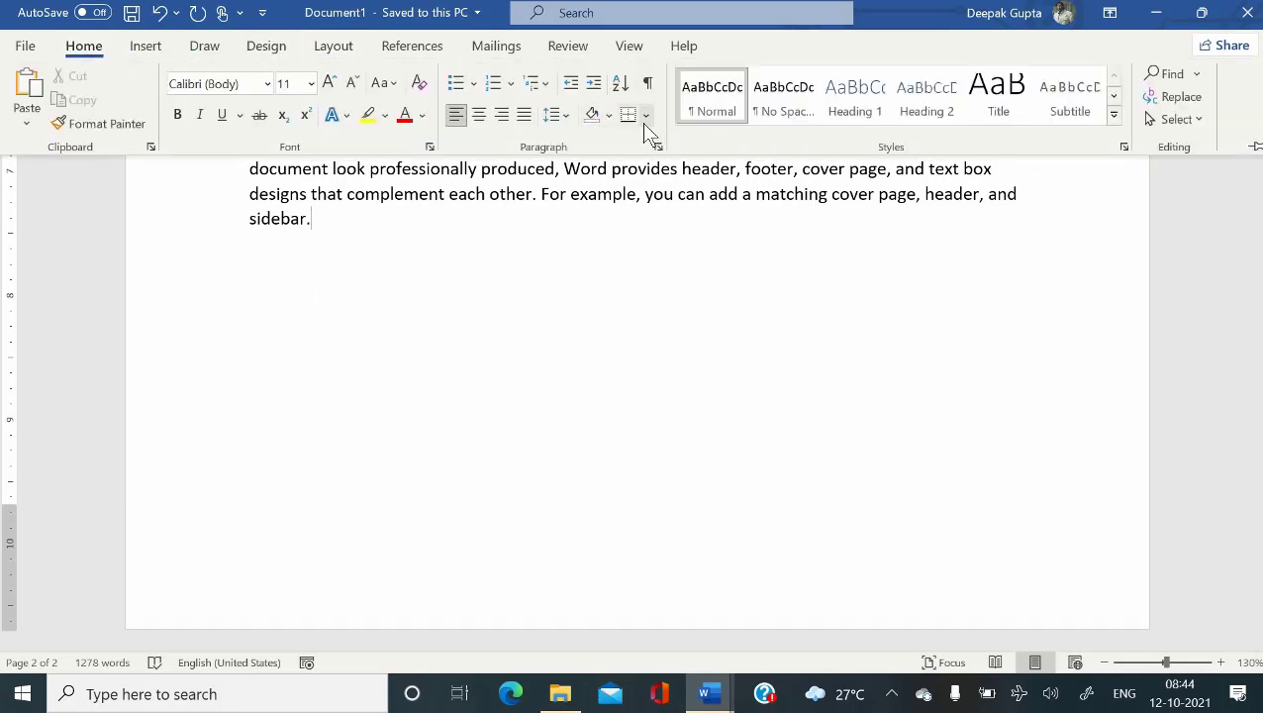
left_click(647, 123)
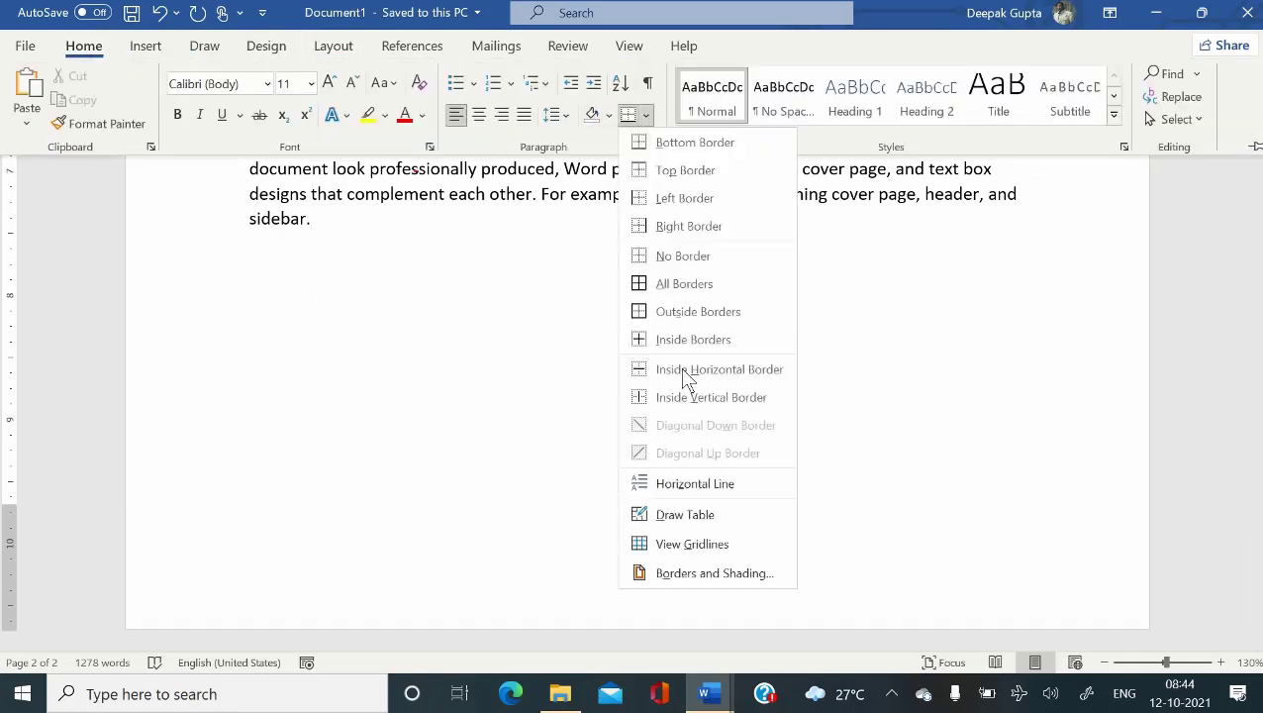
left_click(677, 576)
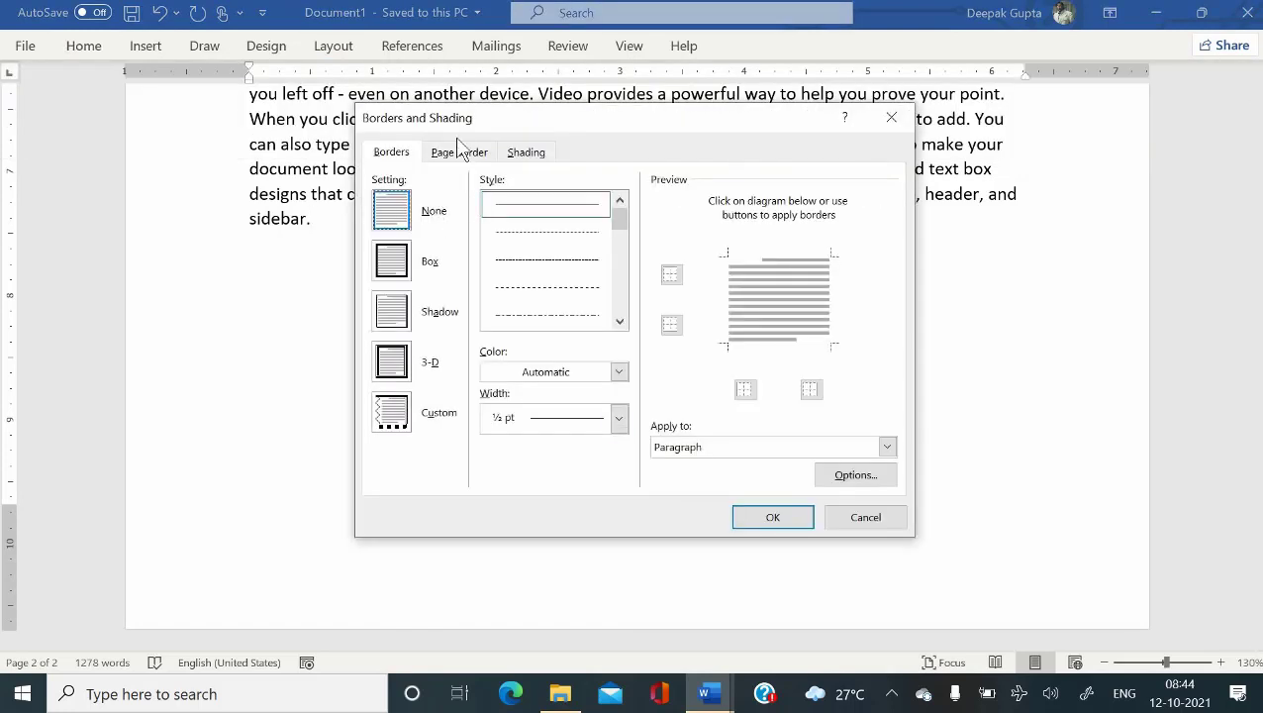
left_click(461, 157)
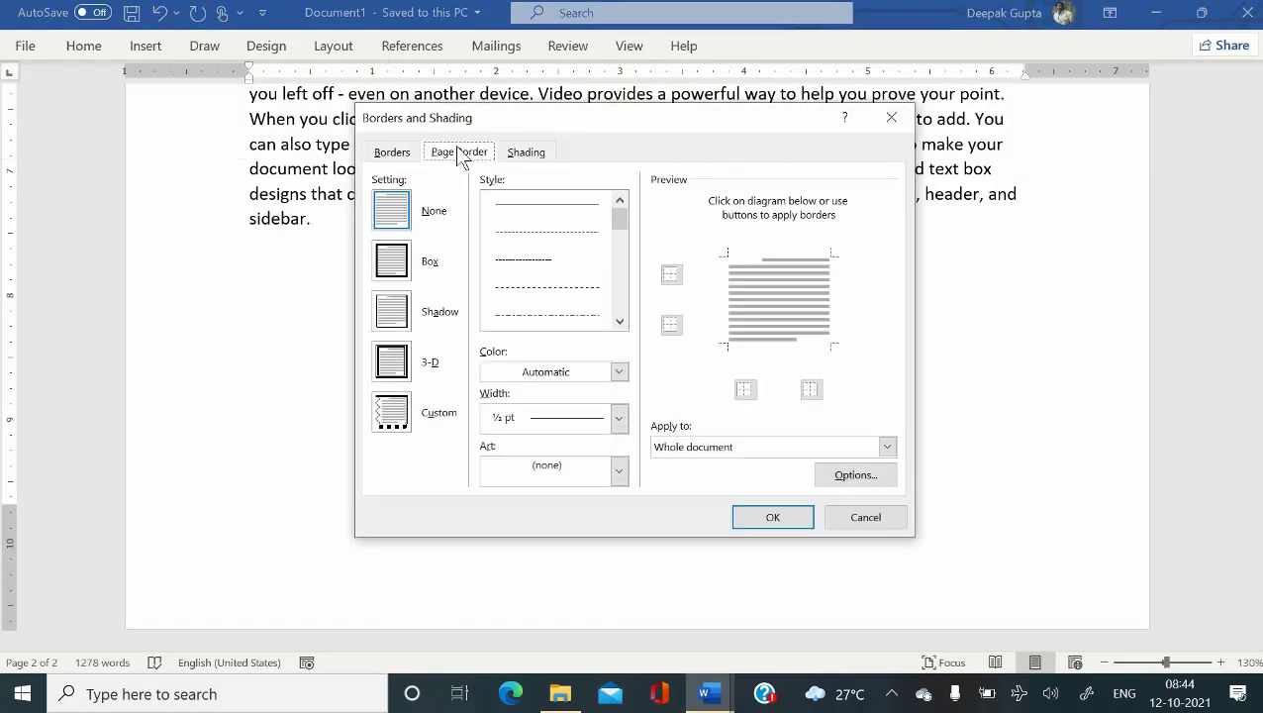
left_click(598, 473)
left_click(596, 475)
left_click(596, 475)
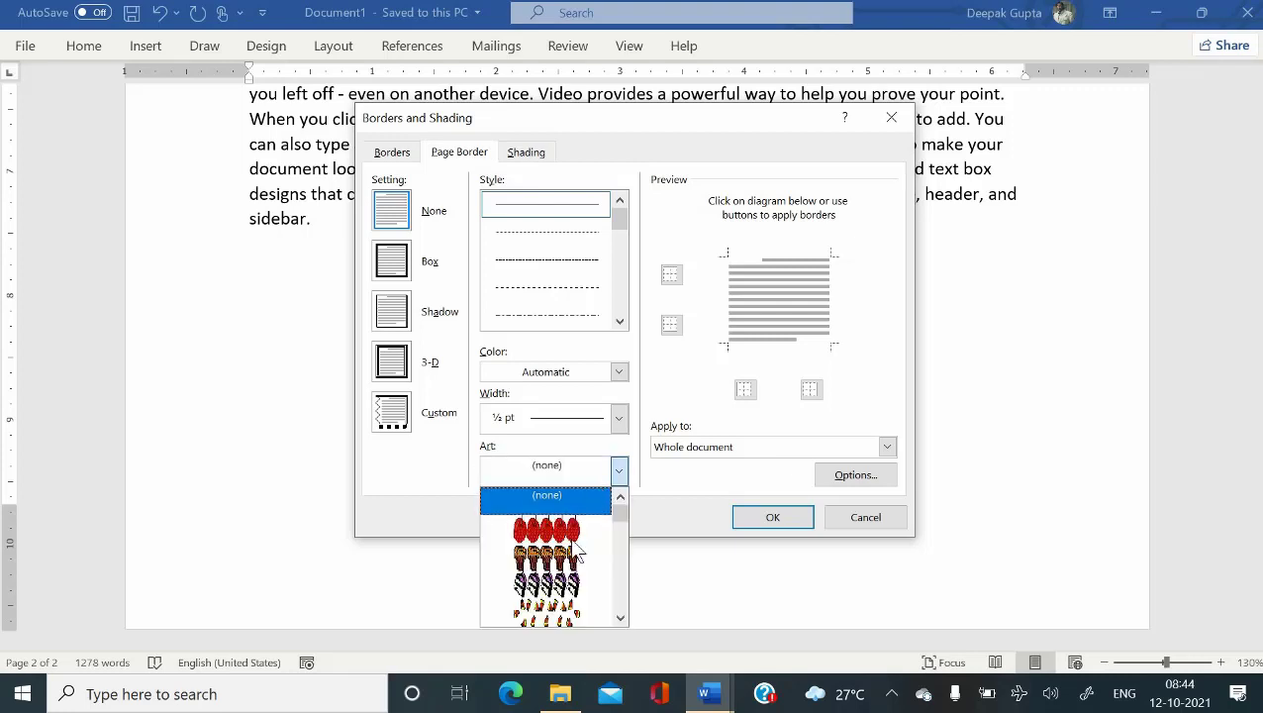
scroll(563, 564, "down", 1)
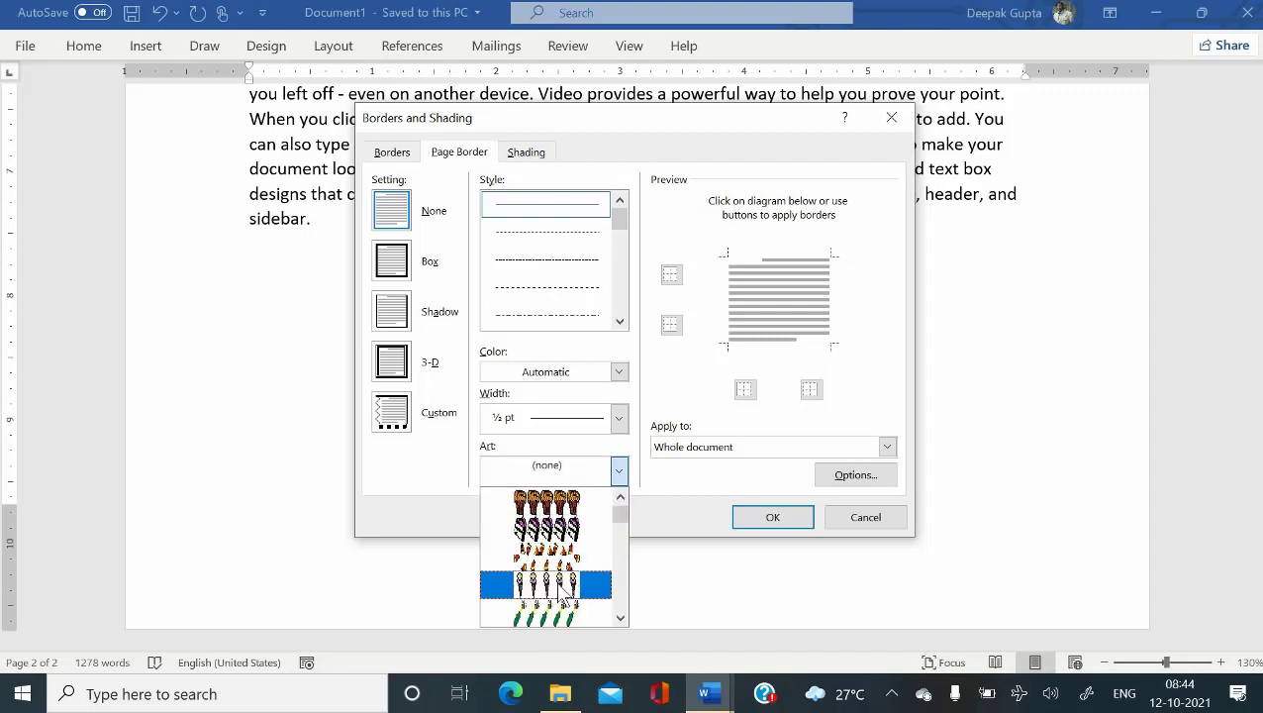
left_click(561, 586)
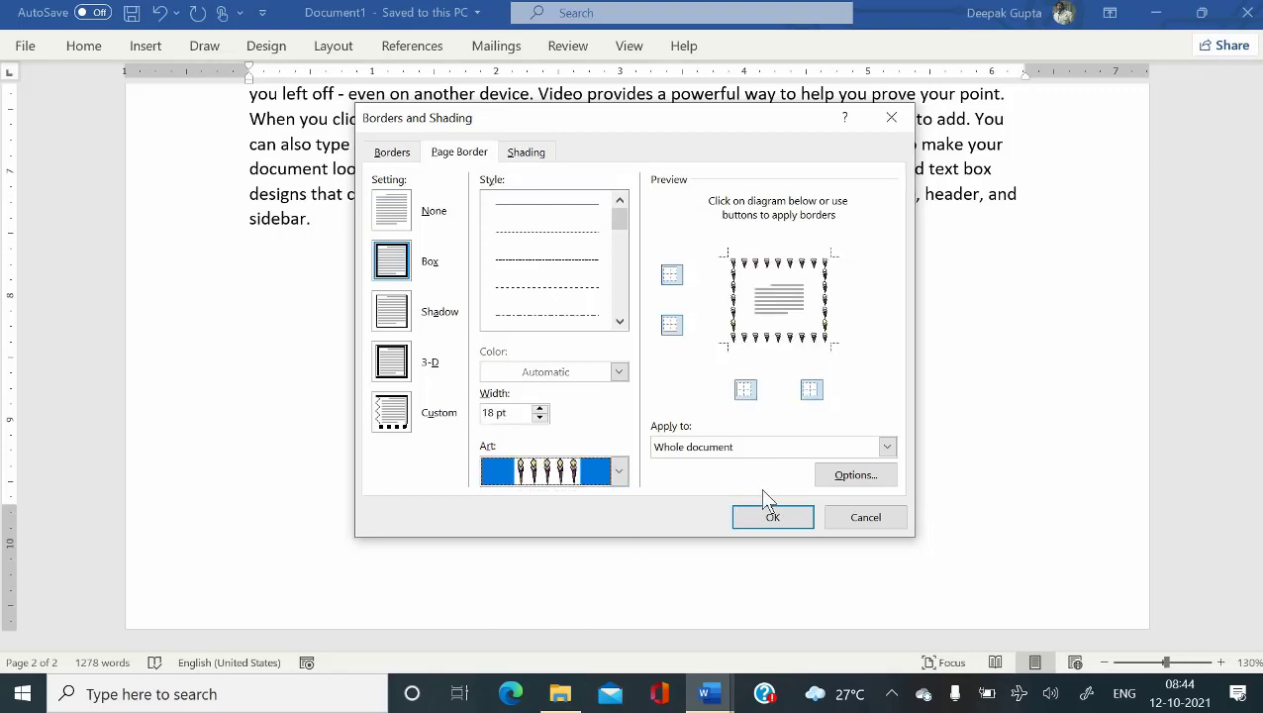
left_click(760, 523)
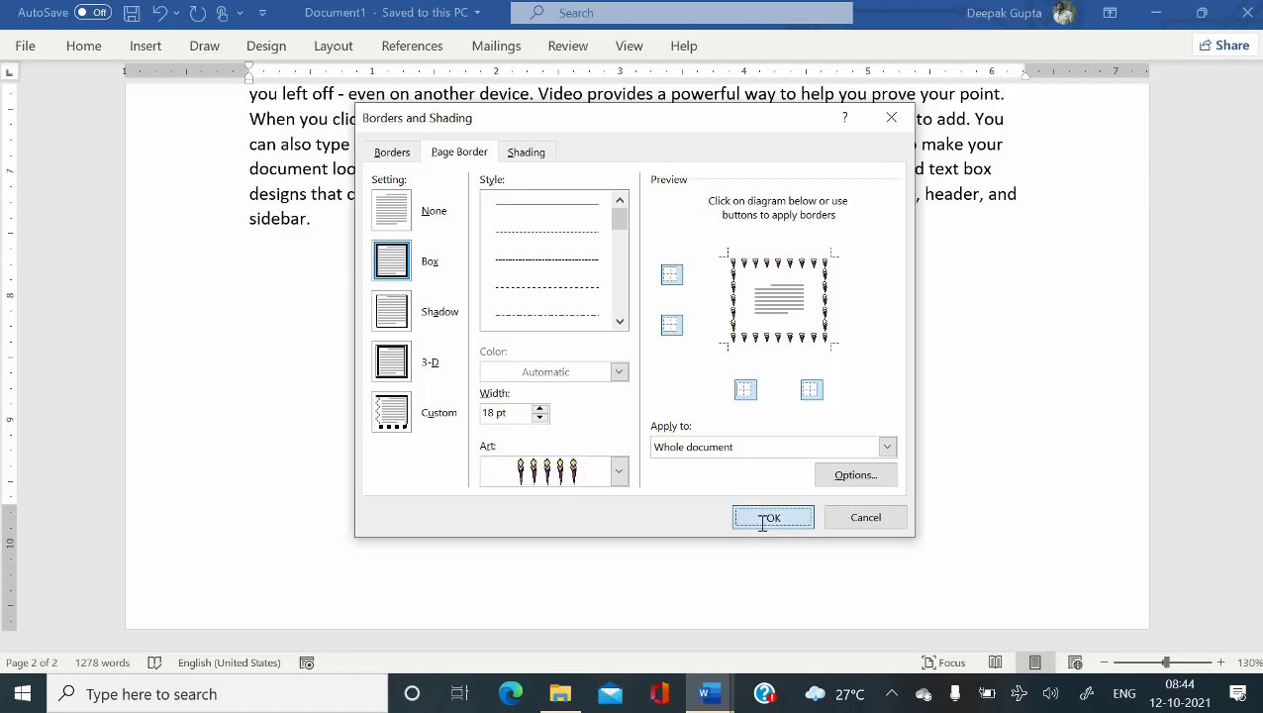
scroll(661, 439, "up", 10)
scroll(660, 439, "up", 10)
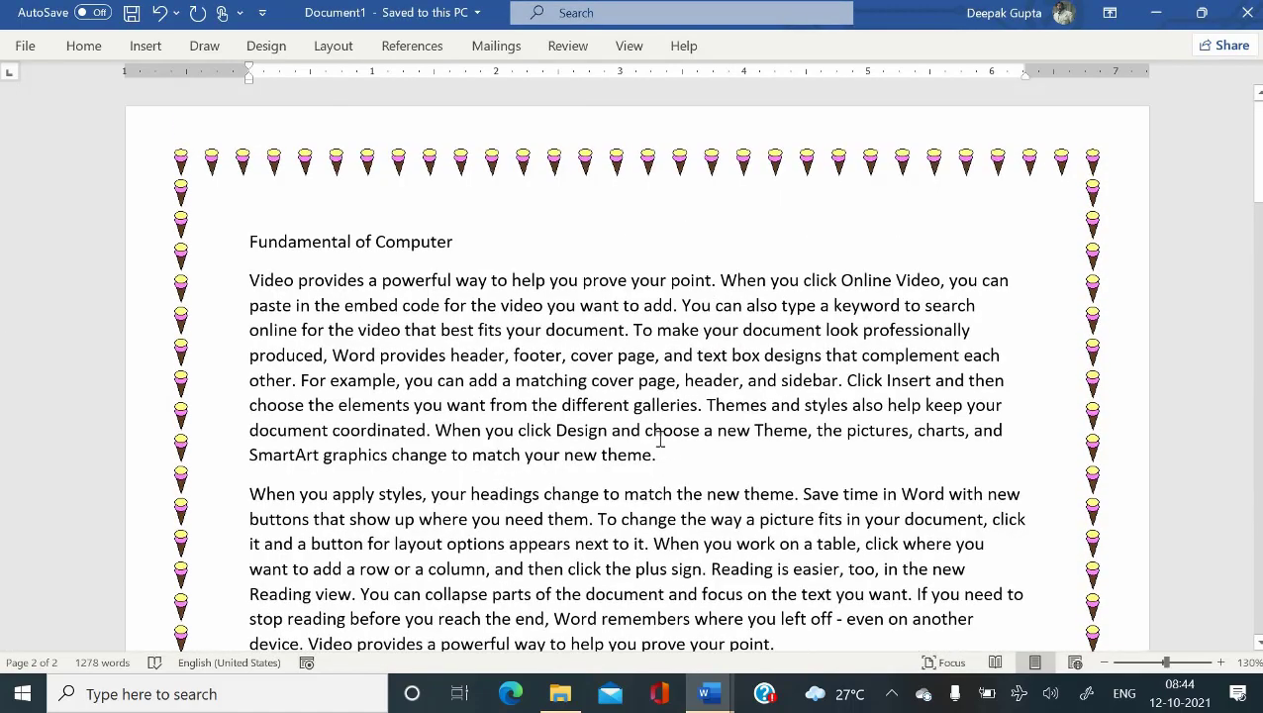
scroll(660, 438, "down", 20)
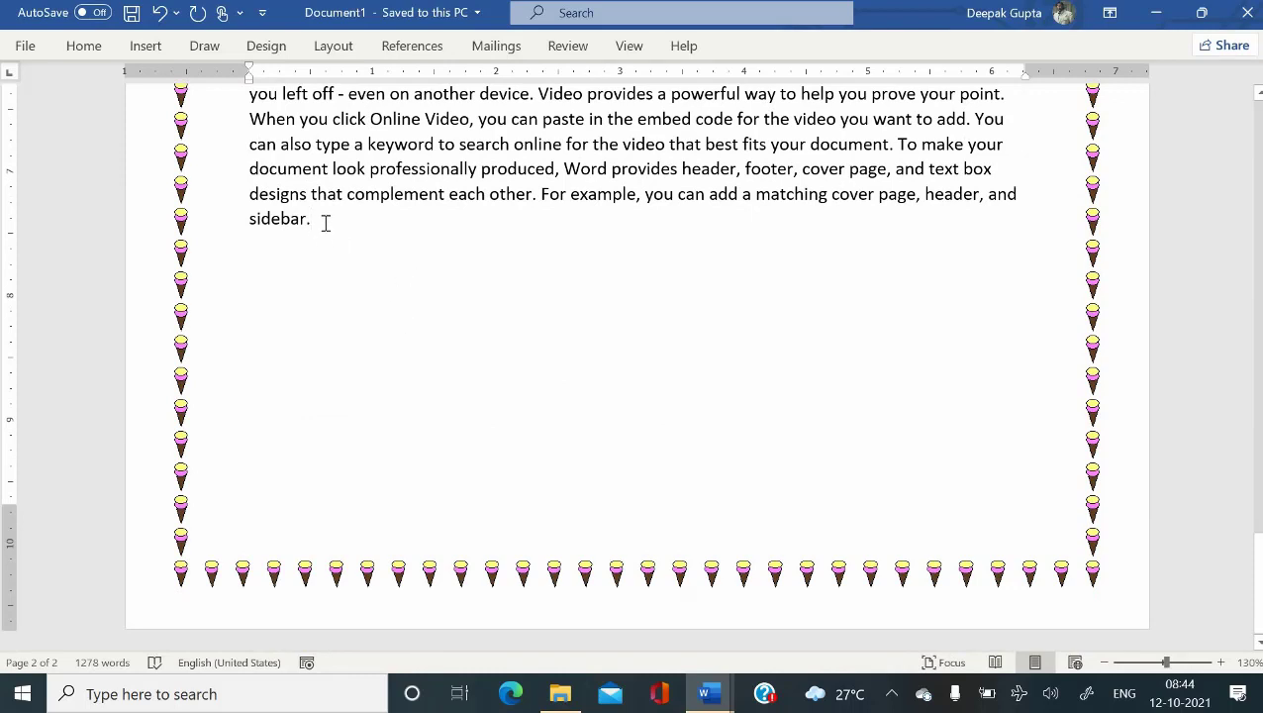
- Insert a Next Page section break after the last paragraph on page 2
left_click(332, 47)
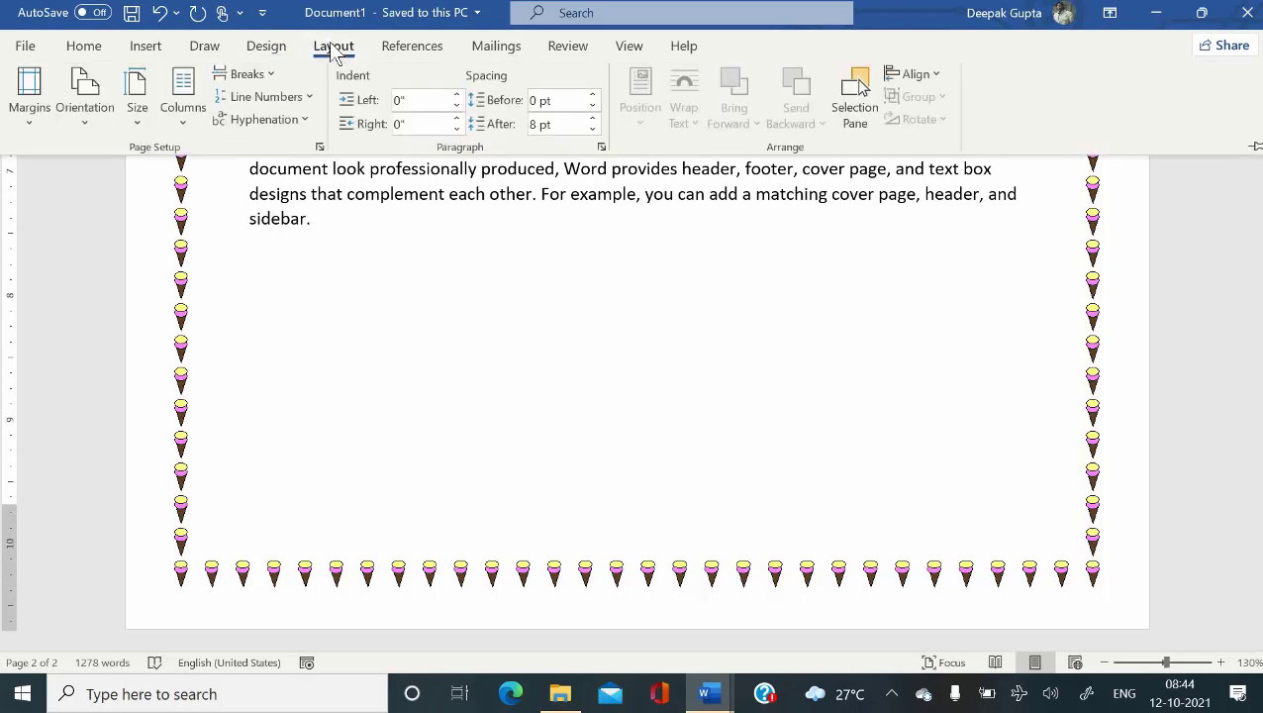
left_click(275, 76)
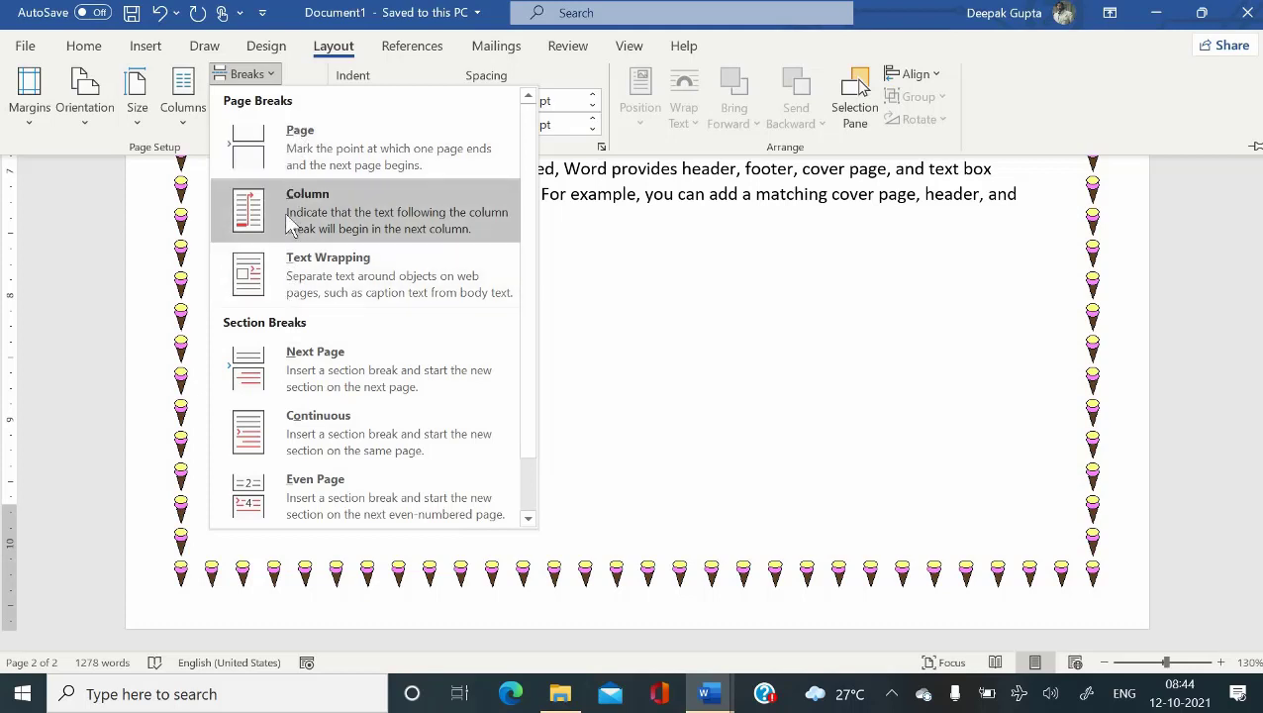
left_click(295, 371)
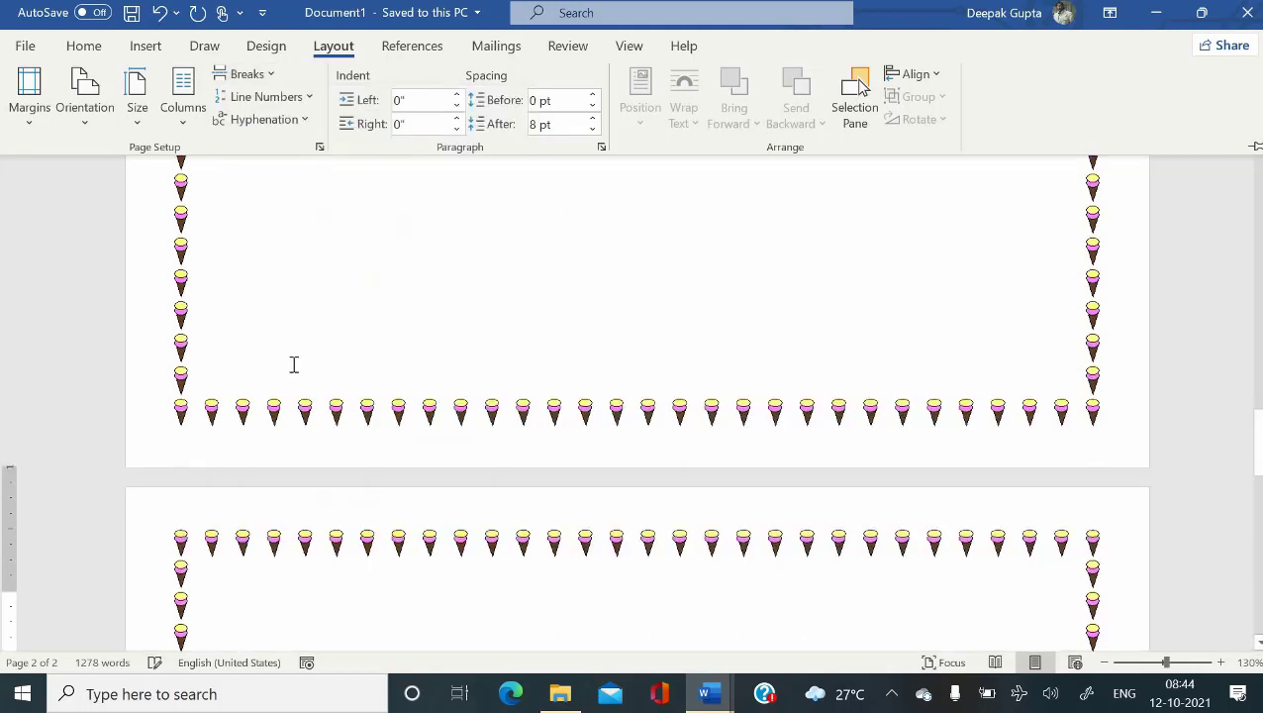
scroll(294, 363, "down", 2)
scroll(294, 363, "down", 2)
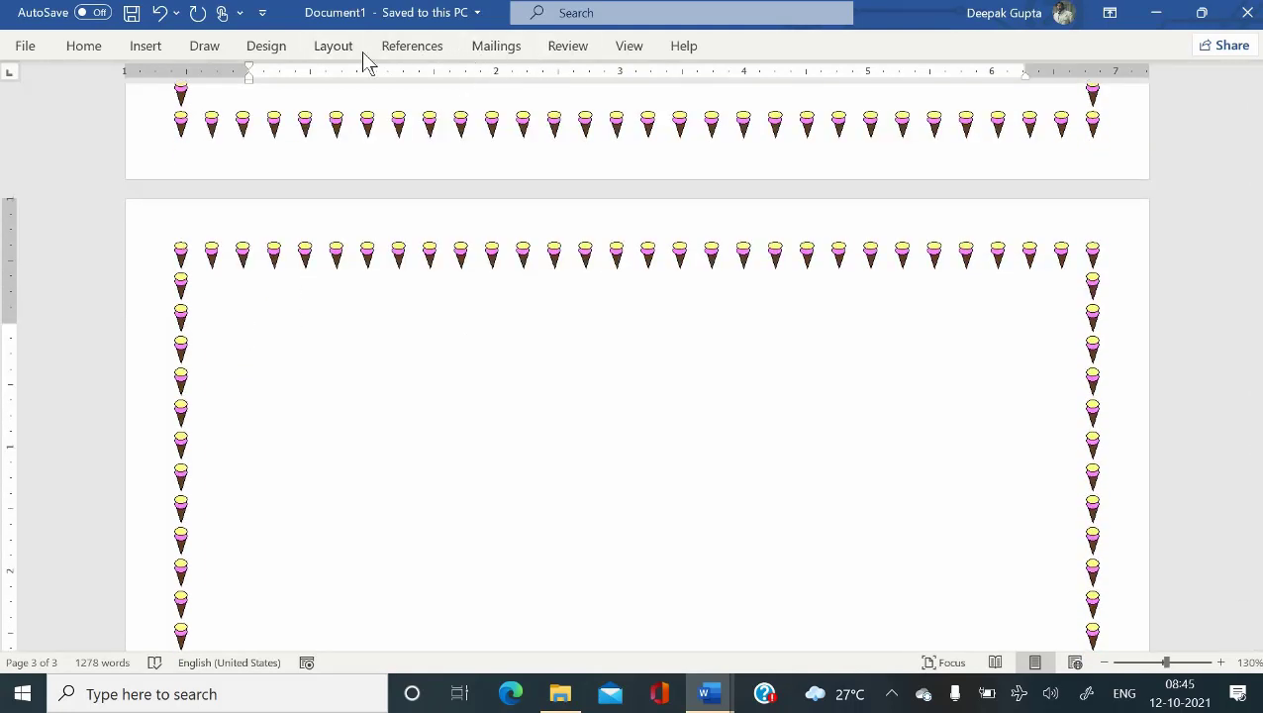
- Open the page border settings from the new page 3 and choose the palm tree art
left_click(86, 50)
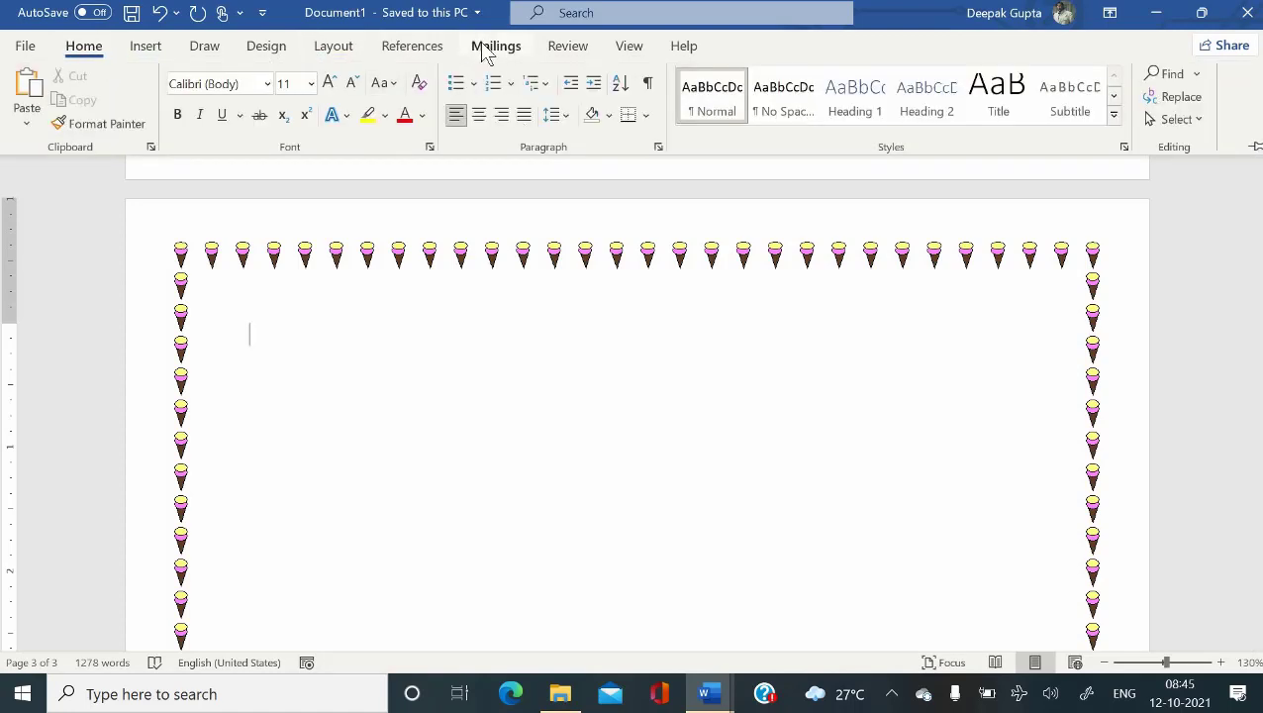
left_click(269, 50)
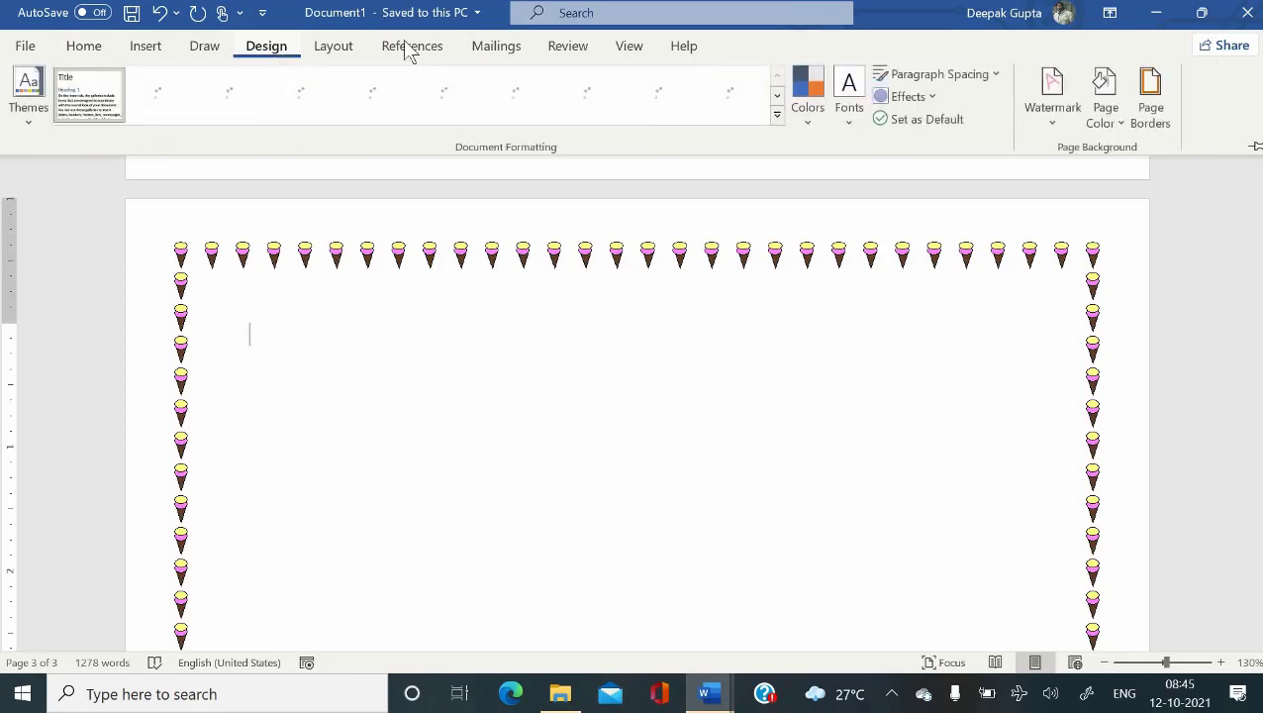
left_click(1151, 116)
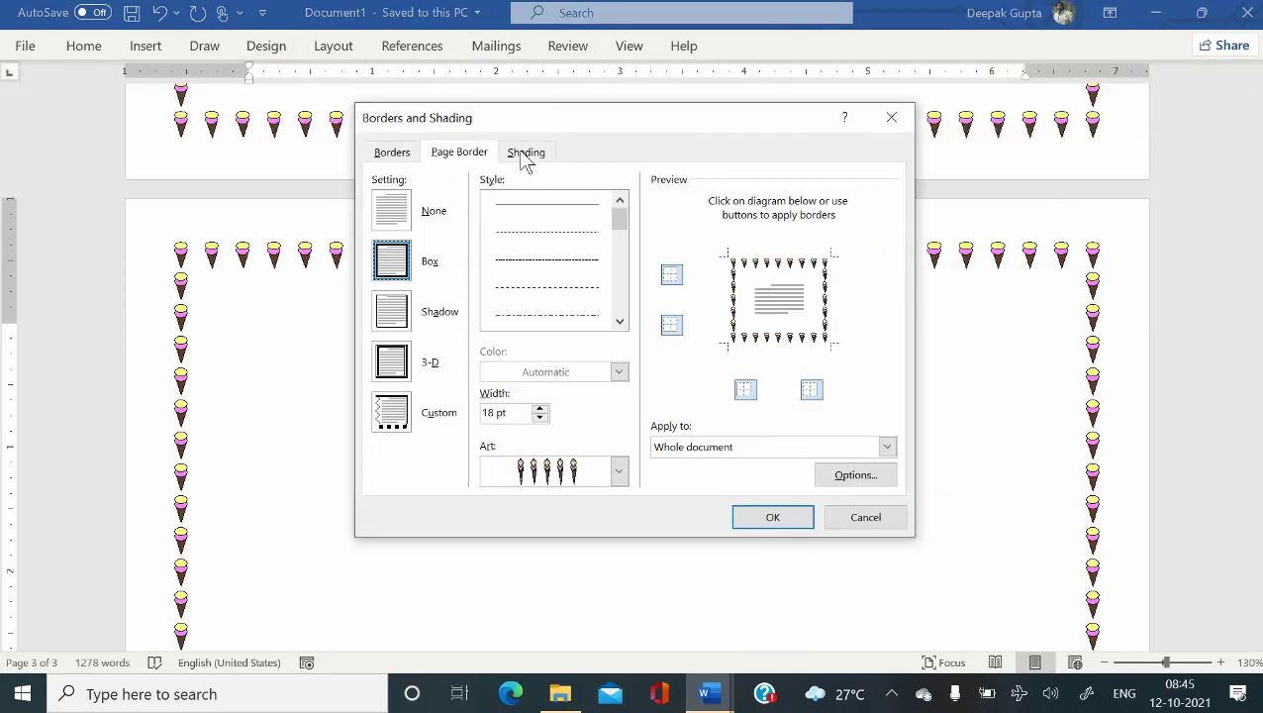
scroll(554, 483, "up", 3)
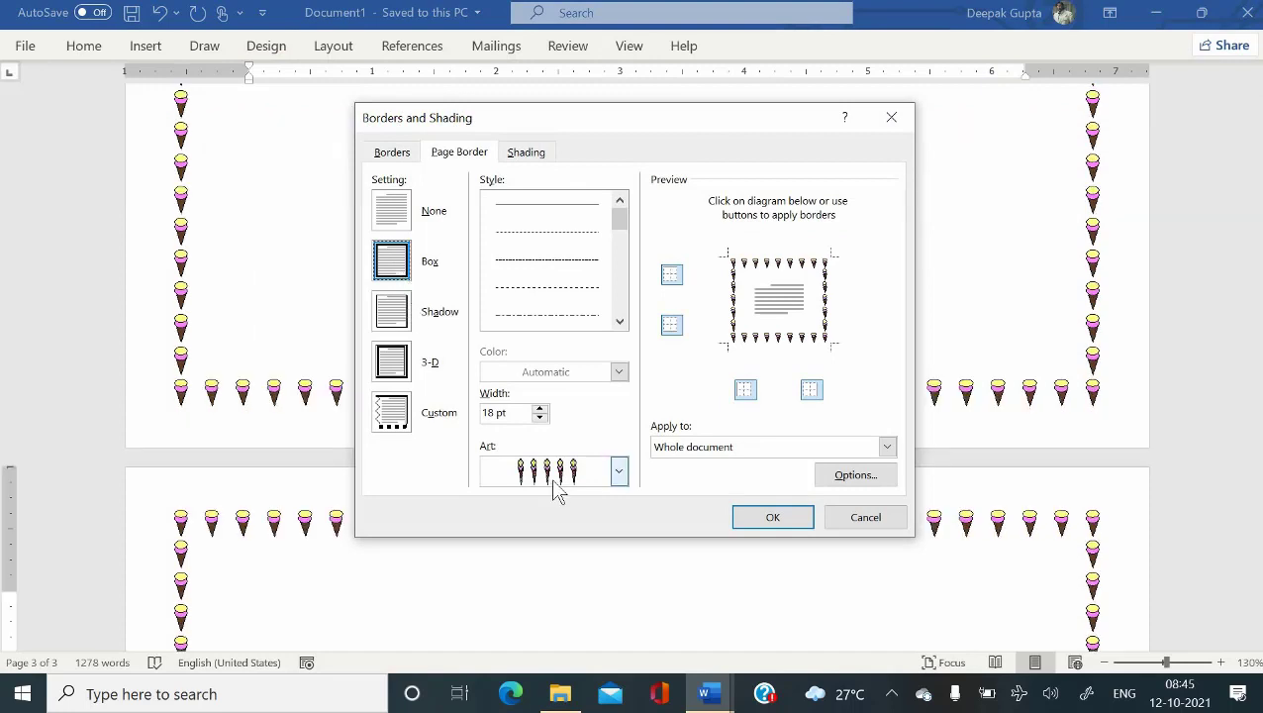
left_click(556, 492)
scroll(554, 574, "down", 4)
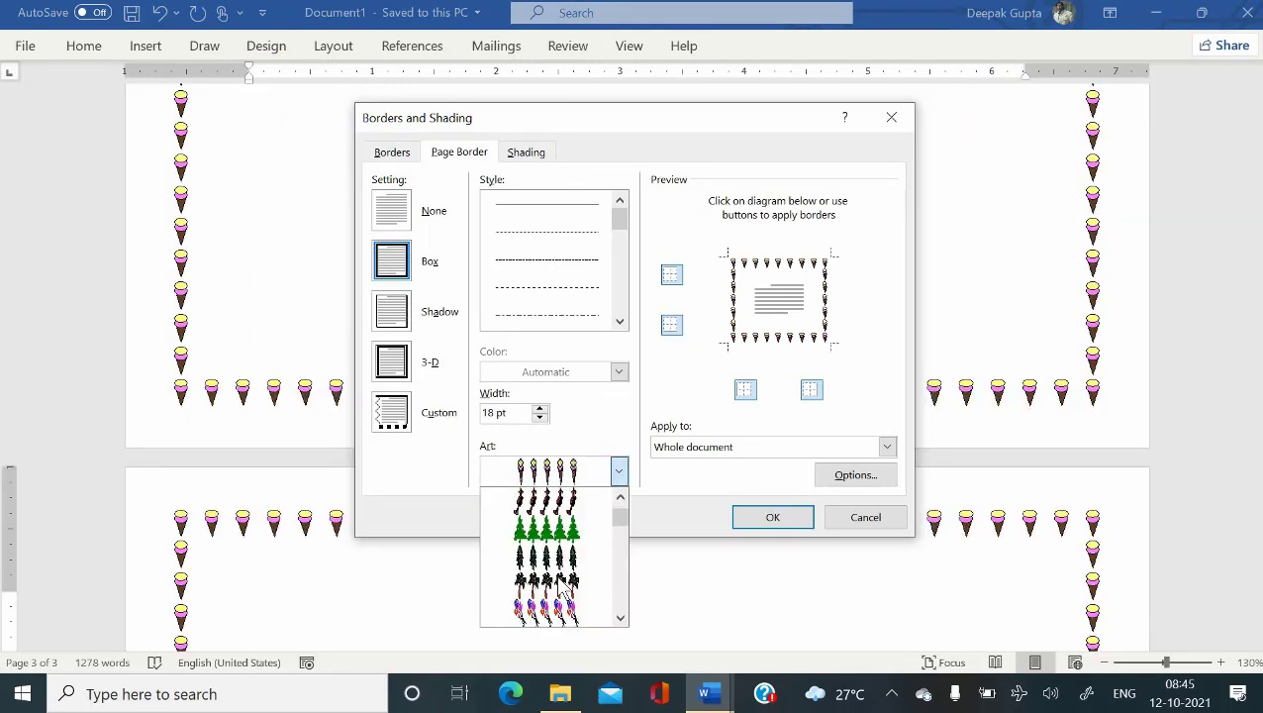
left_click(556, 585)
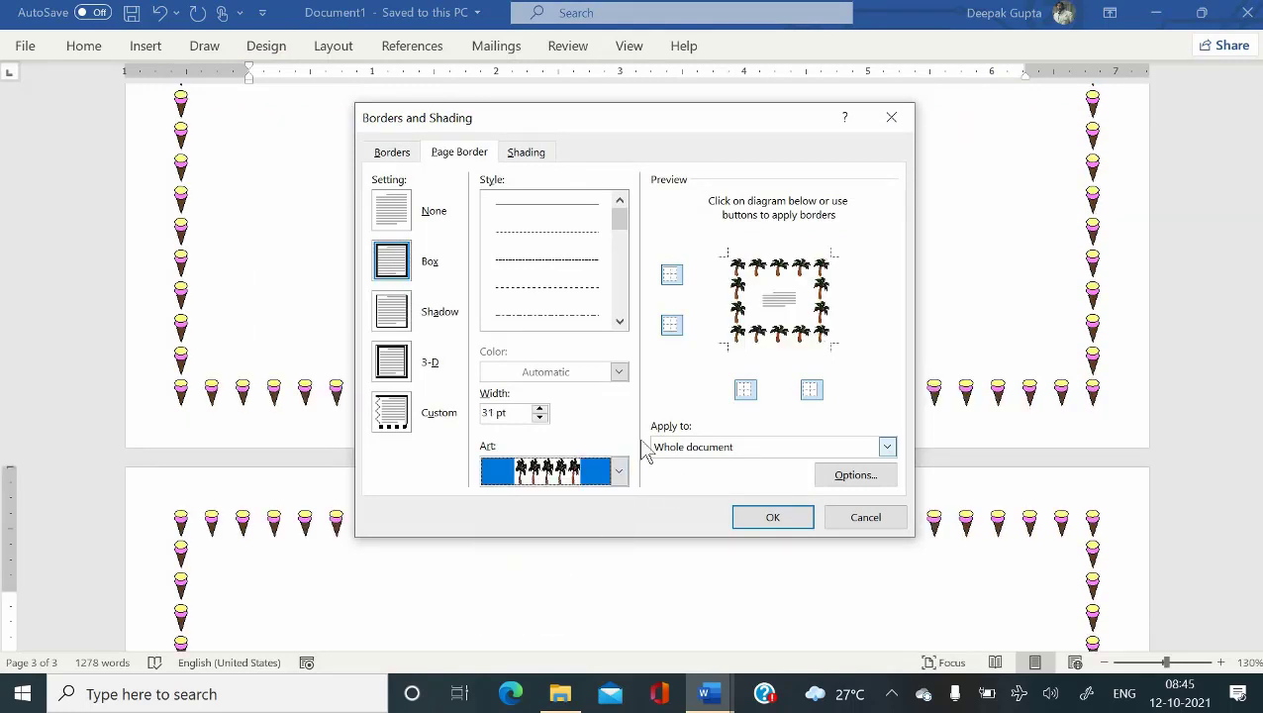
- Set the palm tree border's width to 21 pt and apply it to this section only
left_click(541, 417)
left_click(540, 417)
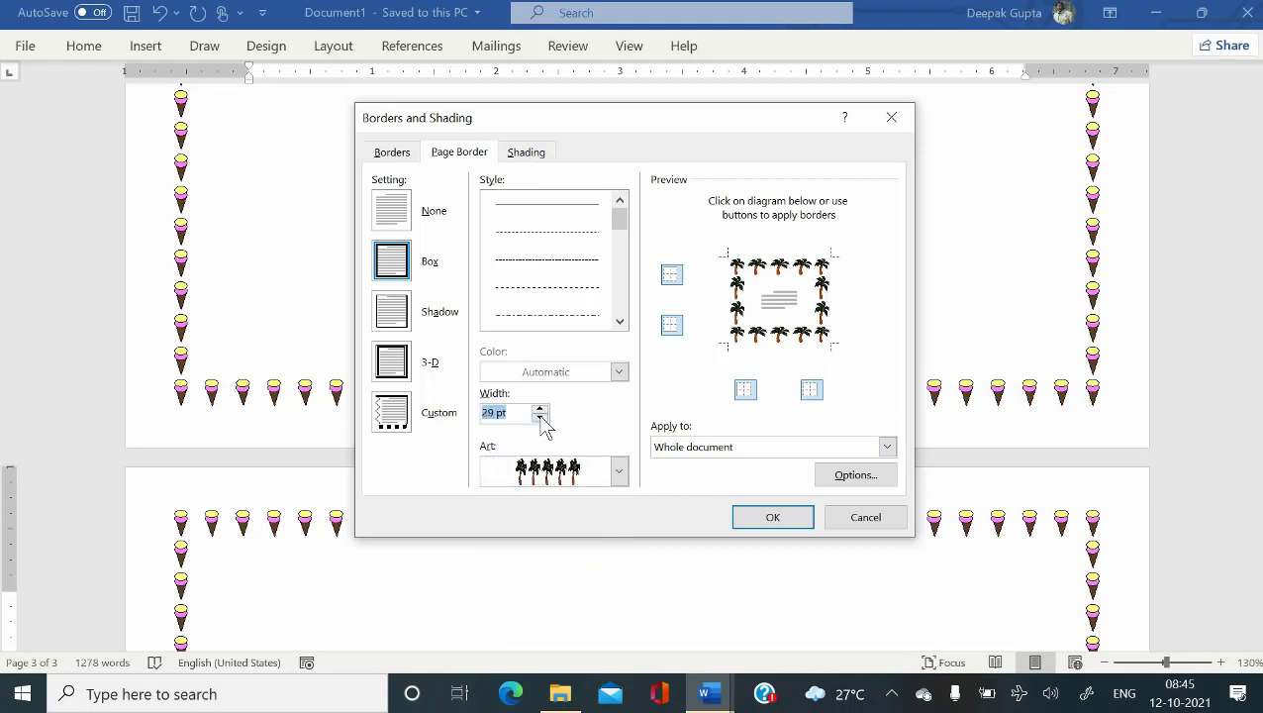
left_click(541, 416)
left_click(540, 417)
left_click(541, 417)
left_click(541, 417)
left_click(540, 417)
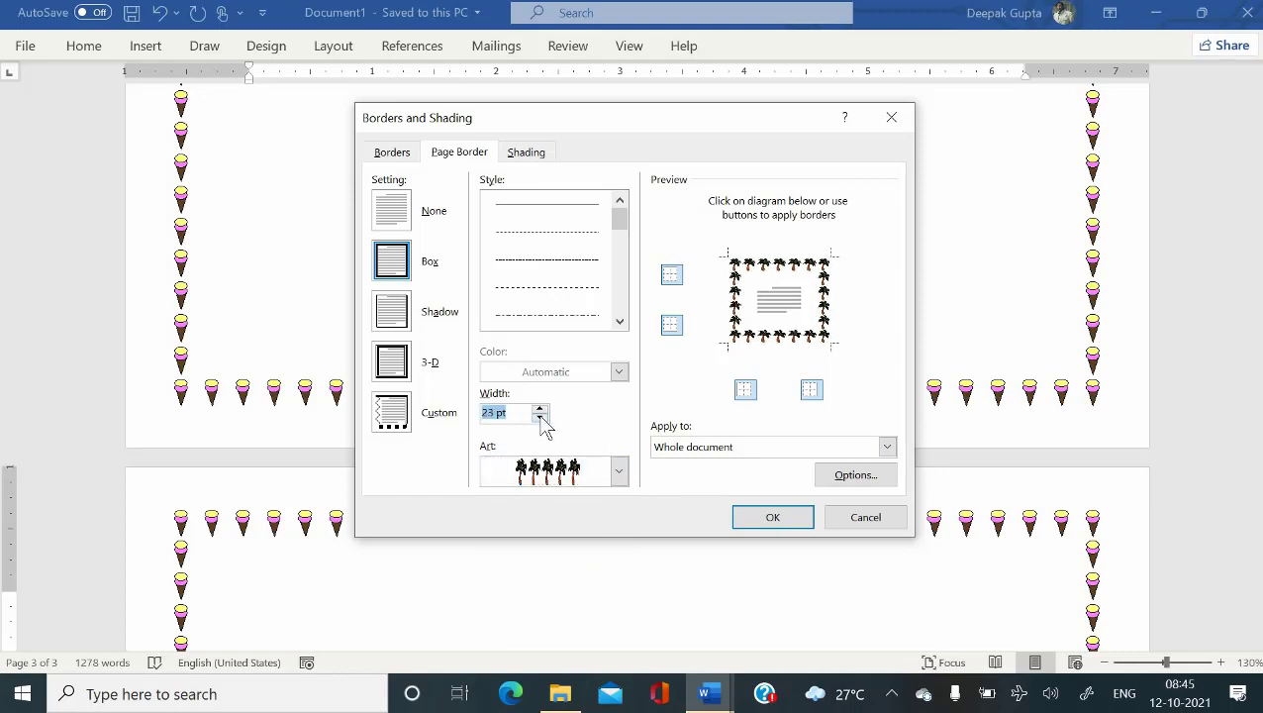
left_click(540, 417)
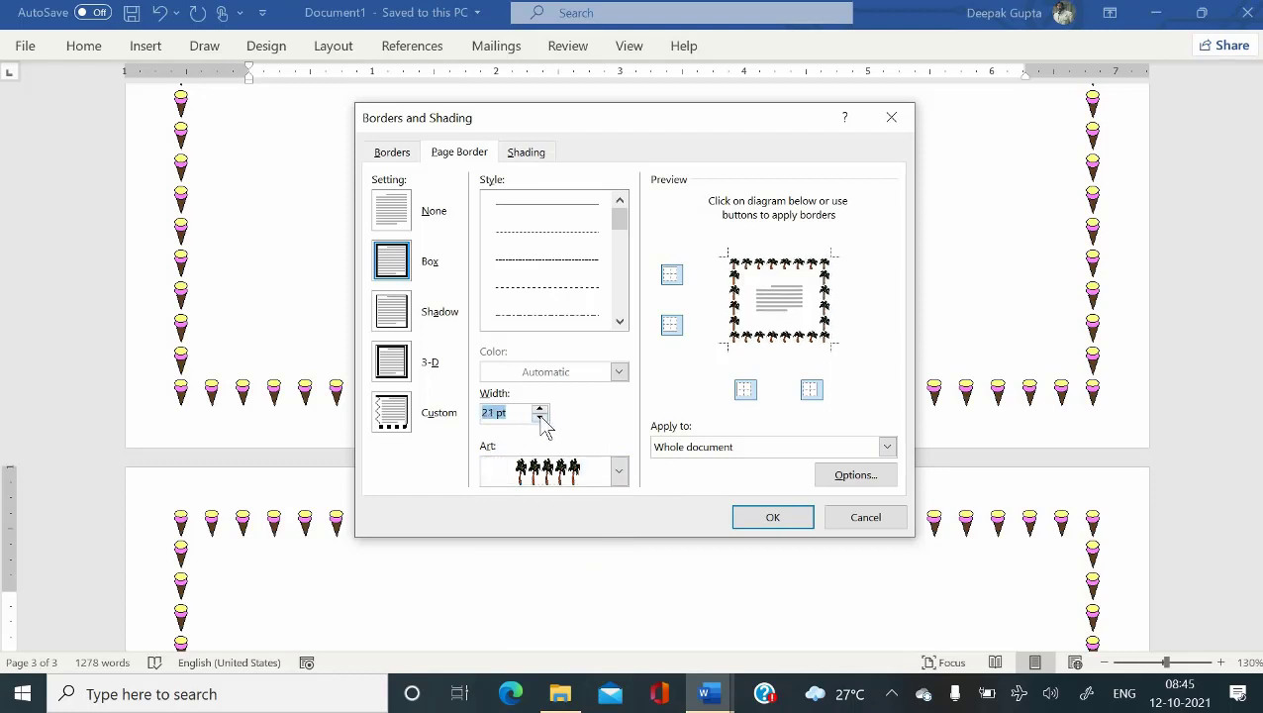
left_click(796, 453)
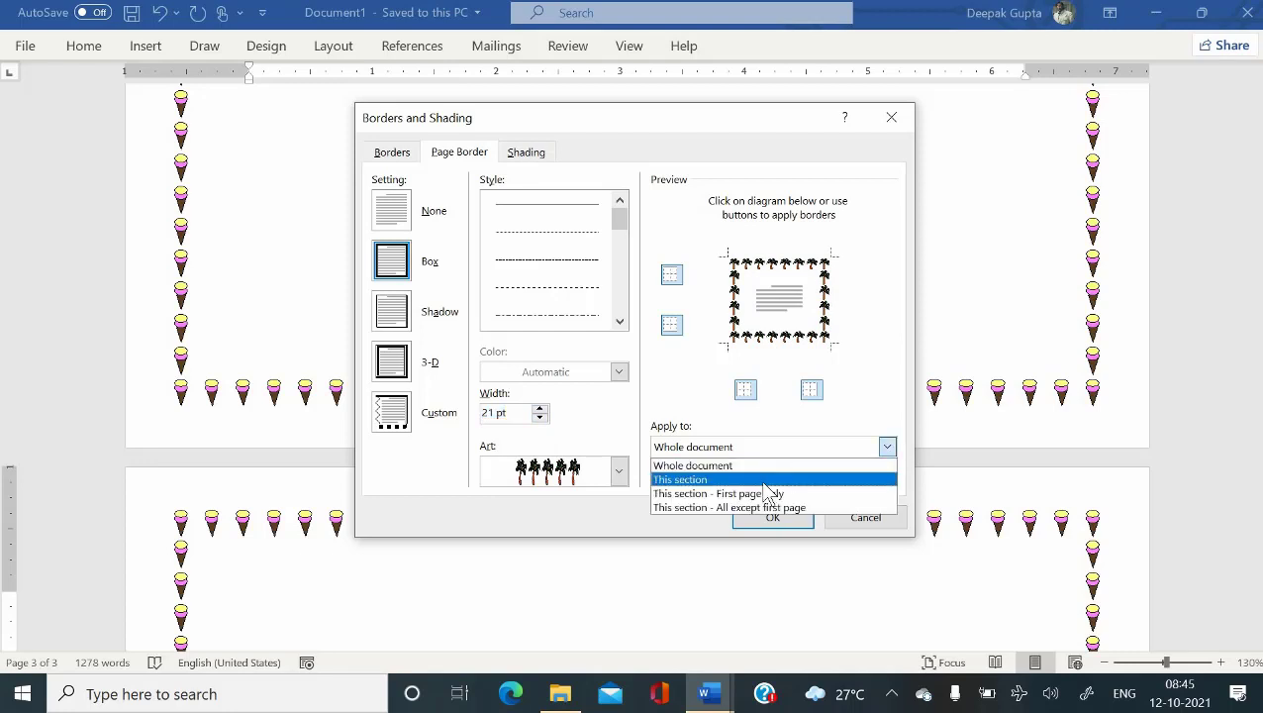
left_click(760, 479)
left_click(777, 518)
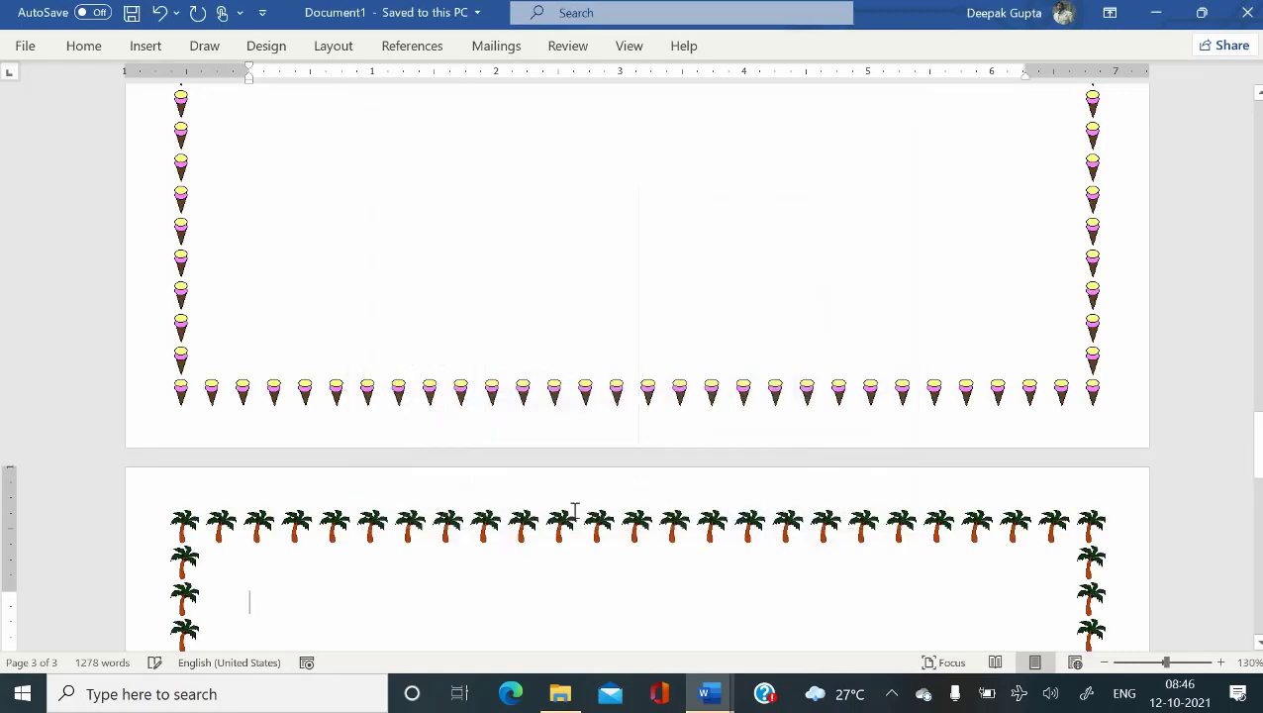
- Enter the title "Windows" on the first line of page 3
scroll(574, 510, "down", 5)
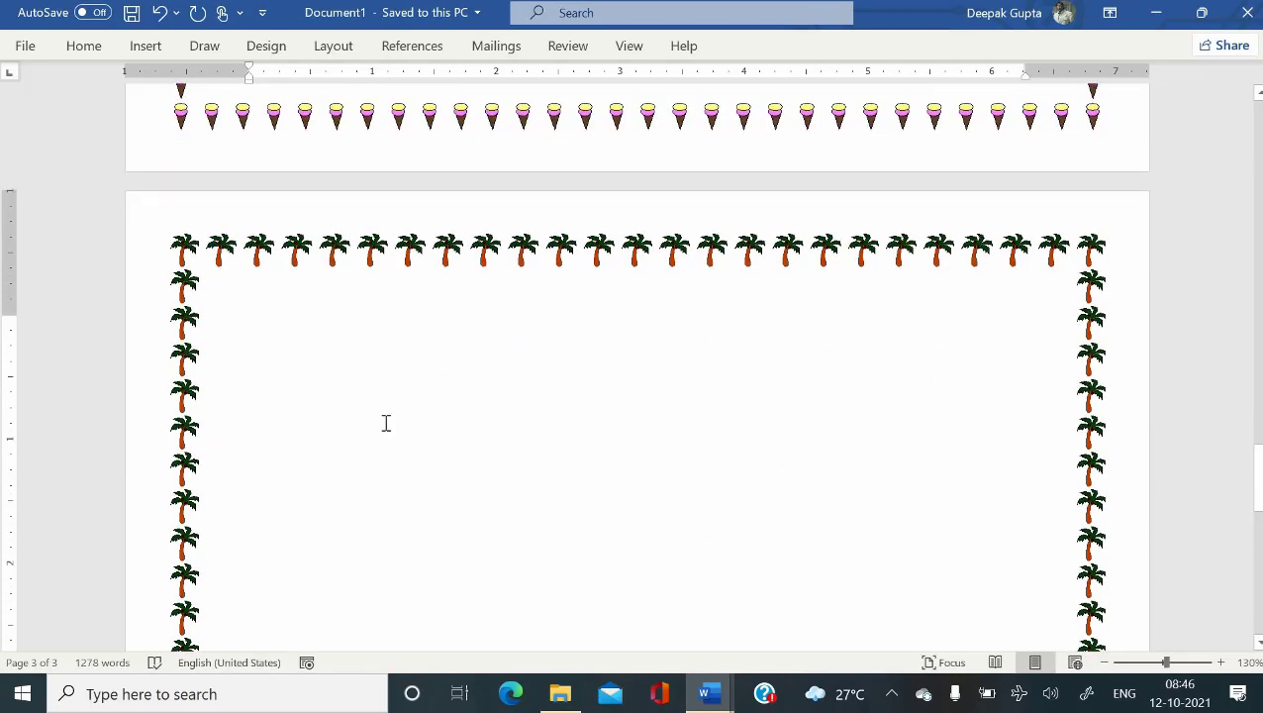
type("Win")
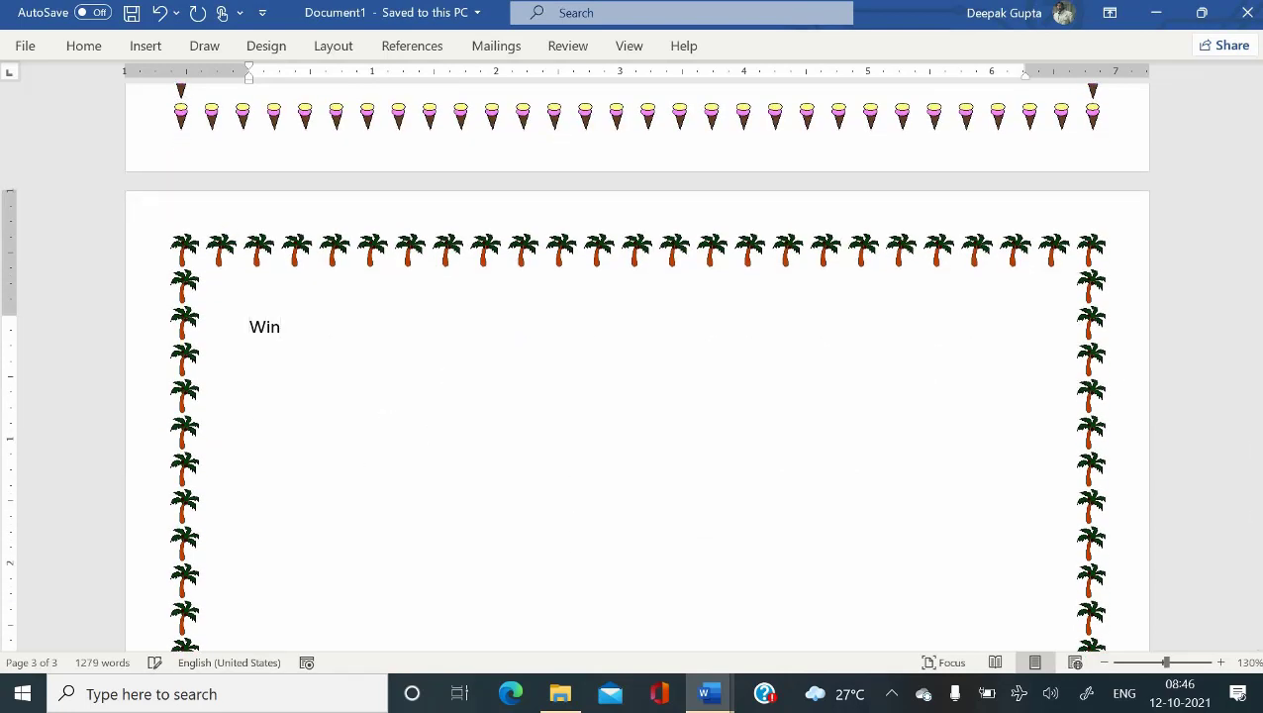
type("dows")
key("Return")
- Generate sample text below the "Windows" title with the formula =rand(20,10)
type("=rand(")
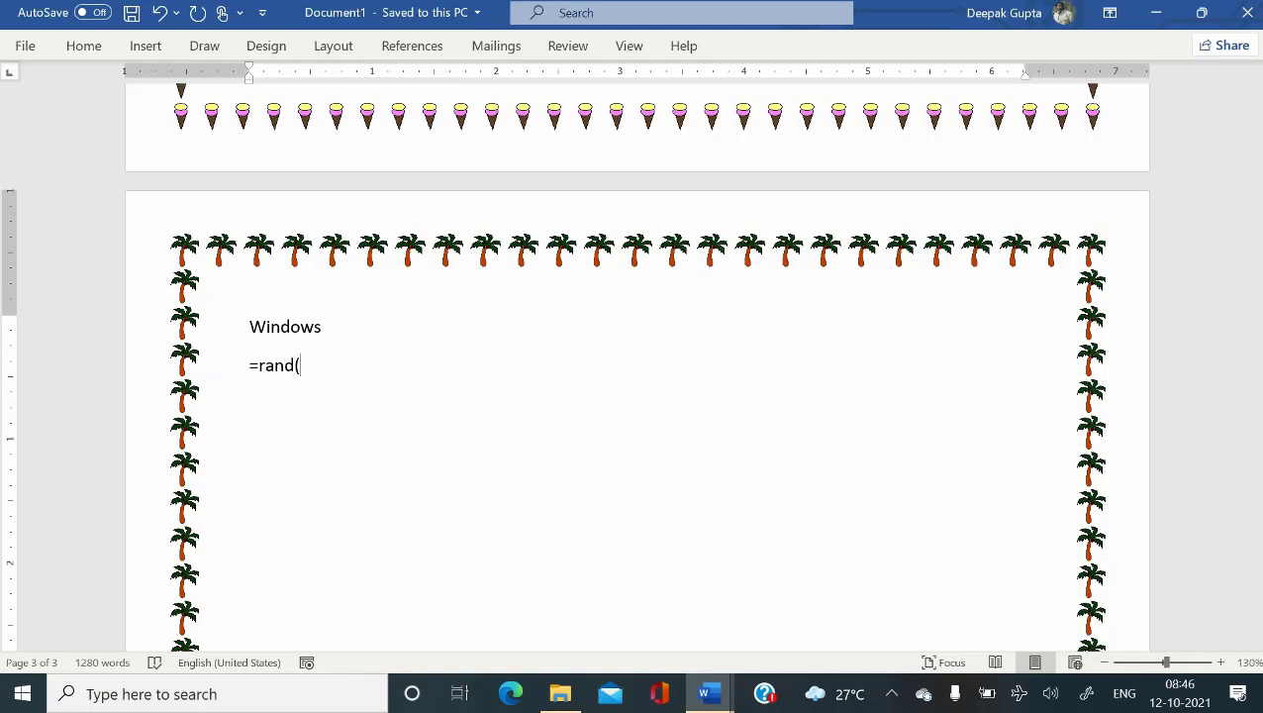
type("10")
key("BackSpace")
key("BackSpace")
type("20,10)")
key("Return")
scroll(387, 421, "down", 1)
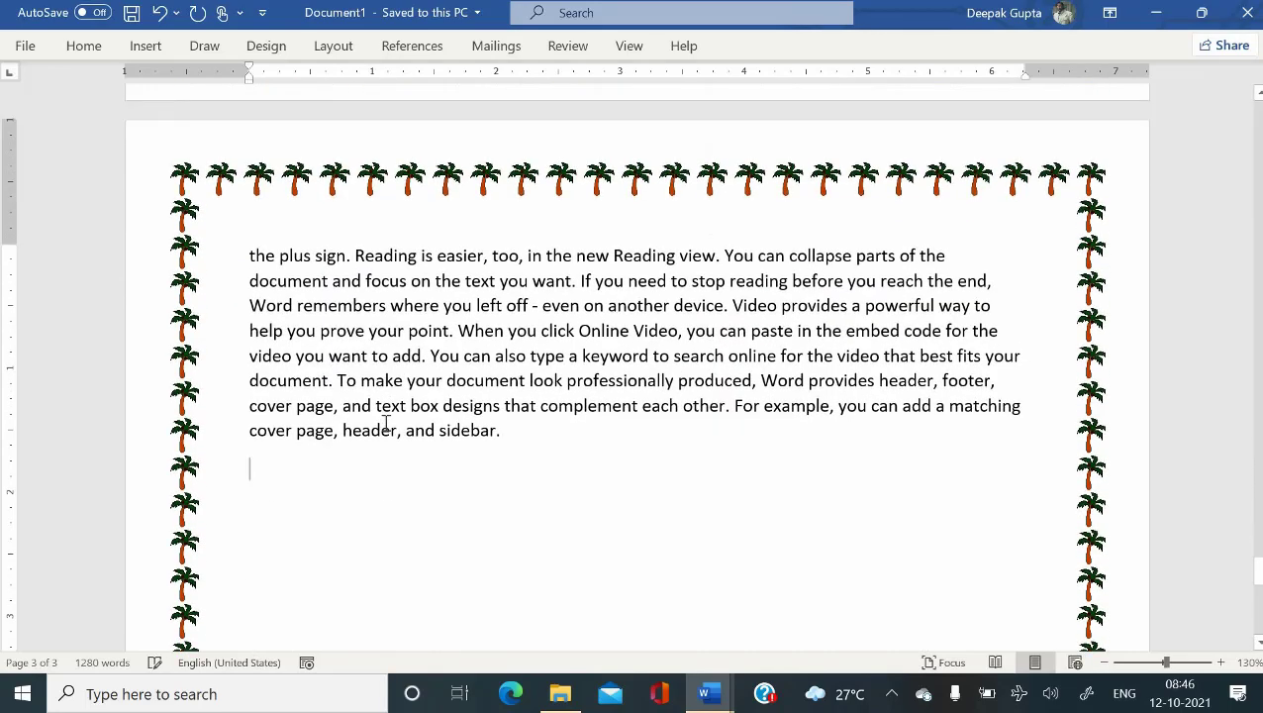
scroll(358, 393, "down", 1)
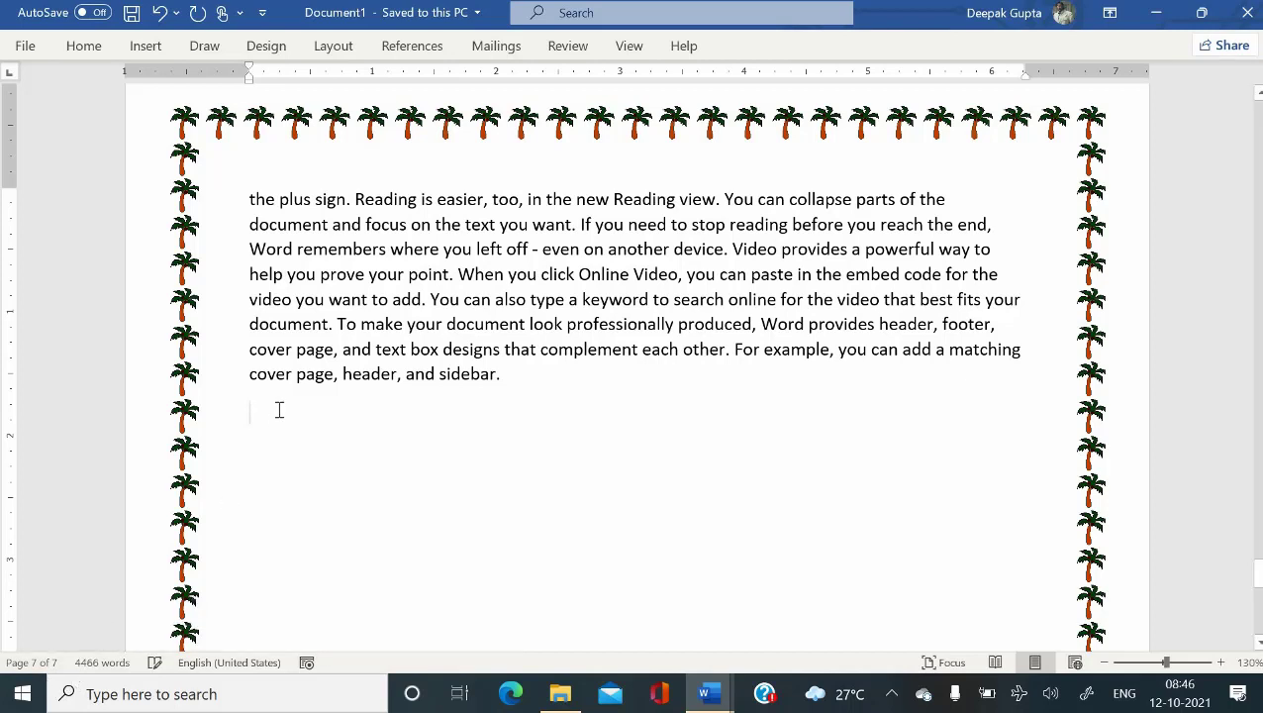
- Insert a Next Page section break below the last generated paragraph on page 7
left_click(332, 50)
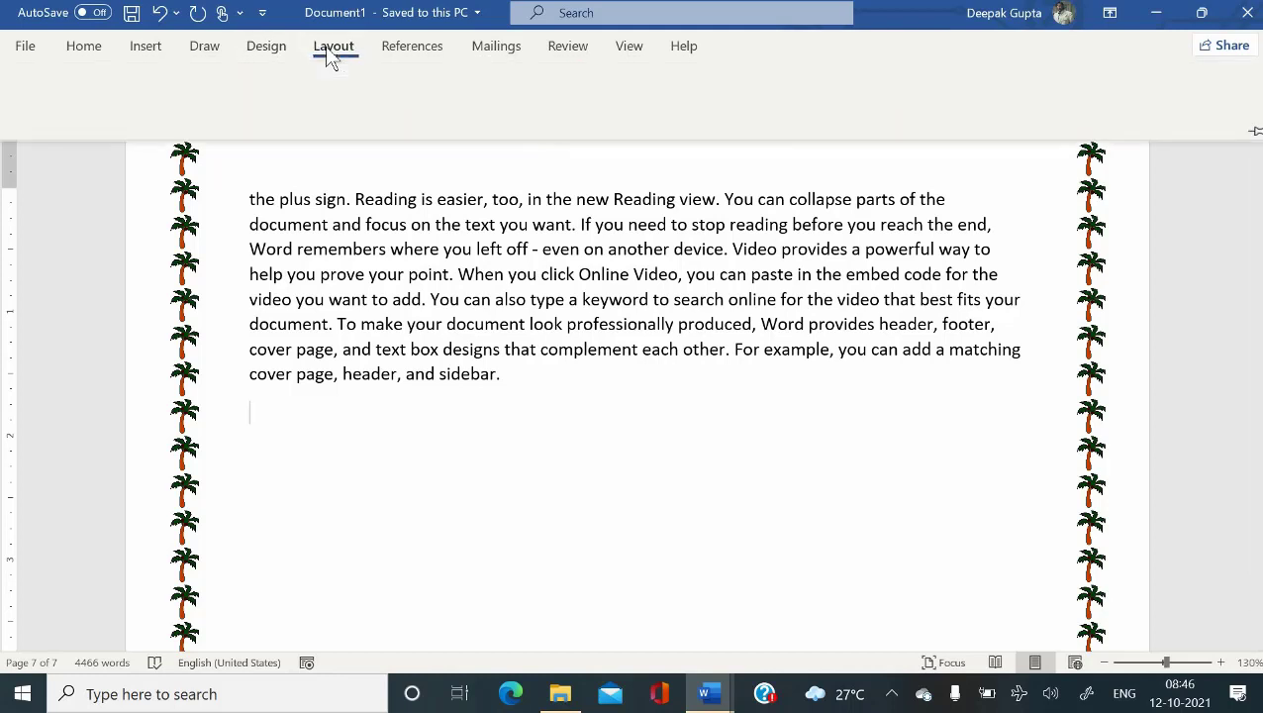
left_click(242, 74)
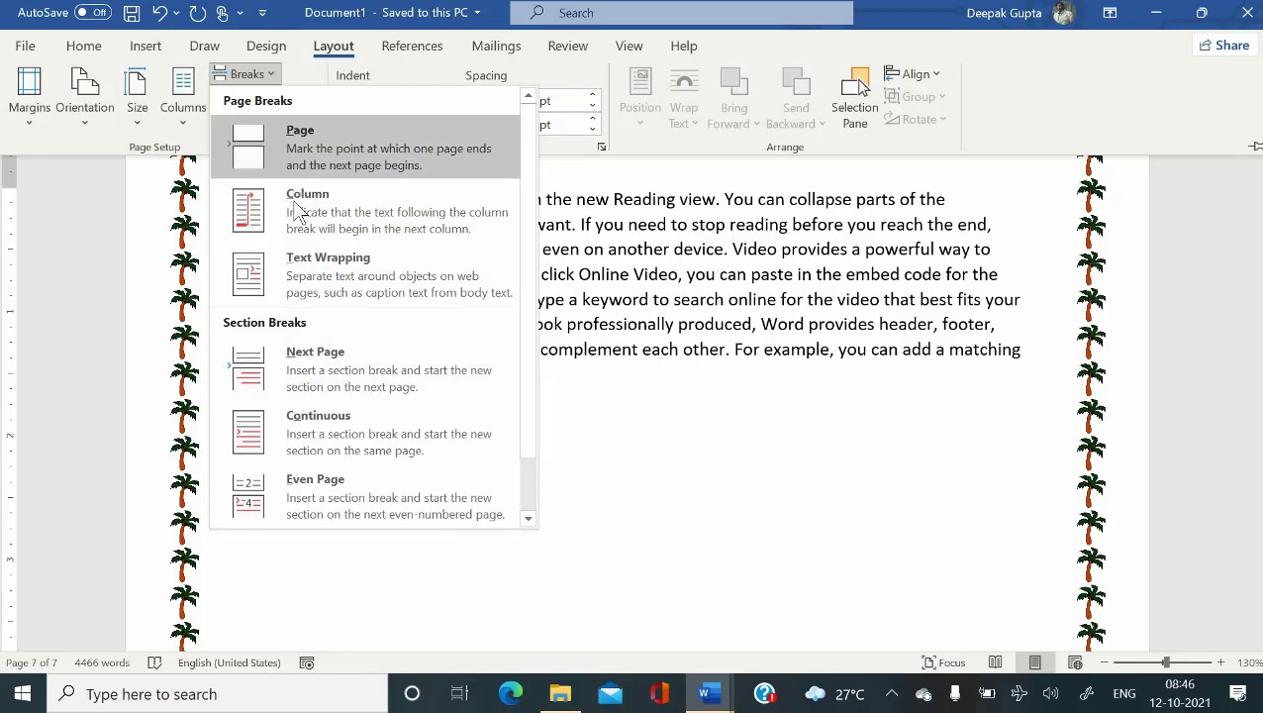
left_click(304, 361)
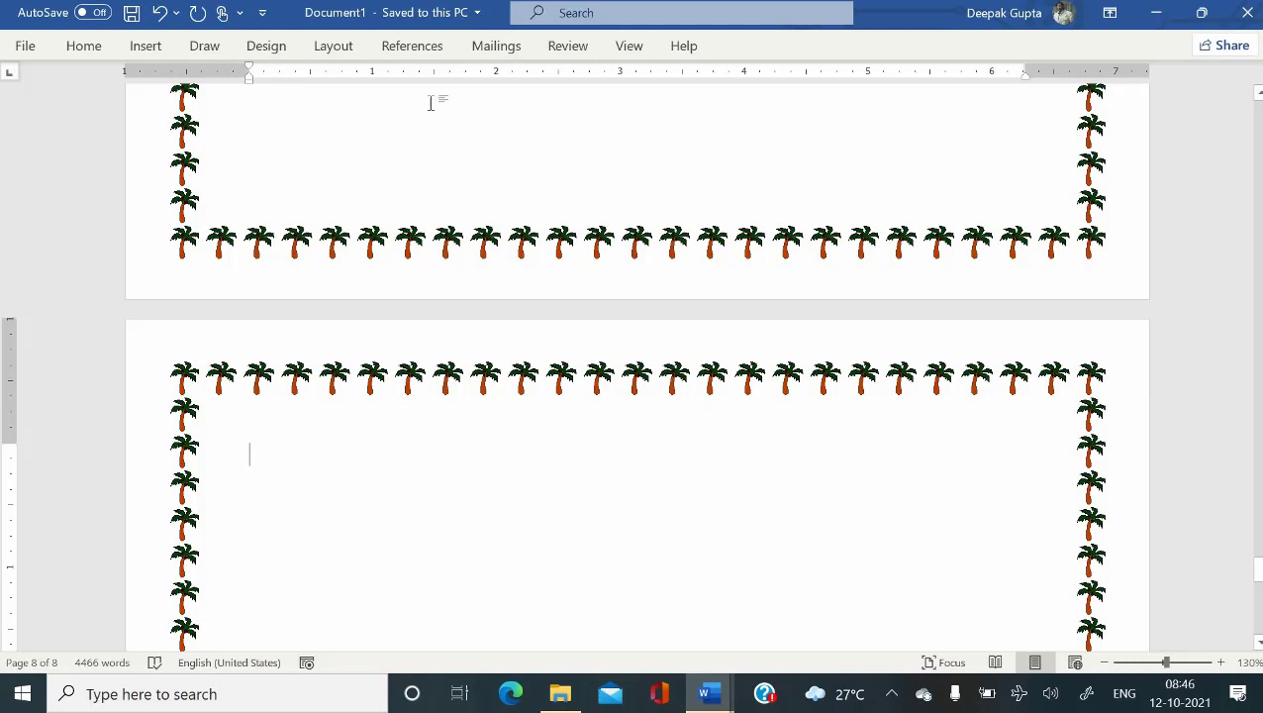
- Open the page border settings from the new page 8 and choose the black swirl art
left_click(337, 50)
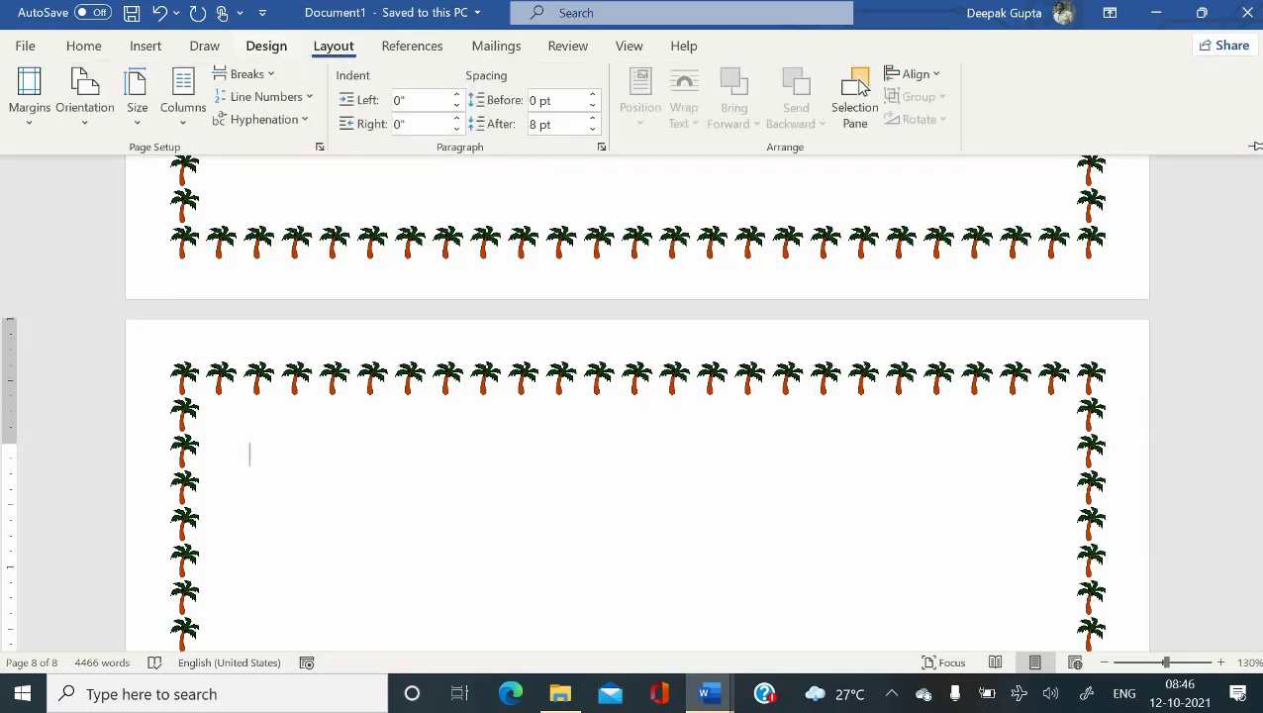
left_click(262, 50)
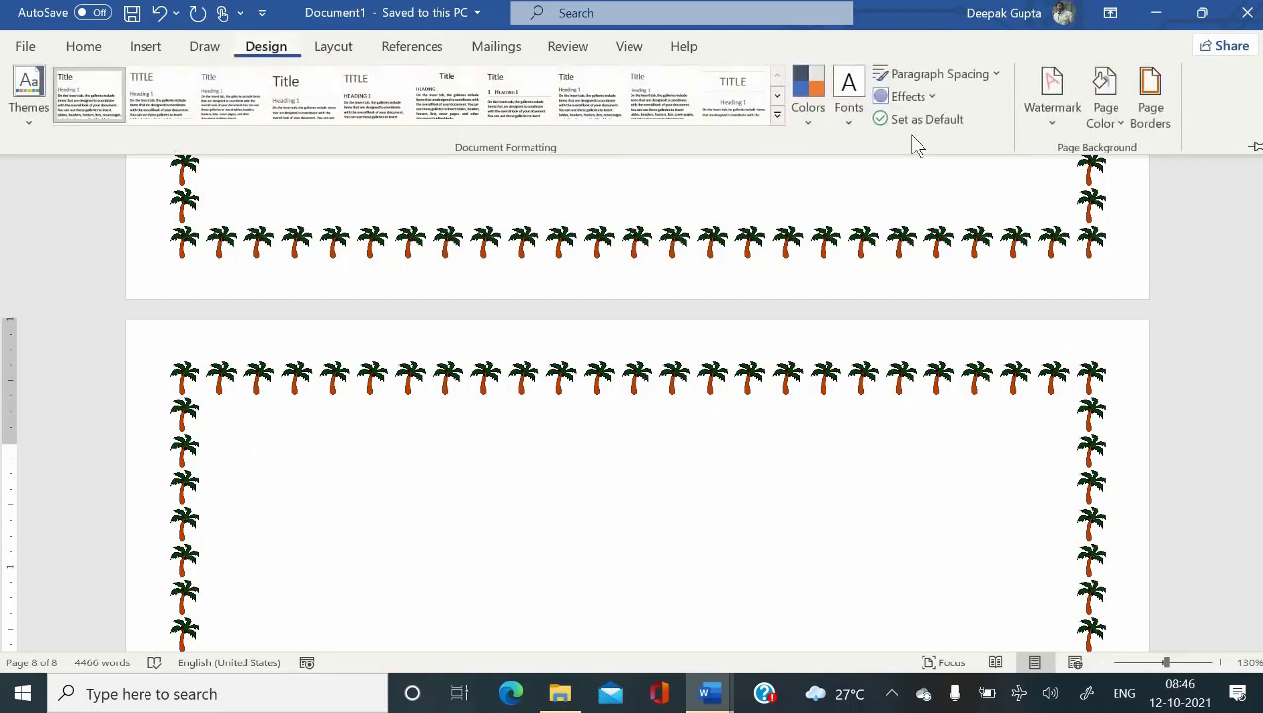
left_click(1169, 100)
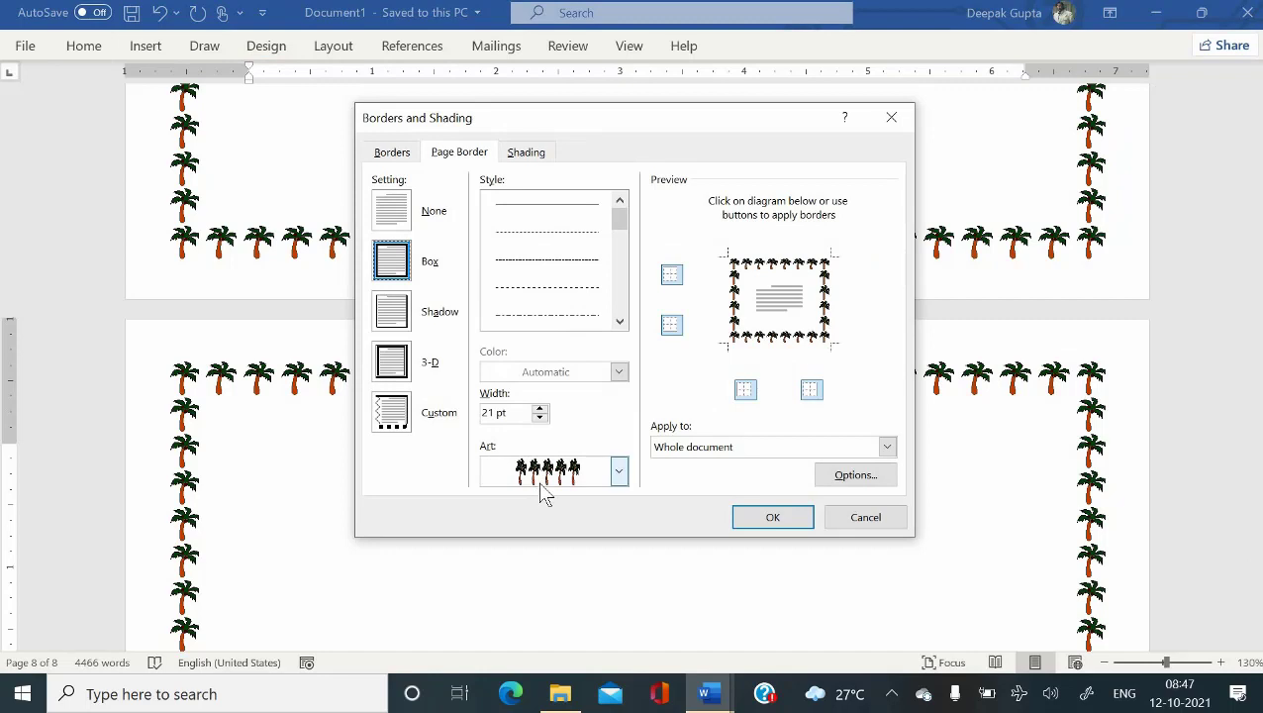
left_click(617, 470)
scroll(568, 550, "up", 3)
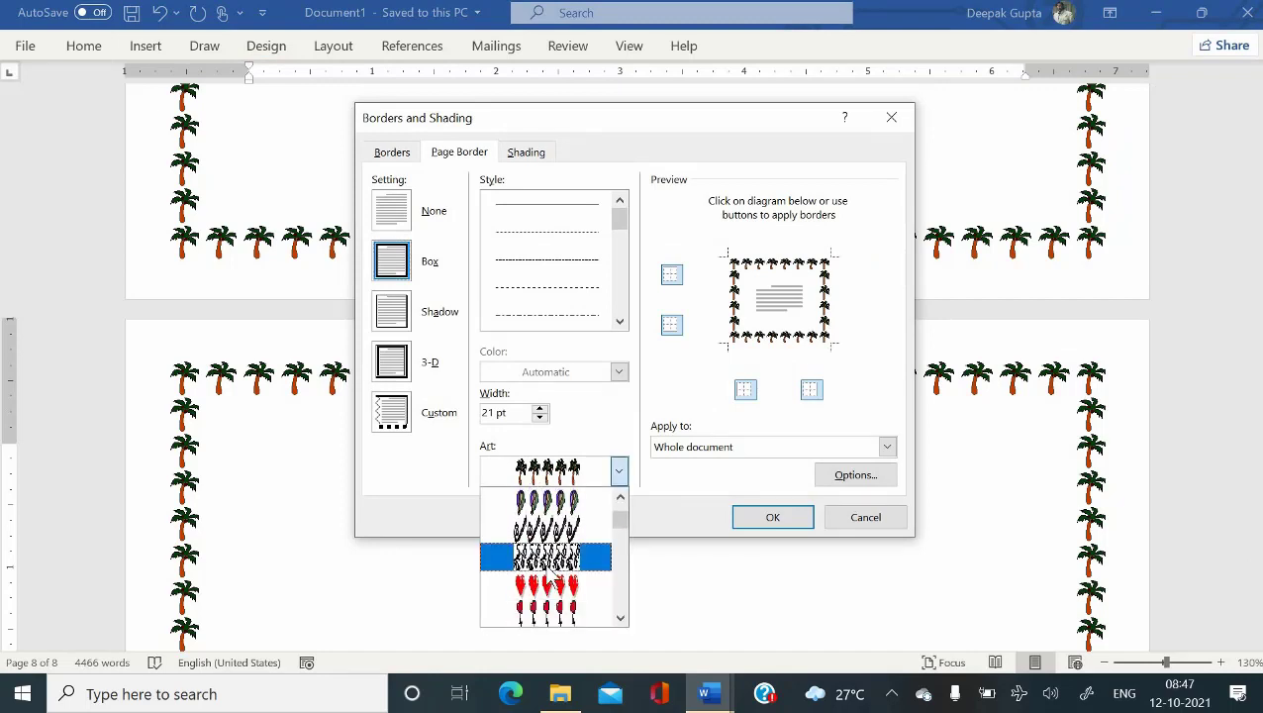
left_click(566, 533)
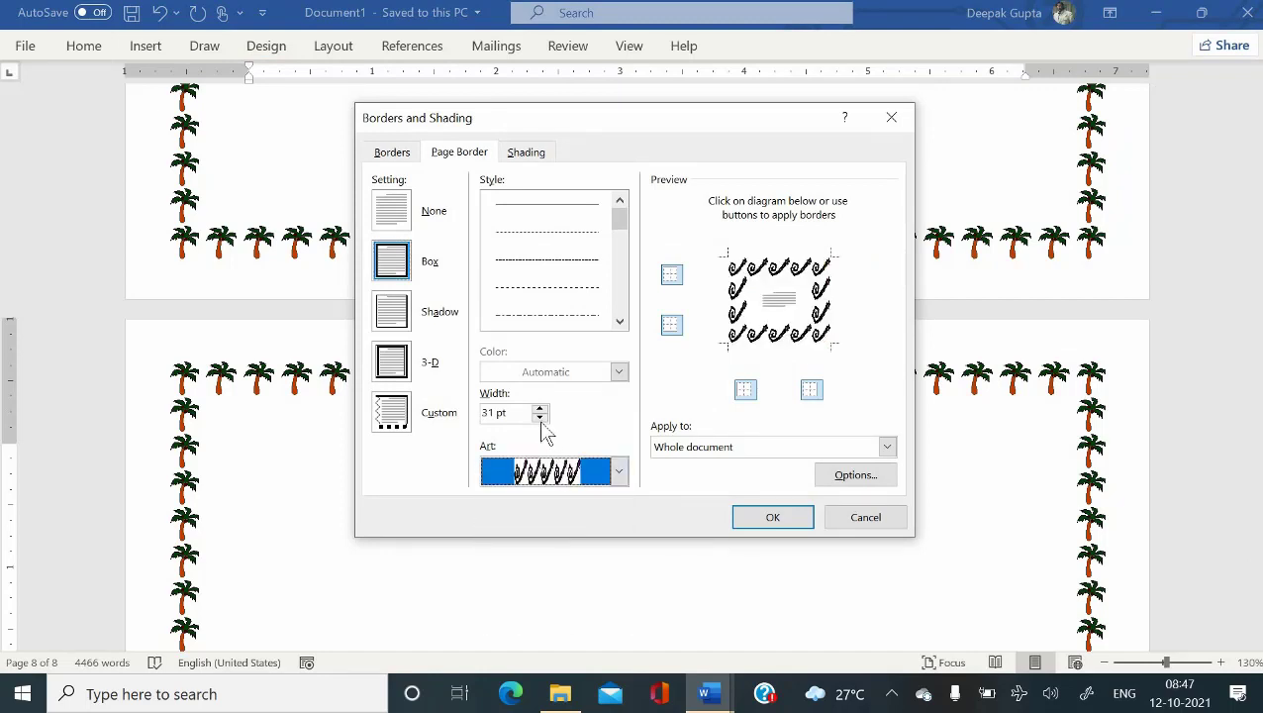
- Set the swirl border's width to 20 pt and apply it to this section only
left_click(539, 417)
left_click(539, 416)
left_click(540, 417)
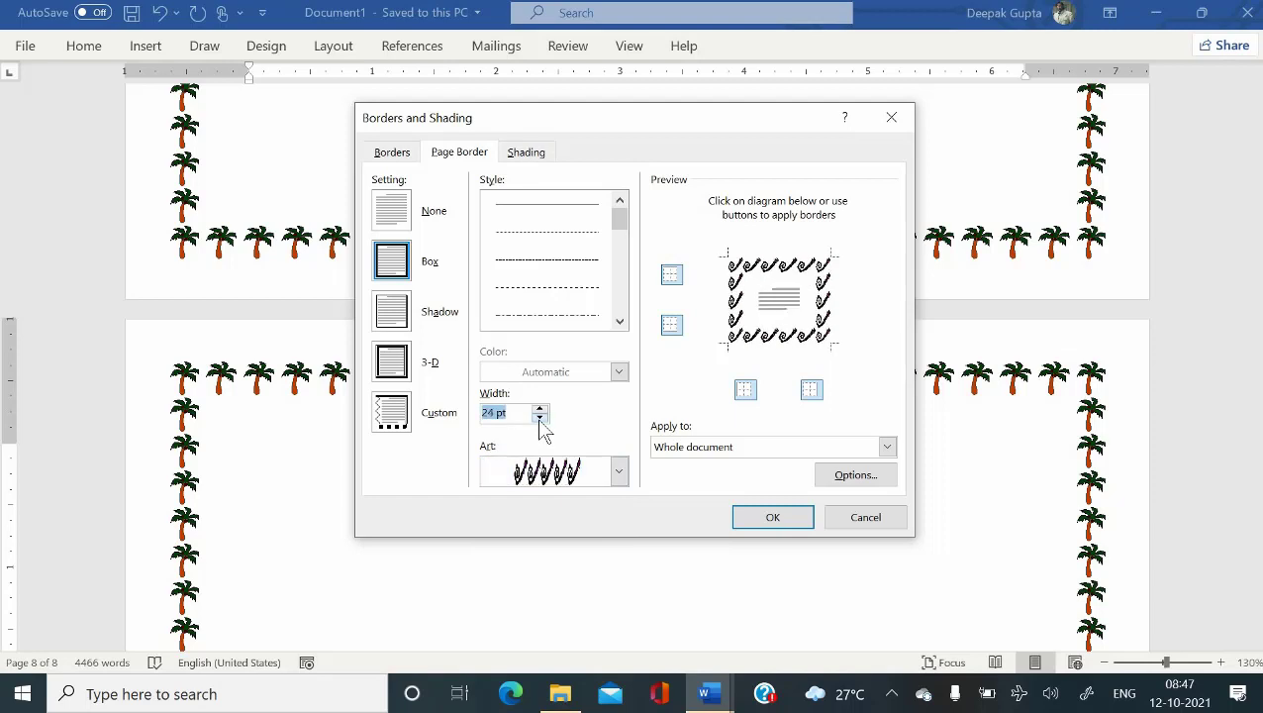
left_click(540, 417)
left_click(540, 417)
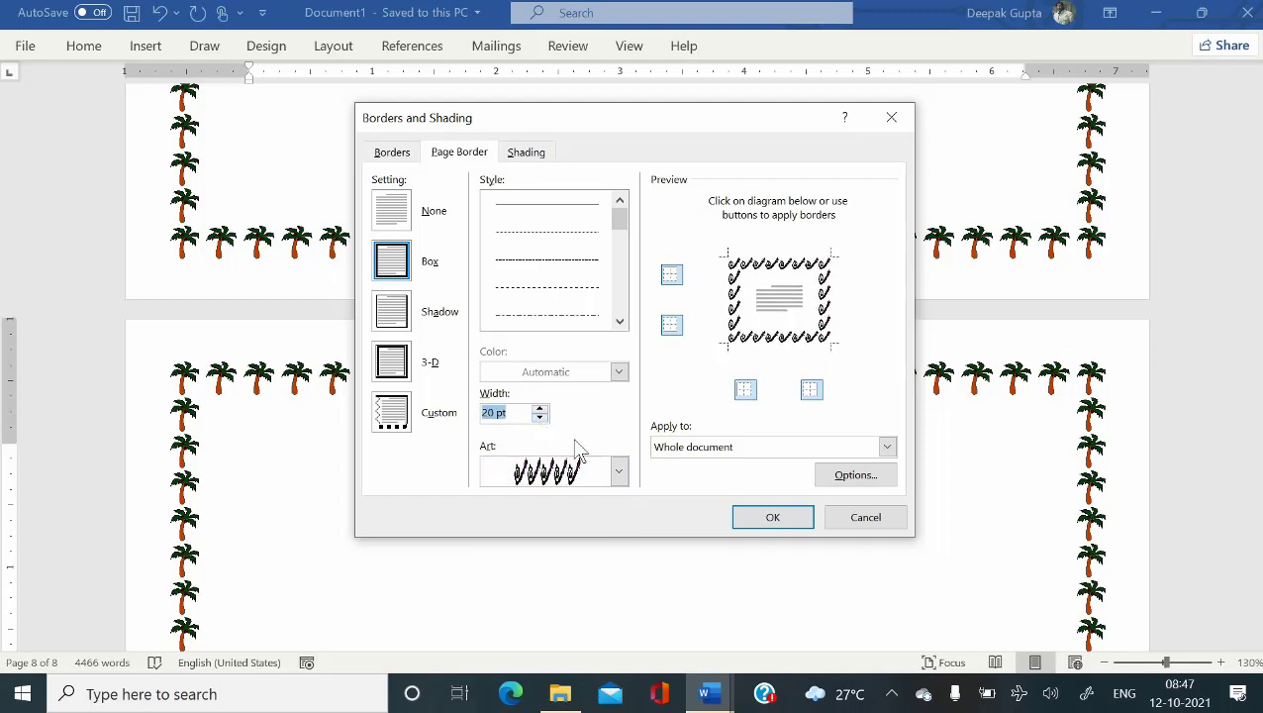
left_click(750, 449)
left_click(766, 479)
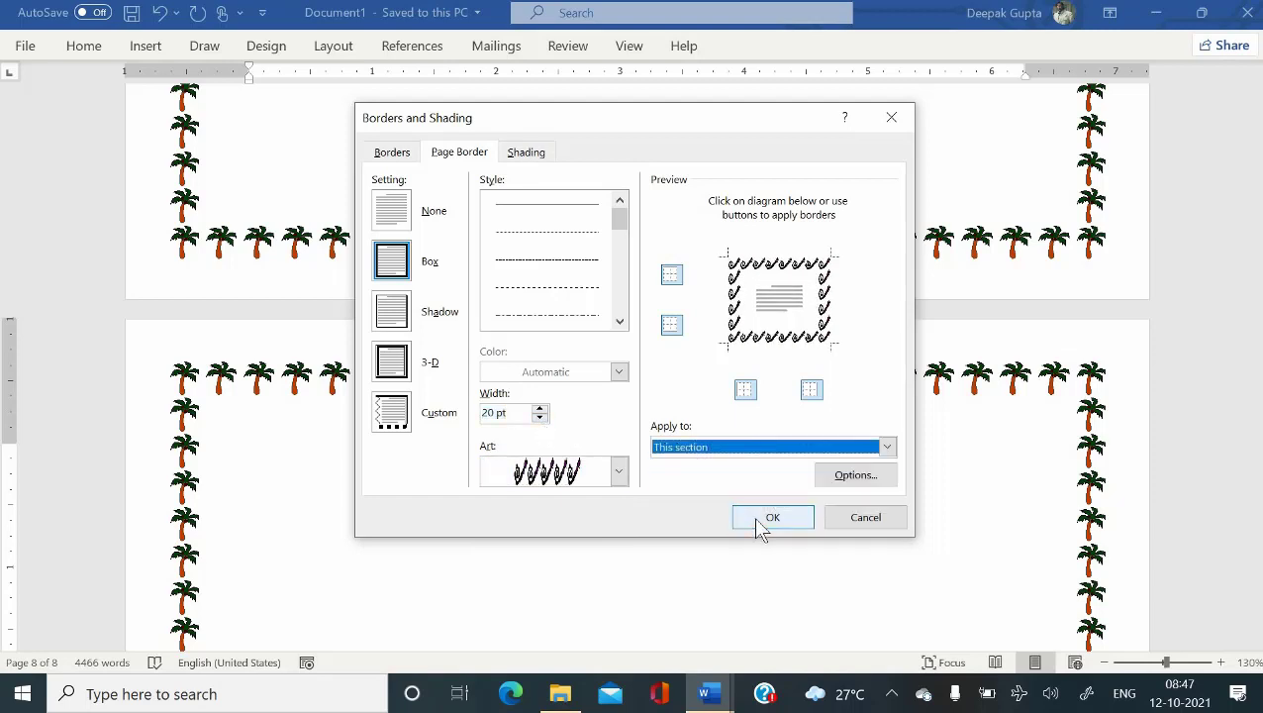
left_click(758, 520)
- Add the title "Ms word" at the start of the swirl-bordered section on page 8
scroll(589, 513, "down", 2)
scroll(589, 513, "down", 2)
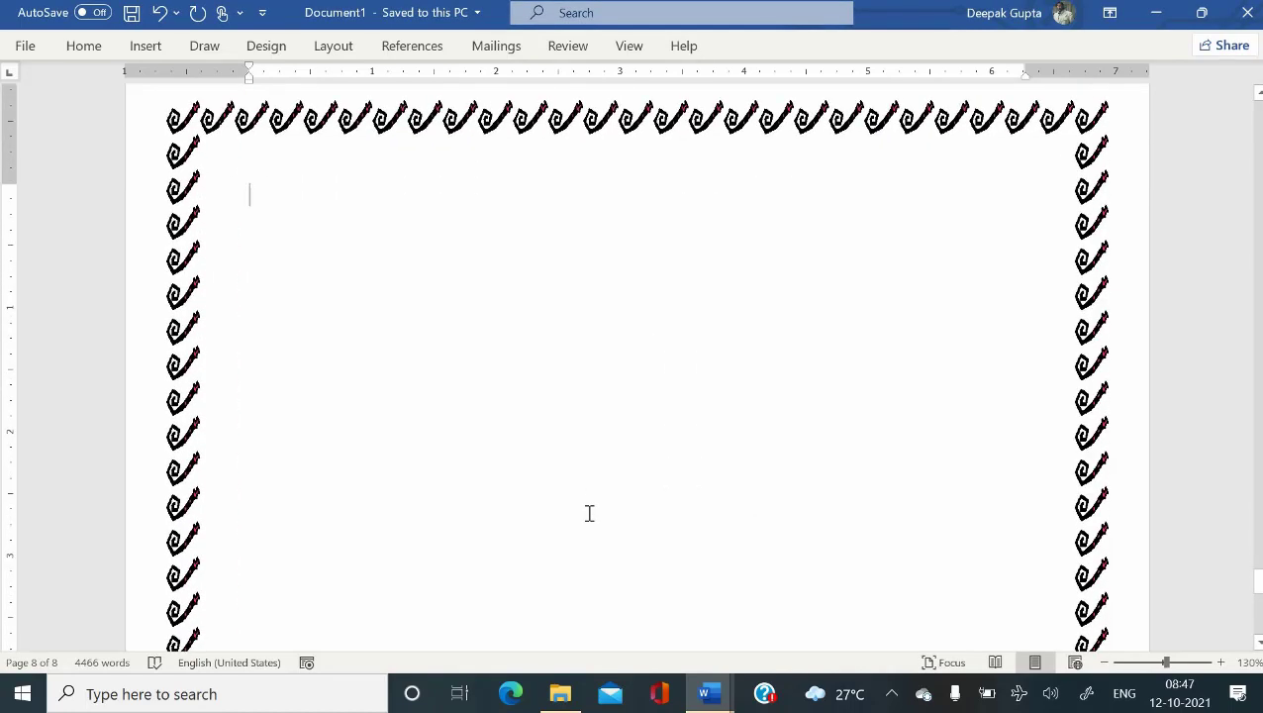
scroll(589, 513, "up", 1)
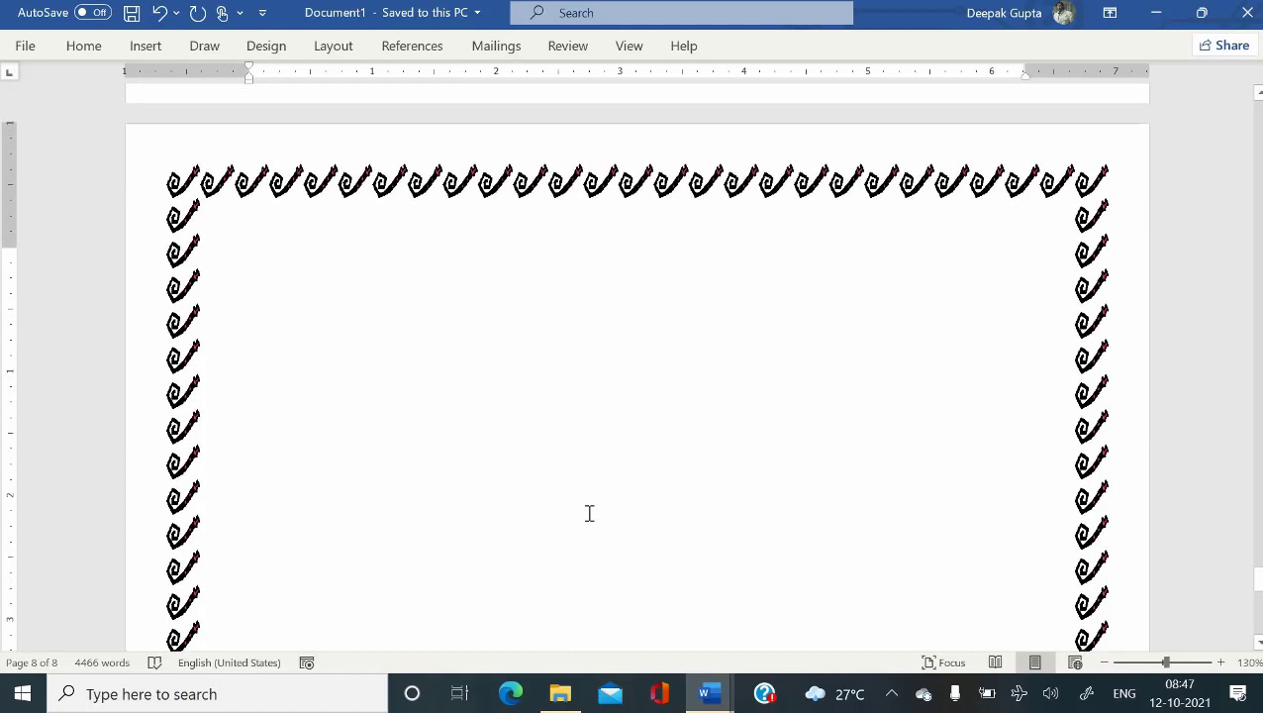
scroll(590, 513, "up", 1)
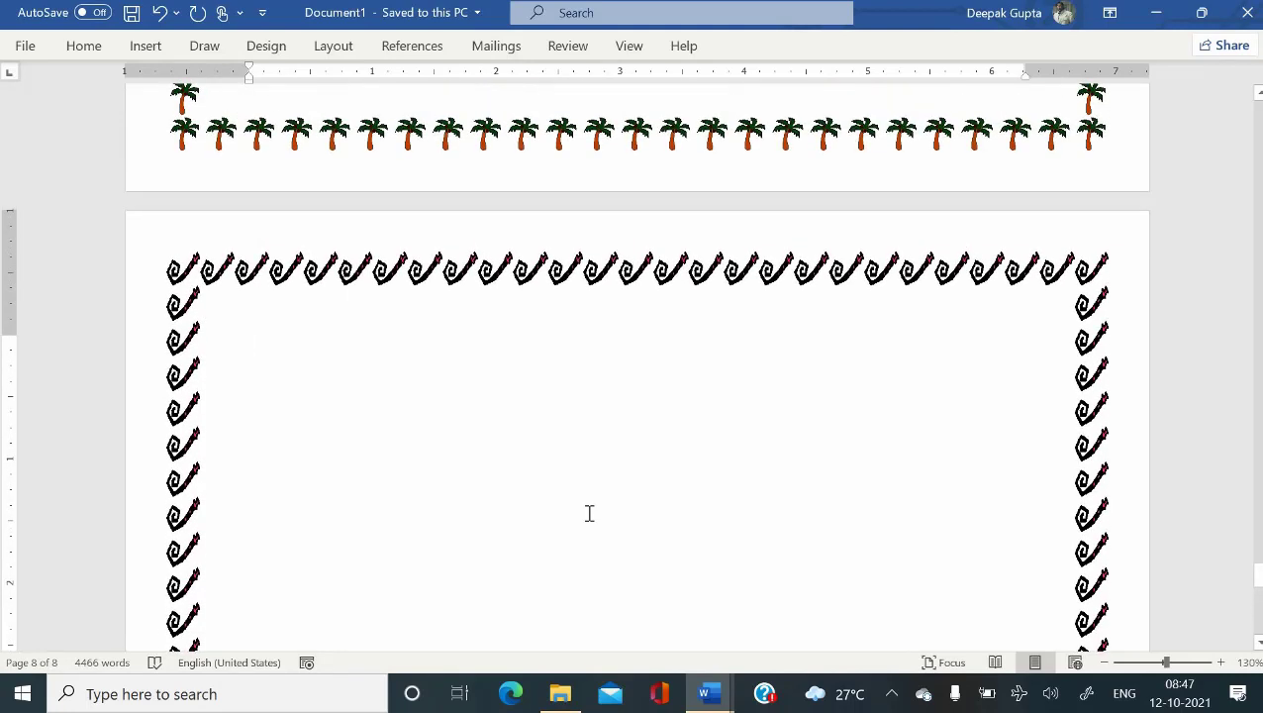
left_click(589, 513)
type("ms")
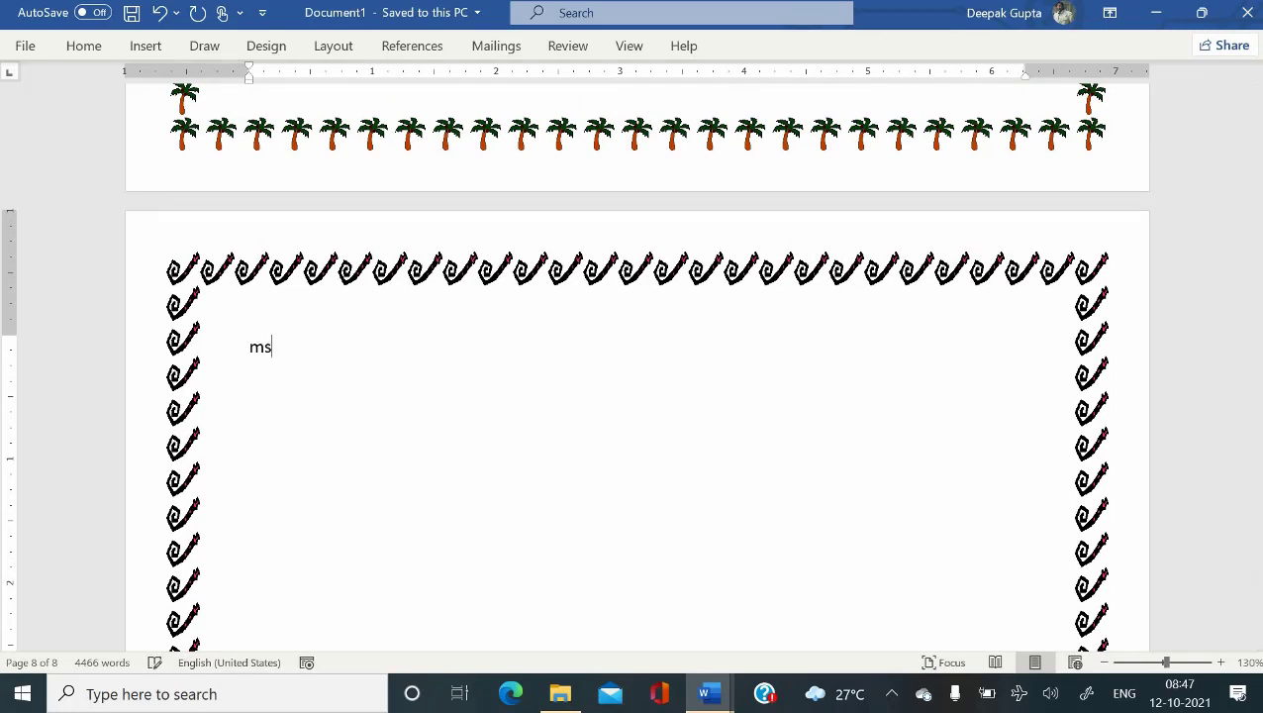
type(" word")
key("Return")
- Generate sample text below the "Ms word" title with the formula =rand(10,10)
type("=rand()")
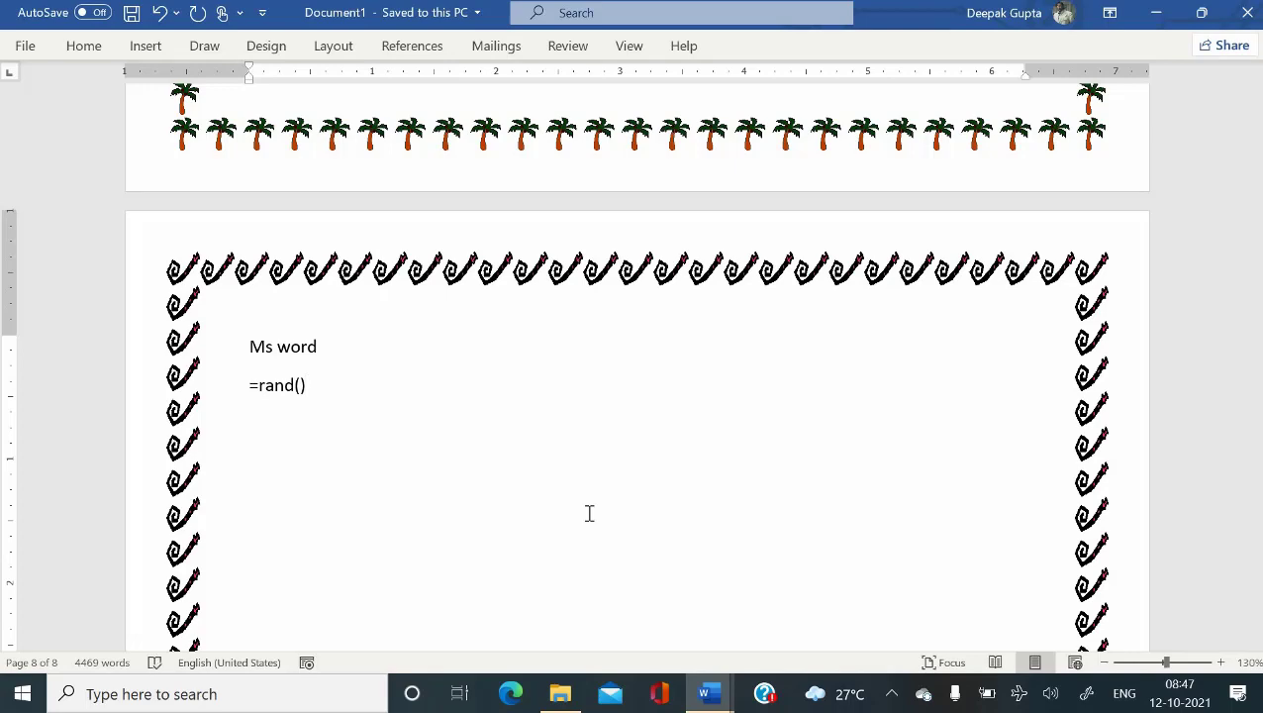
key("BackSpace")
type("10,10)")
key("Return")
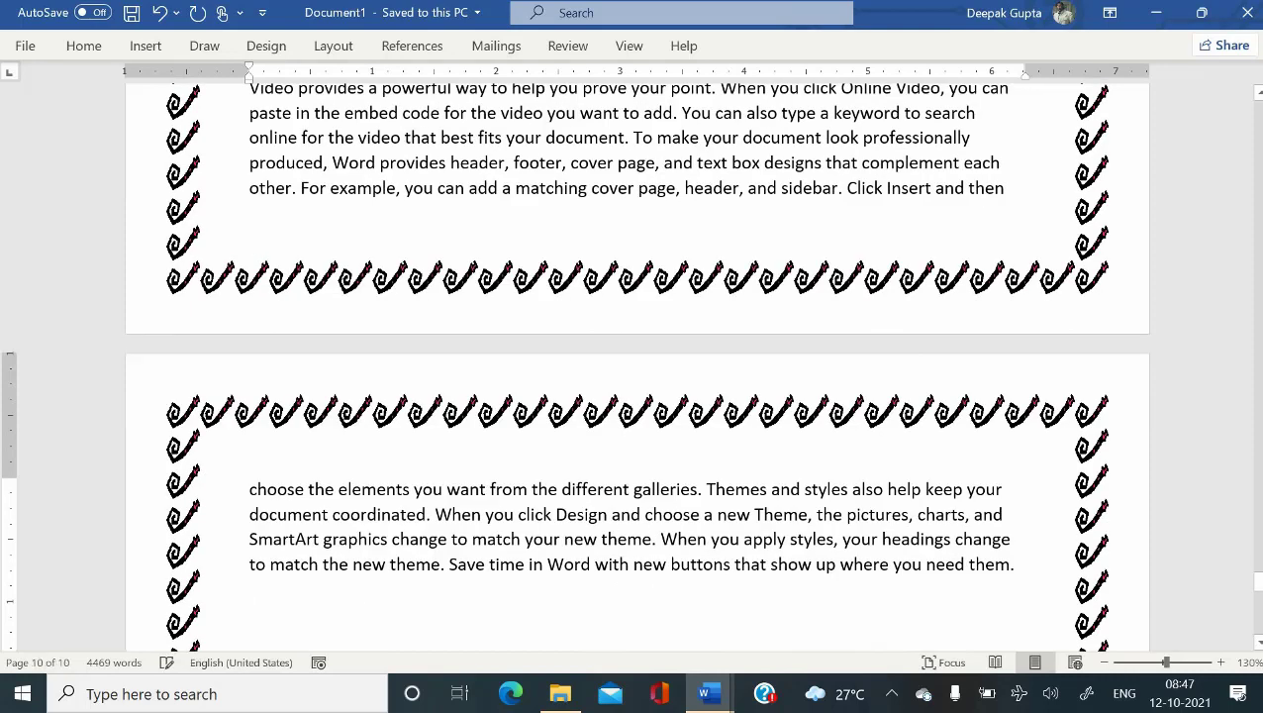
- Insert a Next Page section break below the last generated paragraph on page 10
scroll(634, 396, "down", 3)
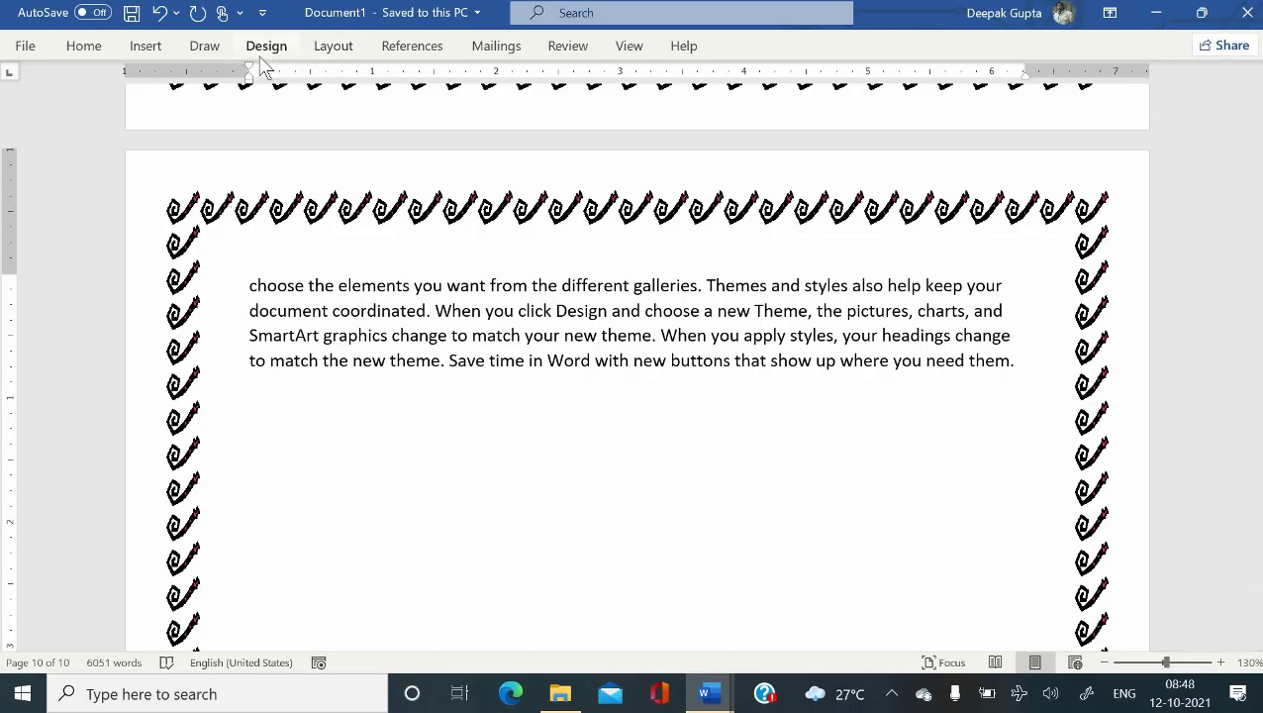
left_click(320, 54)
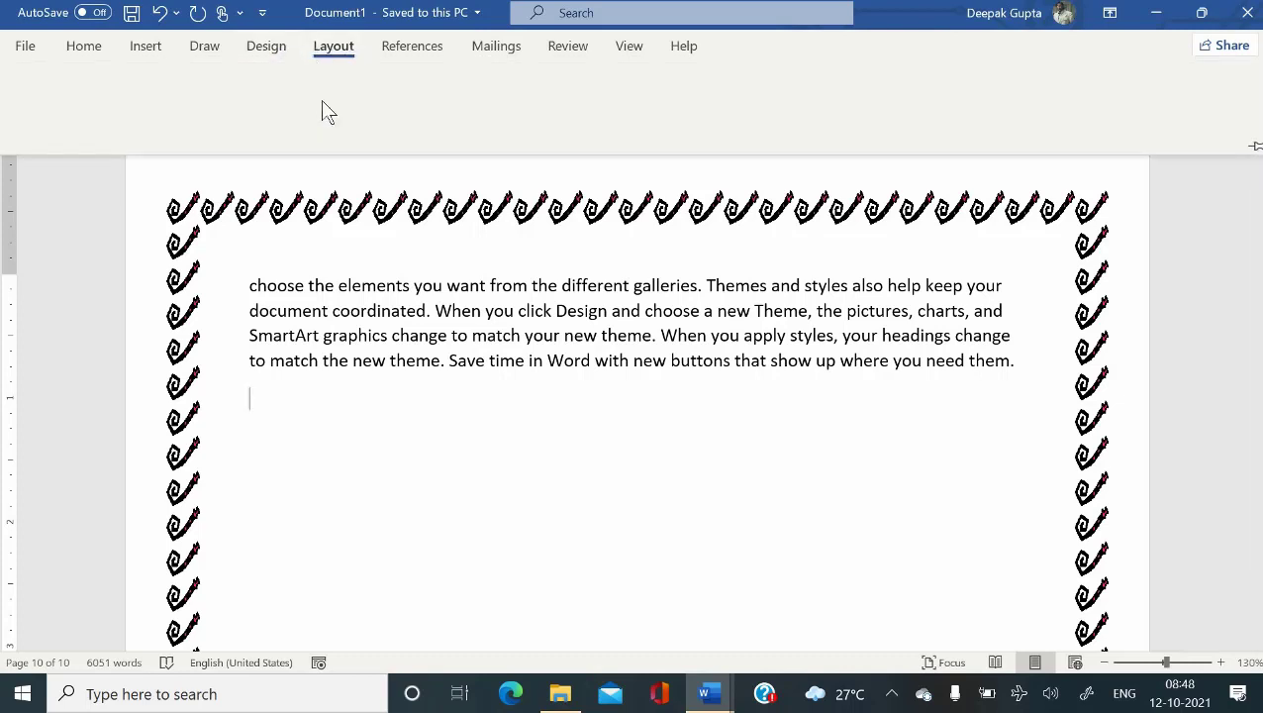
left_click(273, 81)
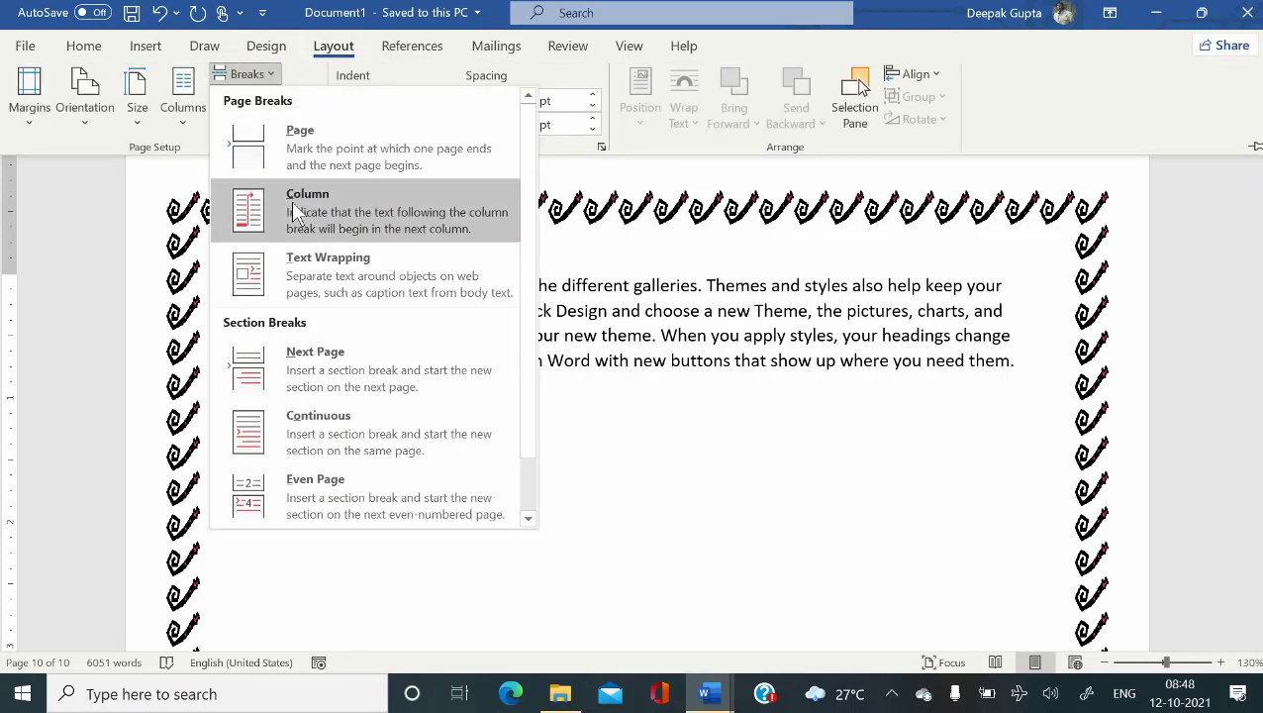
left_click(310, 361)
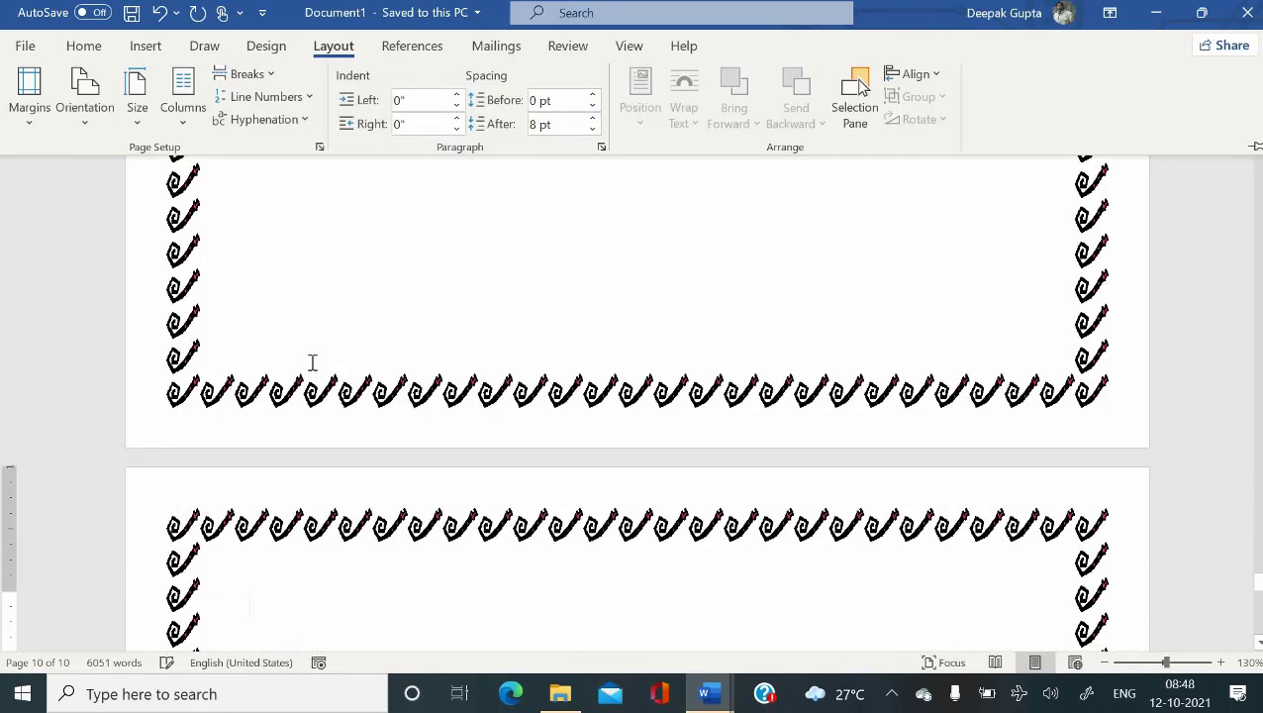
- Change the orientation of the new section on page 11 to Landscape
left_click(67, 129)
left_click(94, 210)
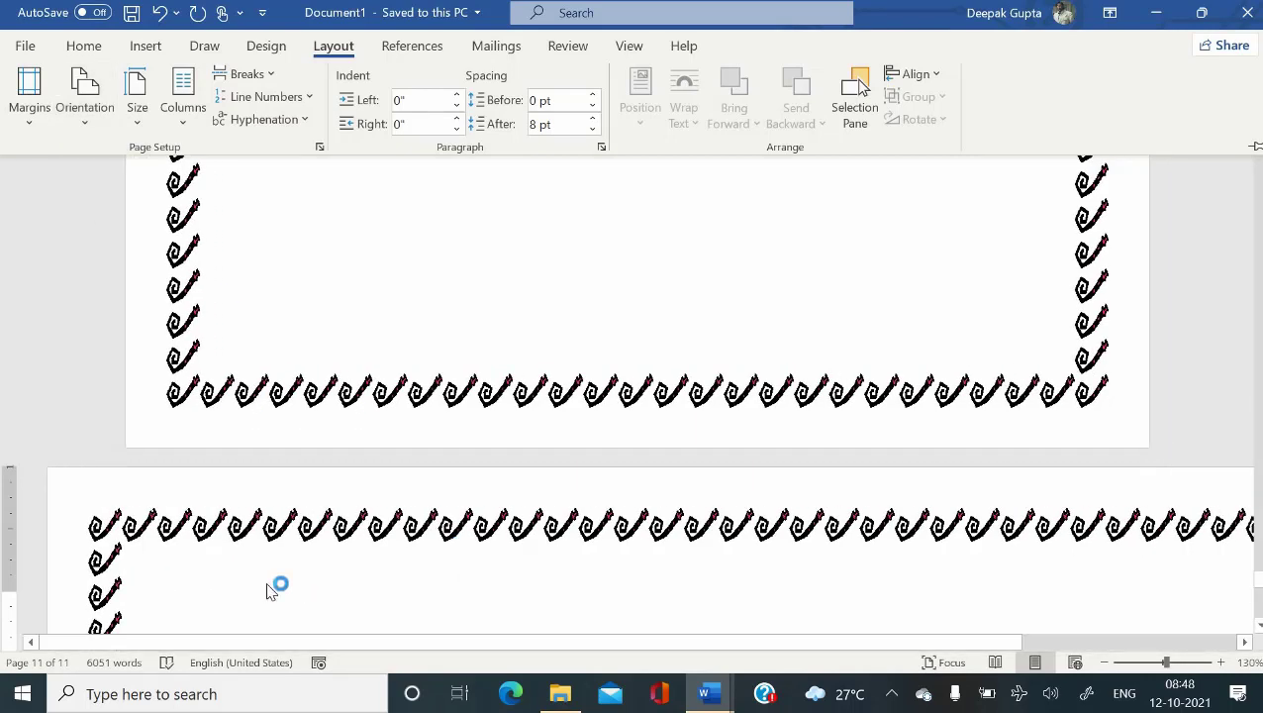
left_click(352, 582)
- Generate sample text on the landscape page with the formula =rand(10,3)
scroll(350, 582, "down", 2)
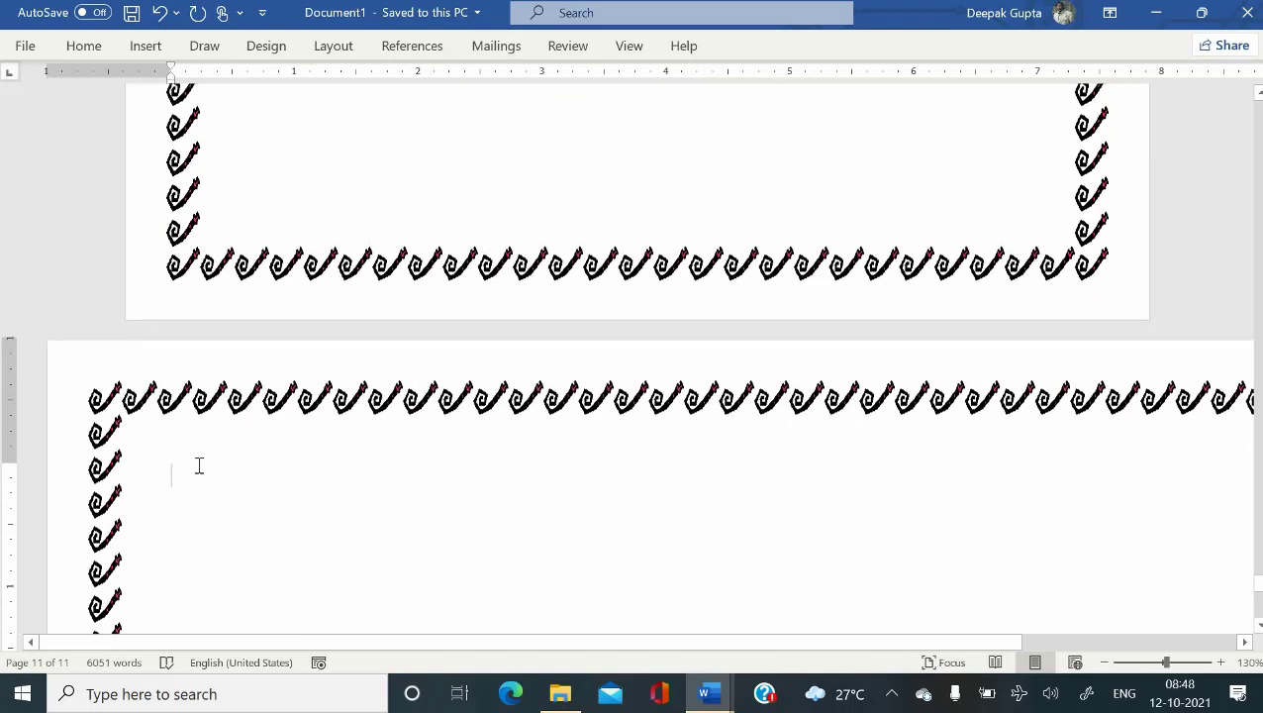
type("=")
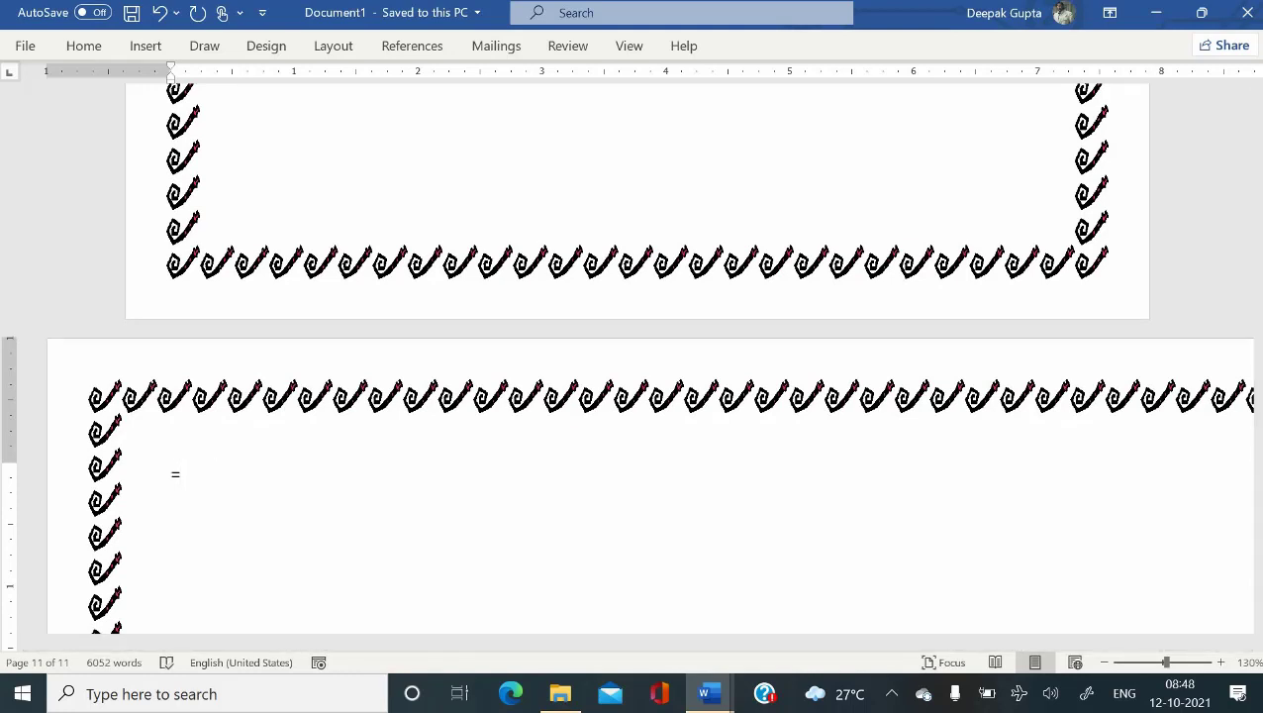
type("rand(10,3")
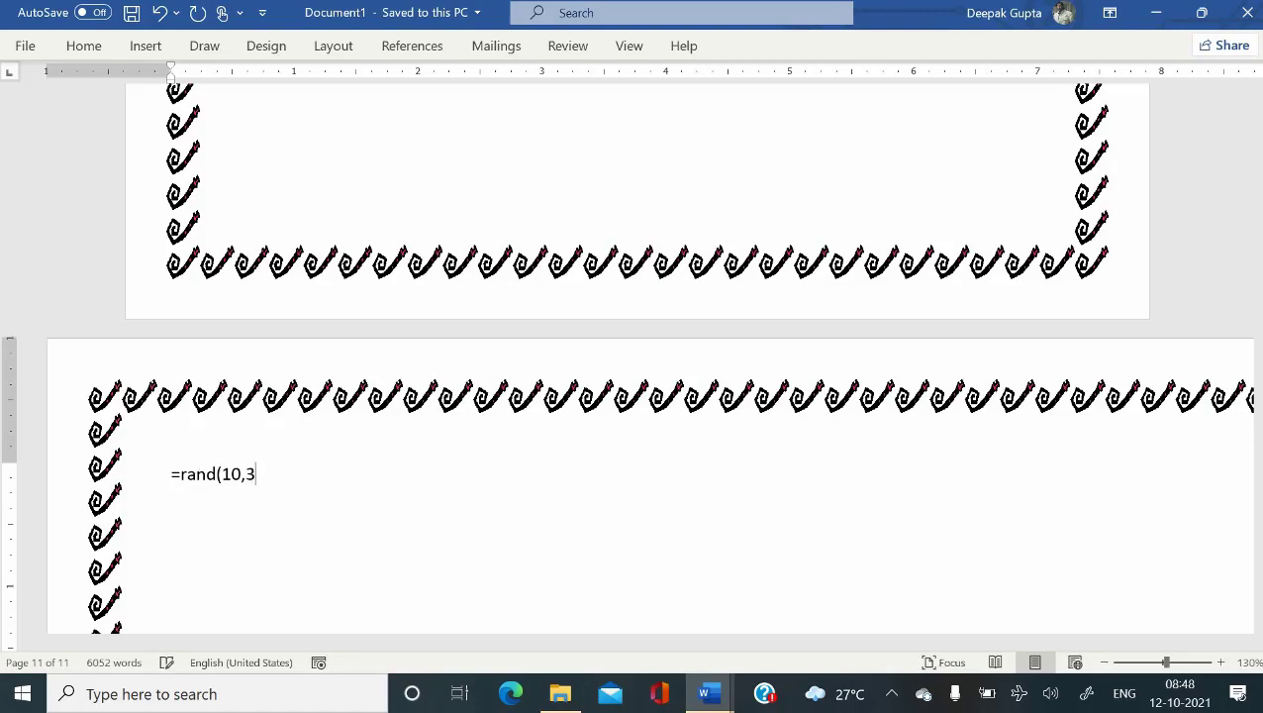
type(")")
key("Return")
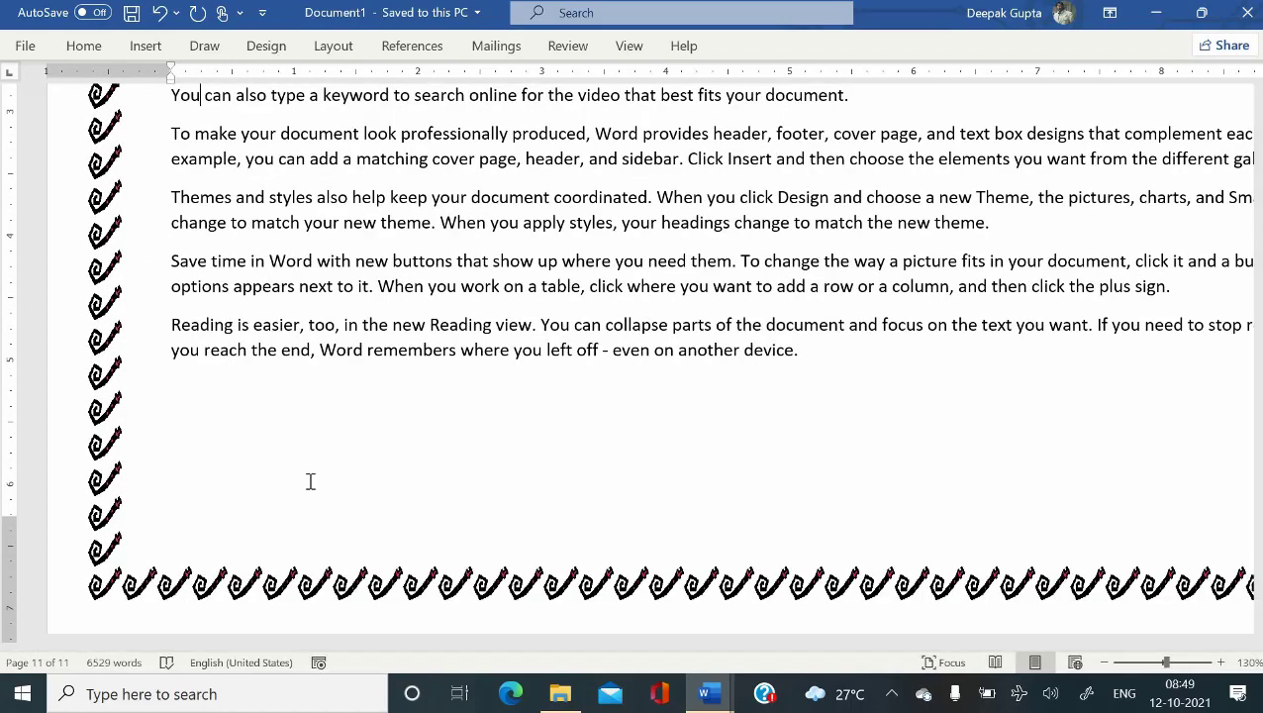
- Insert a Next Page section break below the last paragraph on the landscape page
left_click(208, 409)
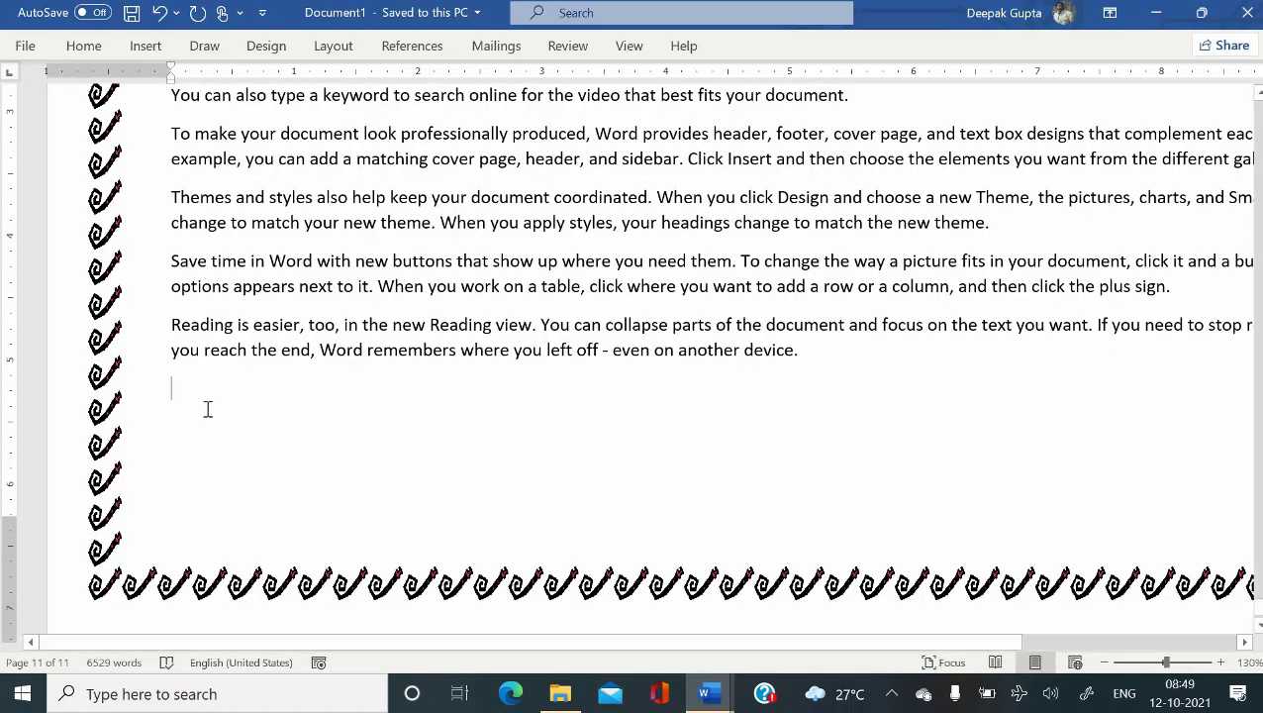
scroll(208, 409, "up", 8)
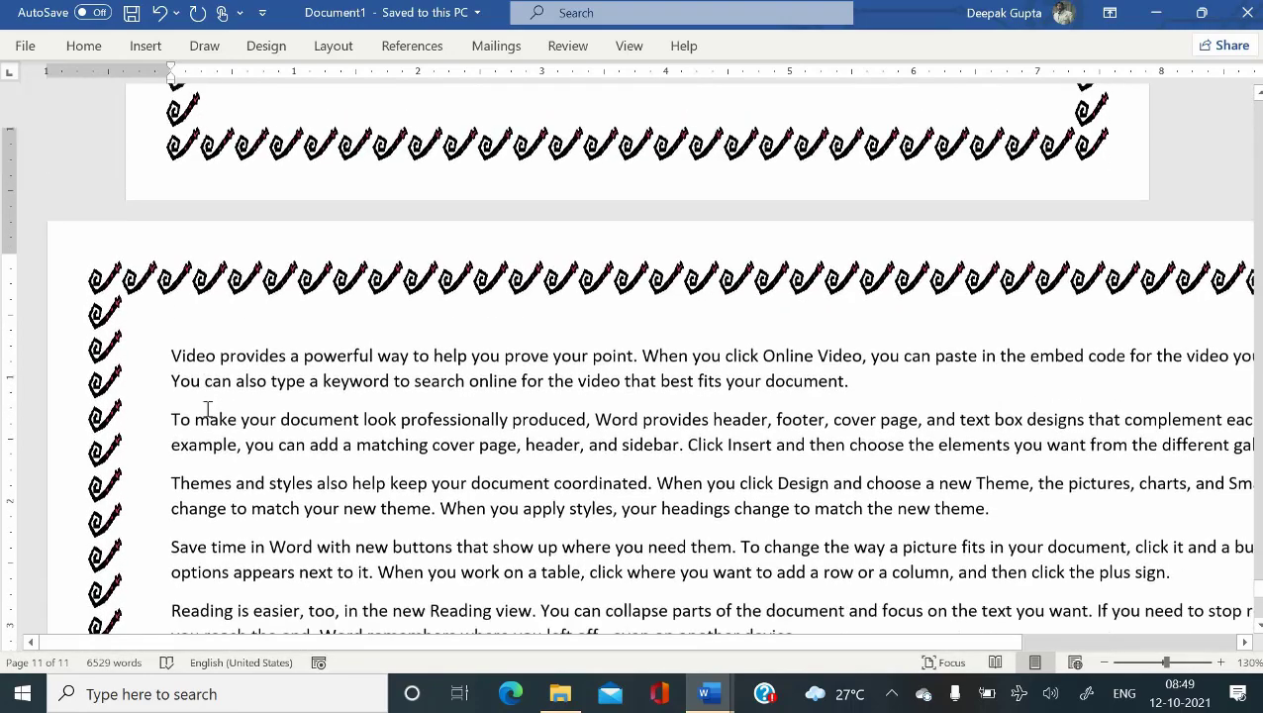
scroll(208, 409, "down", 8)
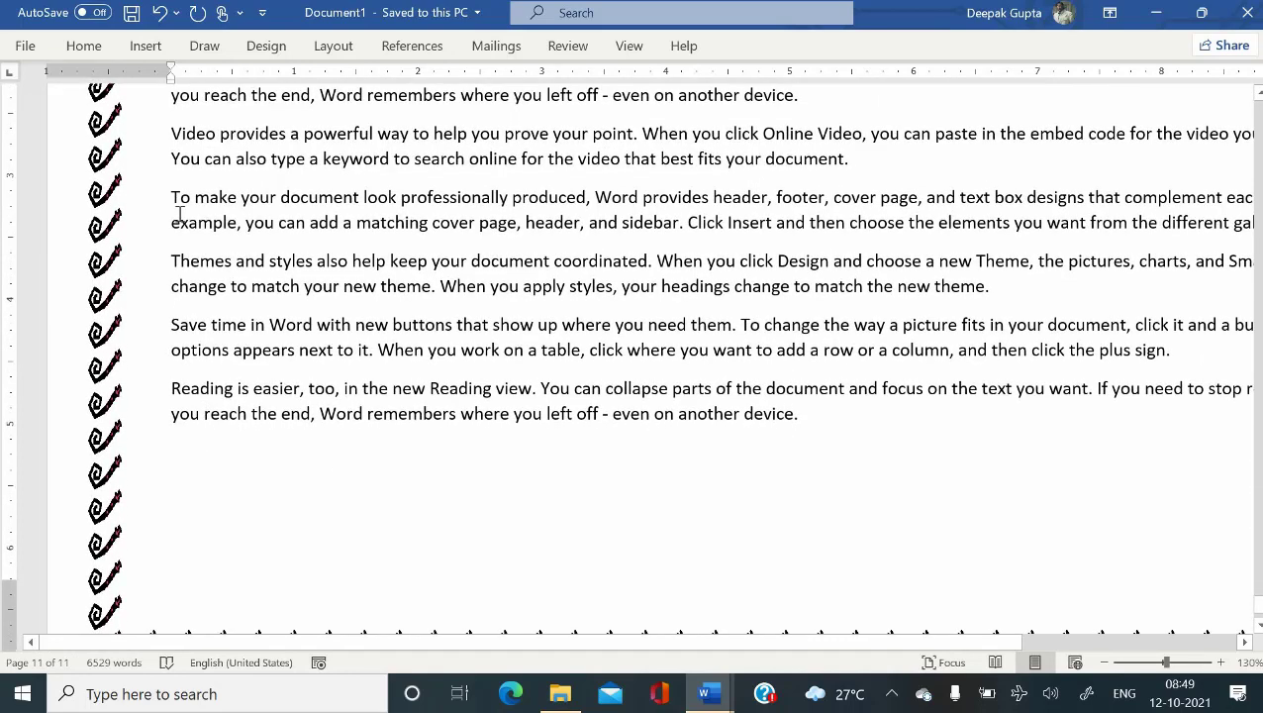
left_click(330, 57)
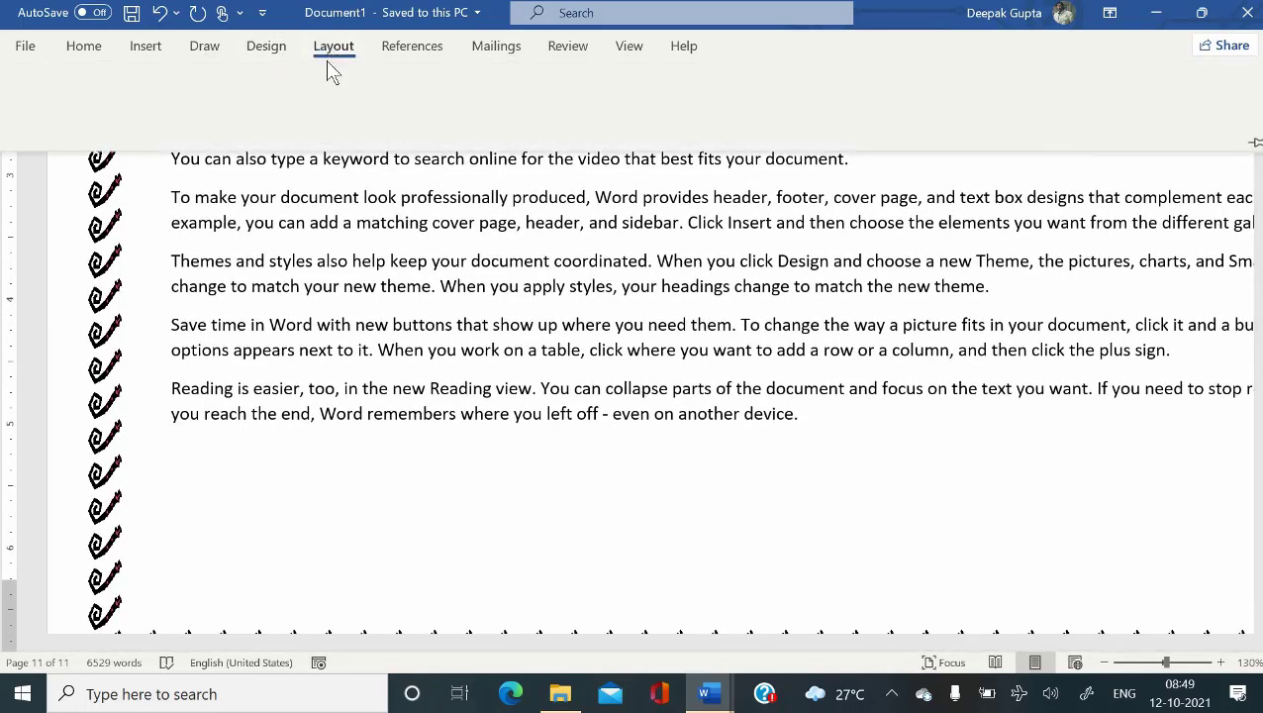
left_click(249, 78)
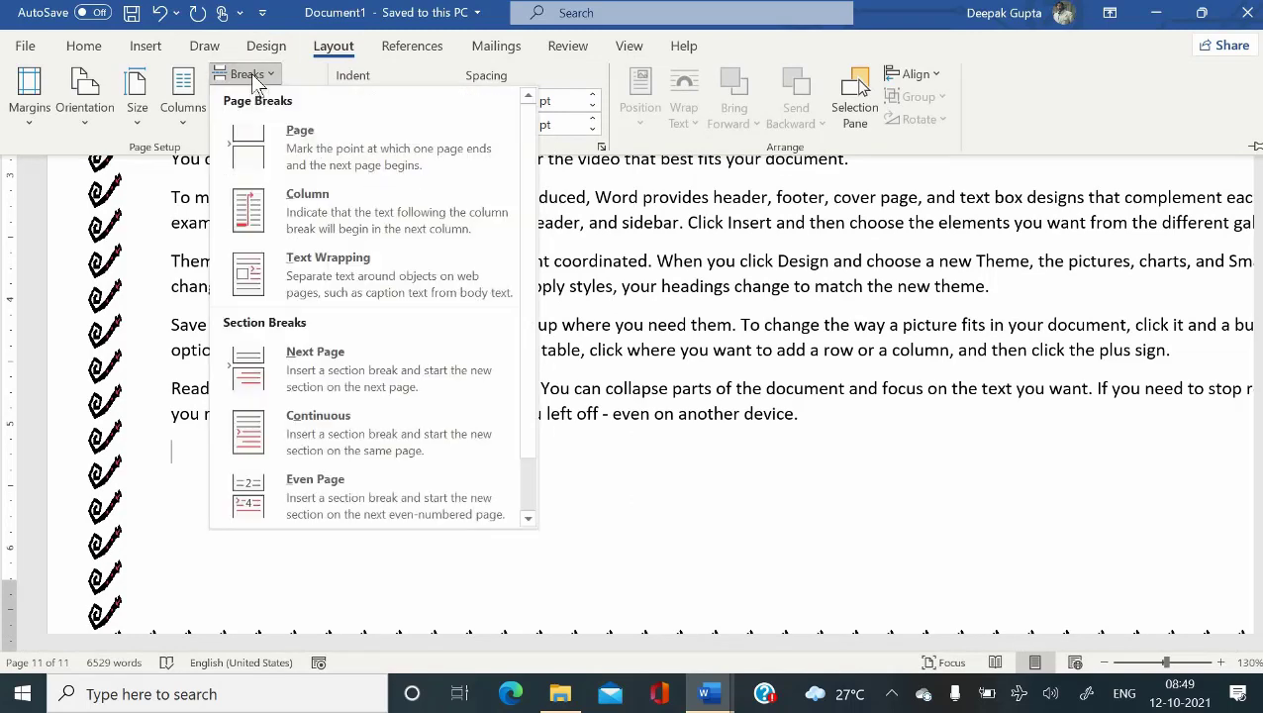
left_click(267, 362)
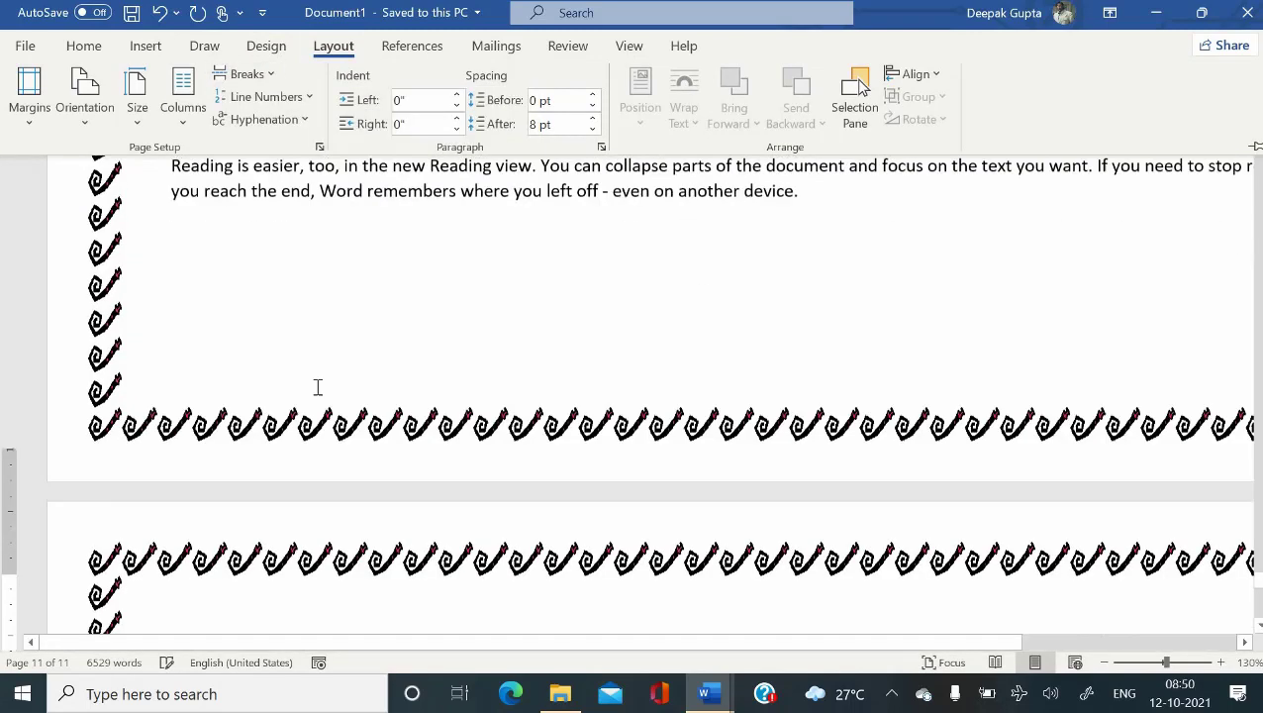
- Change the orientation of the new section on page 12 to Portrait
scroll(372, 434, "down", 5)
left_click(372, 425)
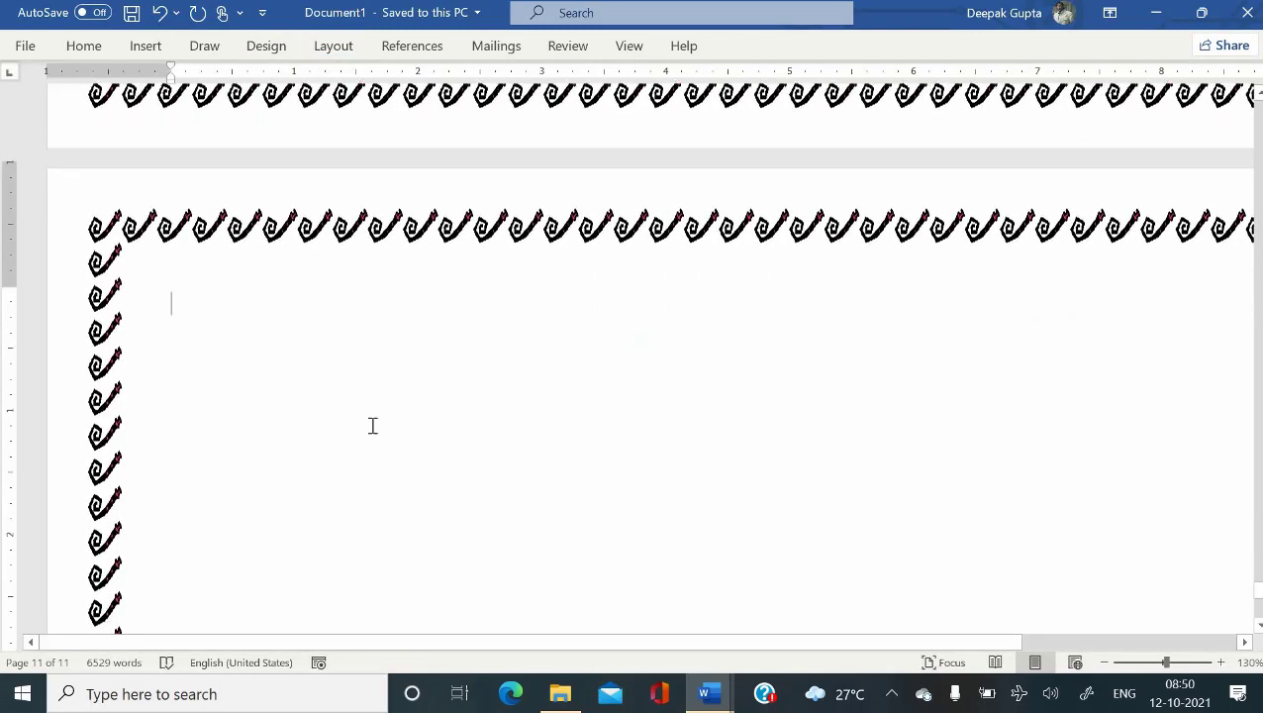
scroll(373, 426, "down", 1)
scroll(372, 426, "down", 3)
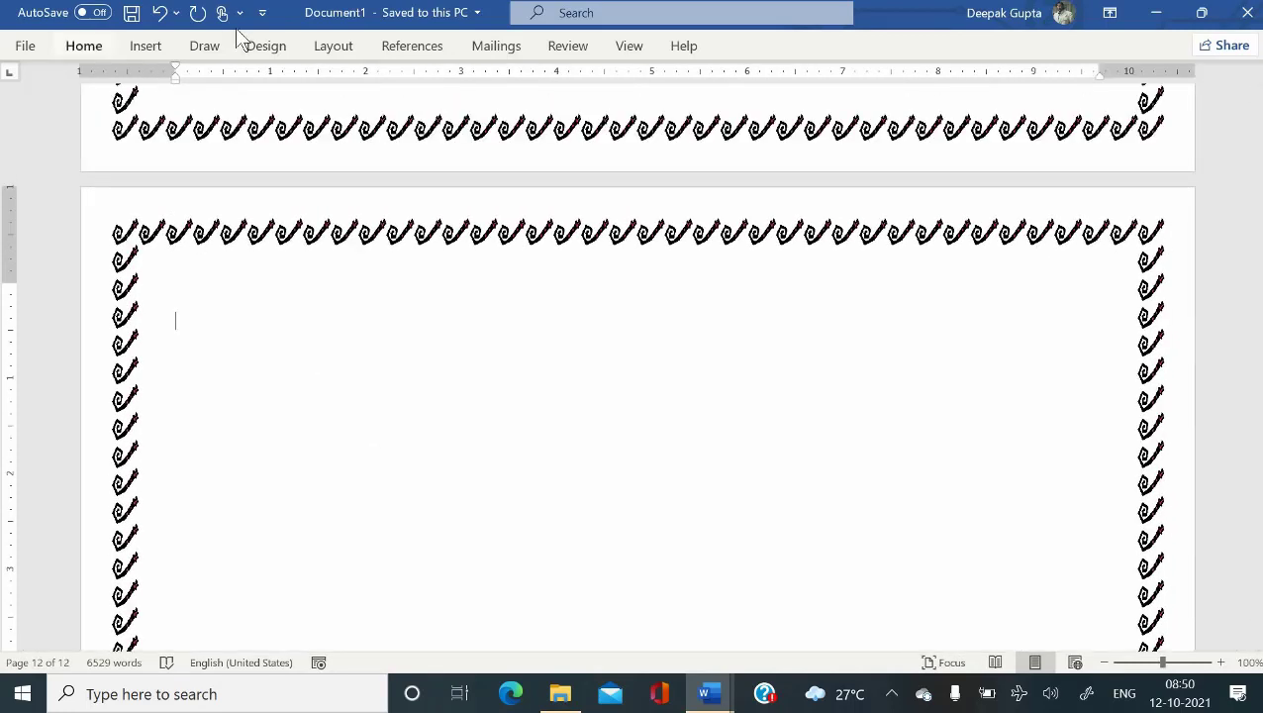
left_click(332, 45)
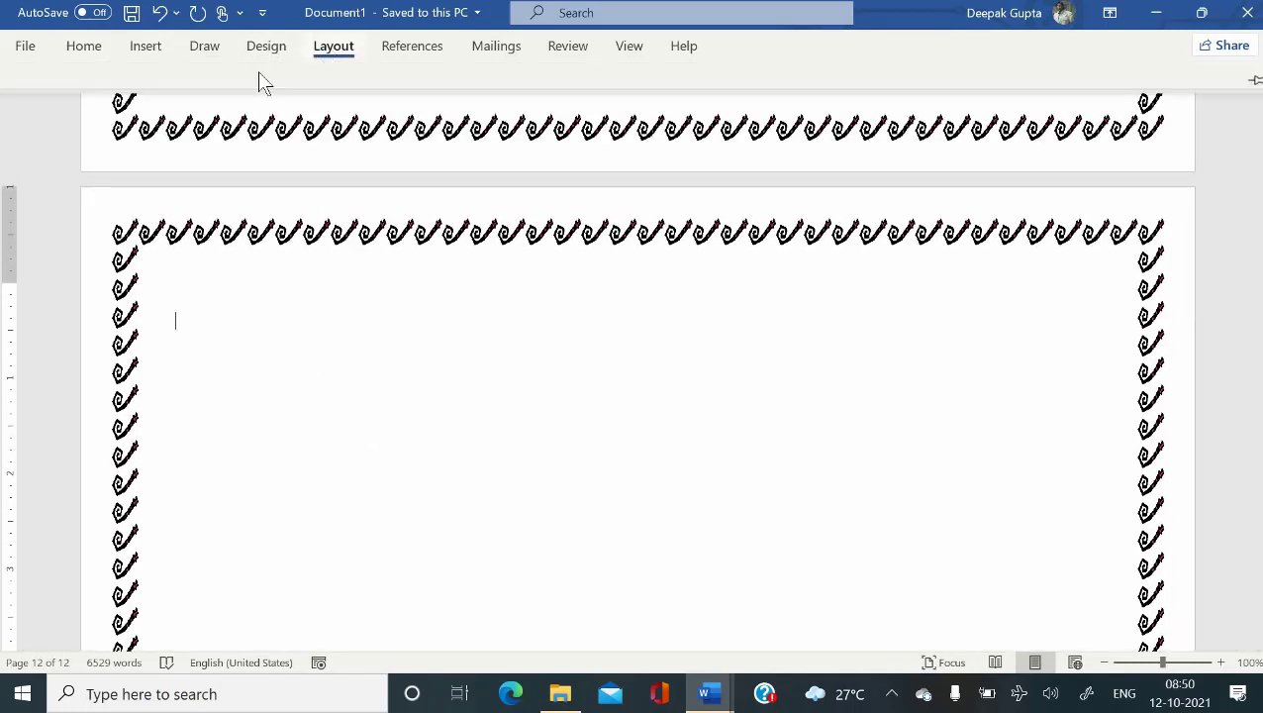
left_click(96, 116)
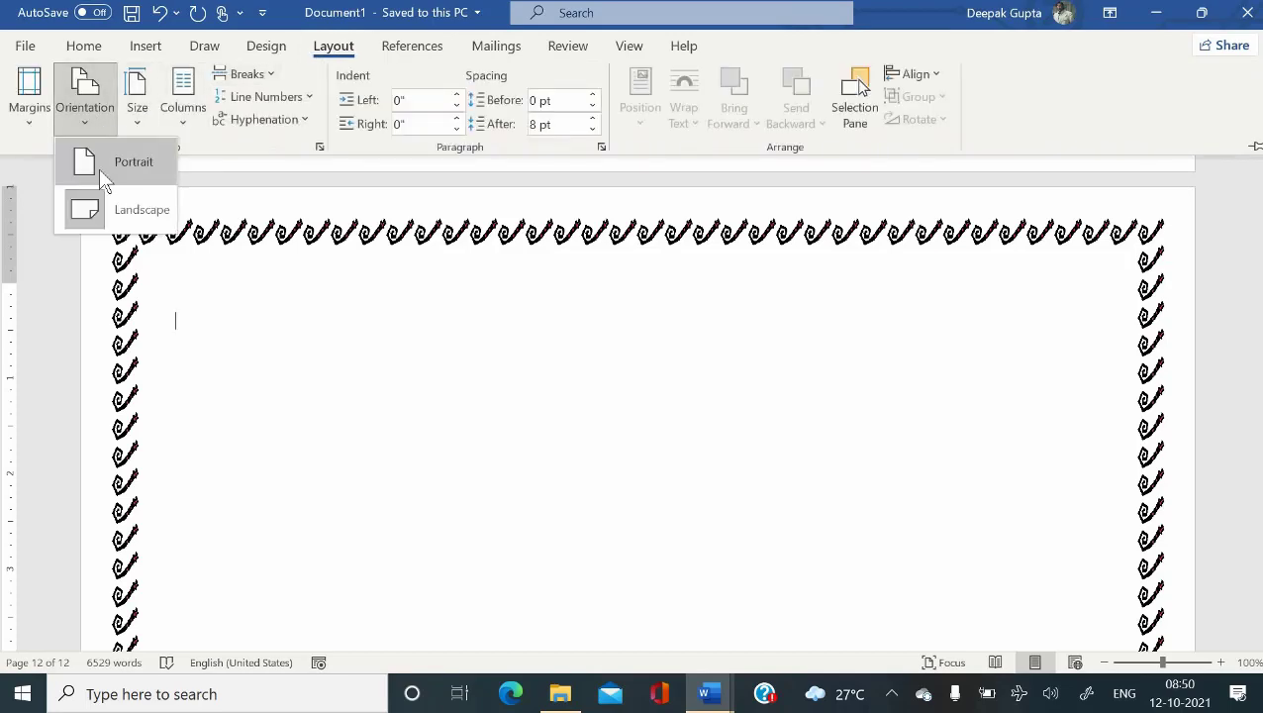
left_click(99, 169)
- Compare the page orientations of the sections on pages 10 to 12
scroll(443, 327, "up", 9)
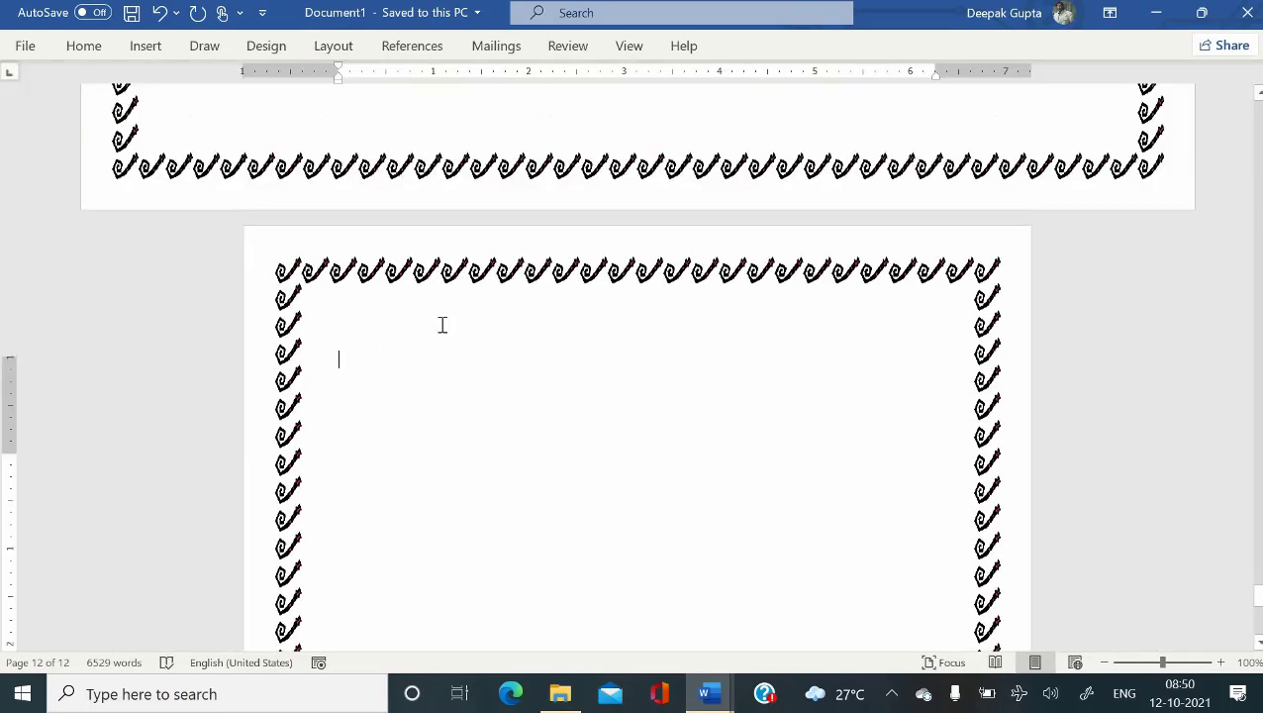
scroll(442, 327, "up", 6)
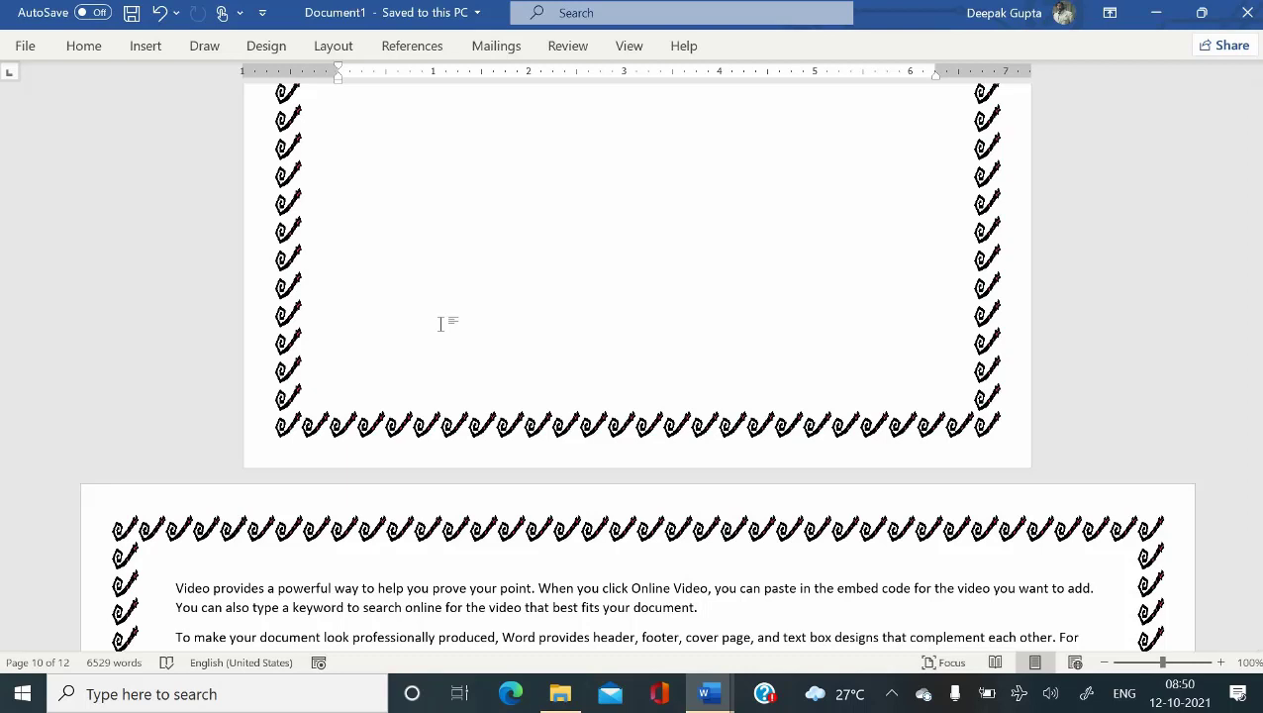
scroll(442, 324, "down", 5)
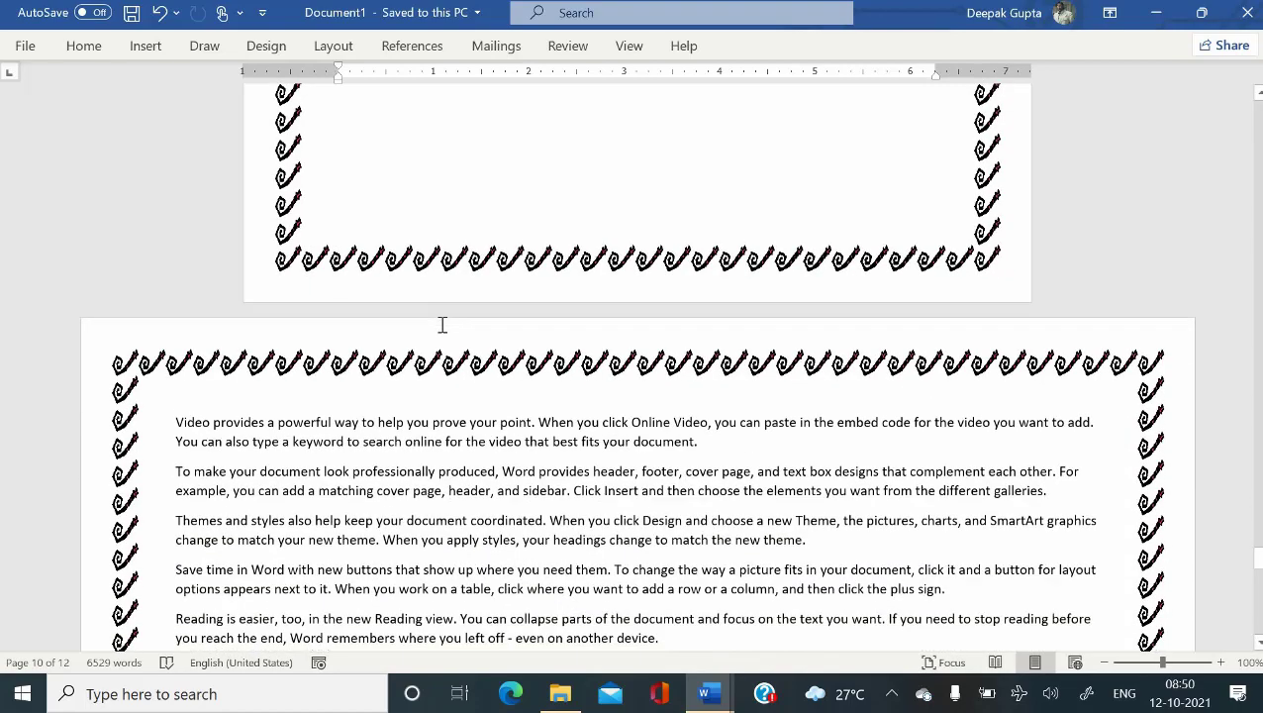
scroll(441, 323, "down", 9)
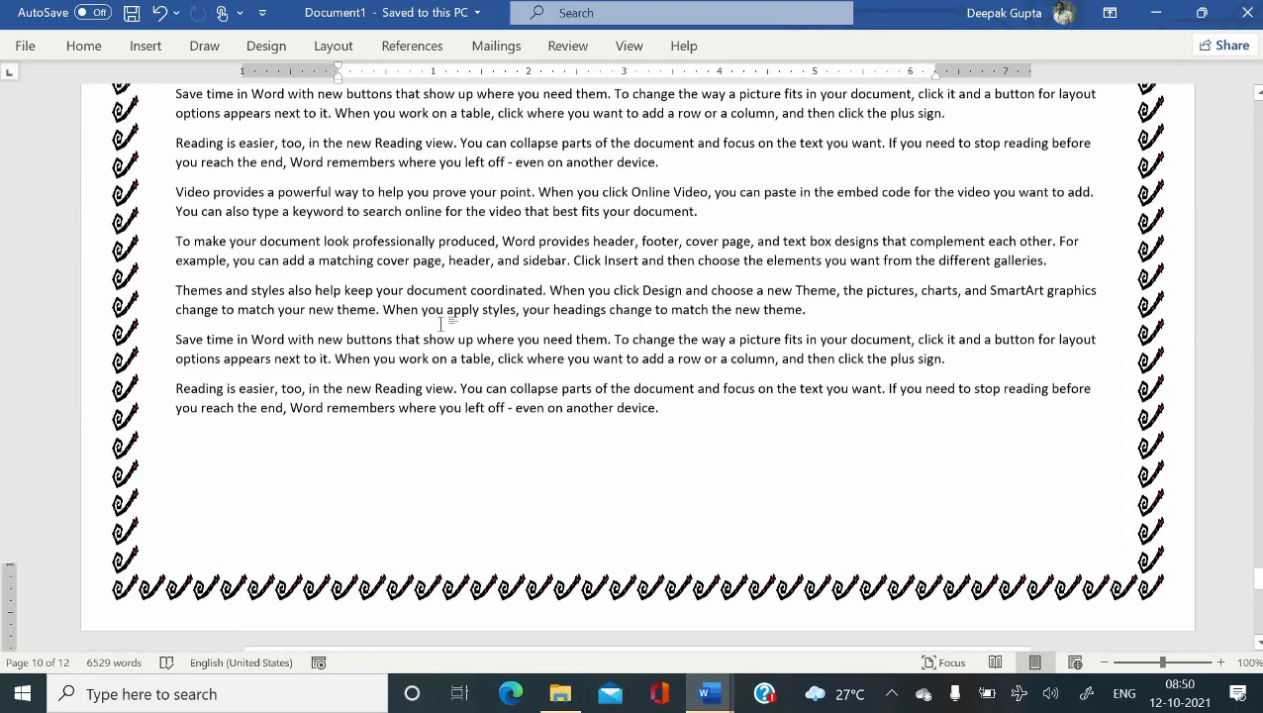
scroll(441, 324, "down", 15)
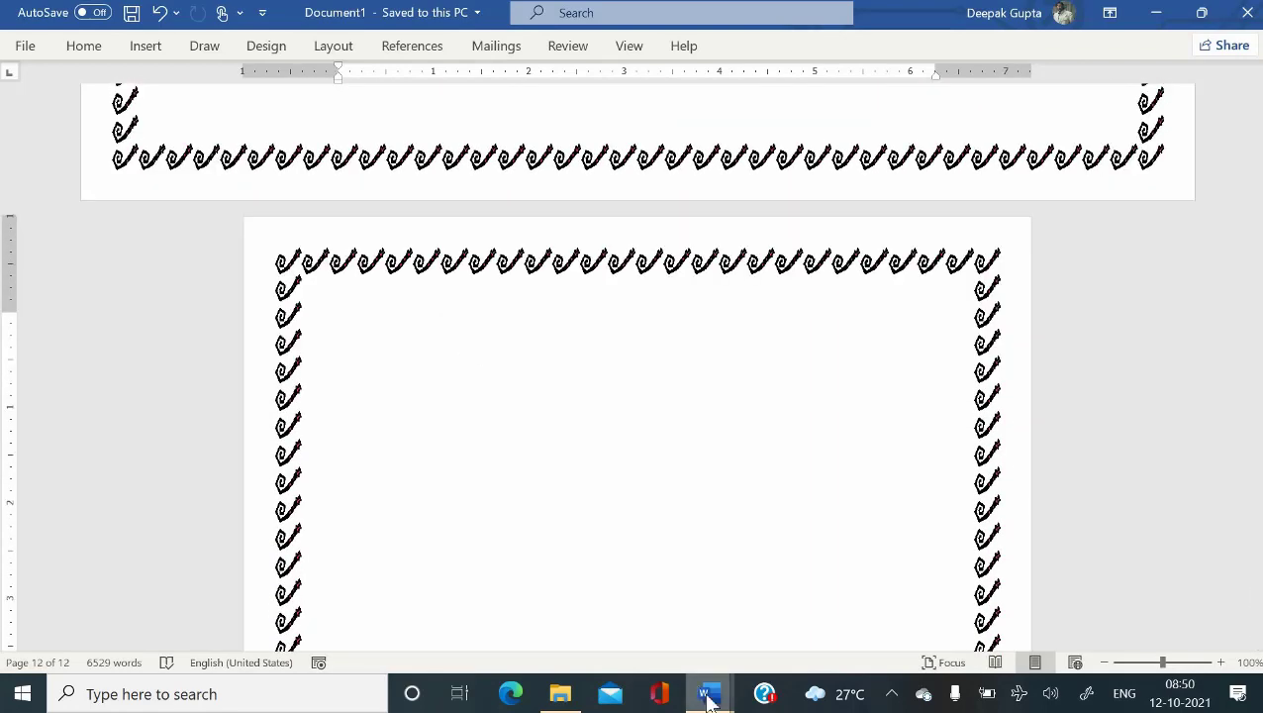
- Switch to Word theory.docx and read the notes on section breaks and on dividing, breaking and removing columns
mouse_move(709, 699)
left_click(881, 606)
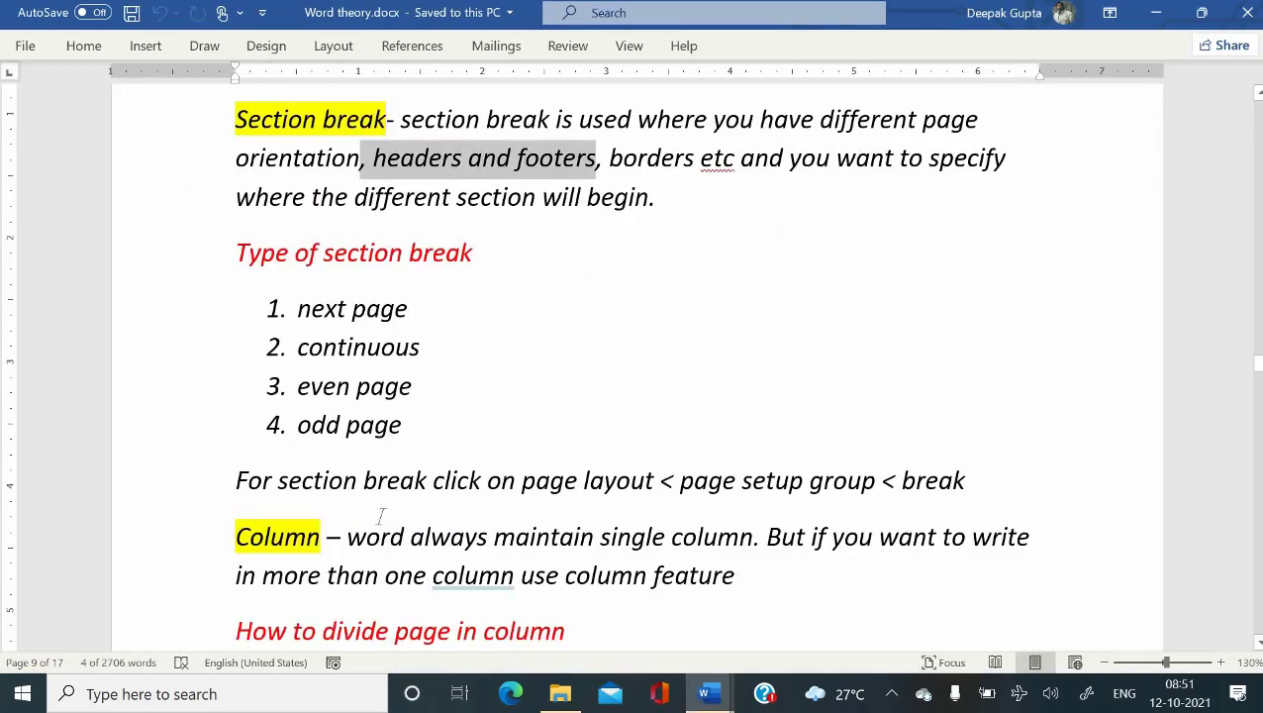
scroll(381, 515, "down", 3)
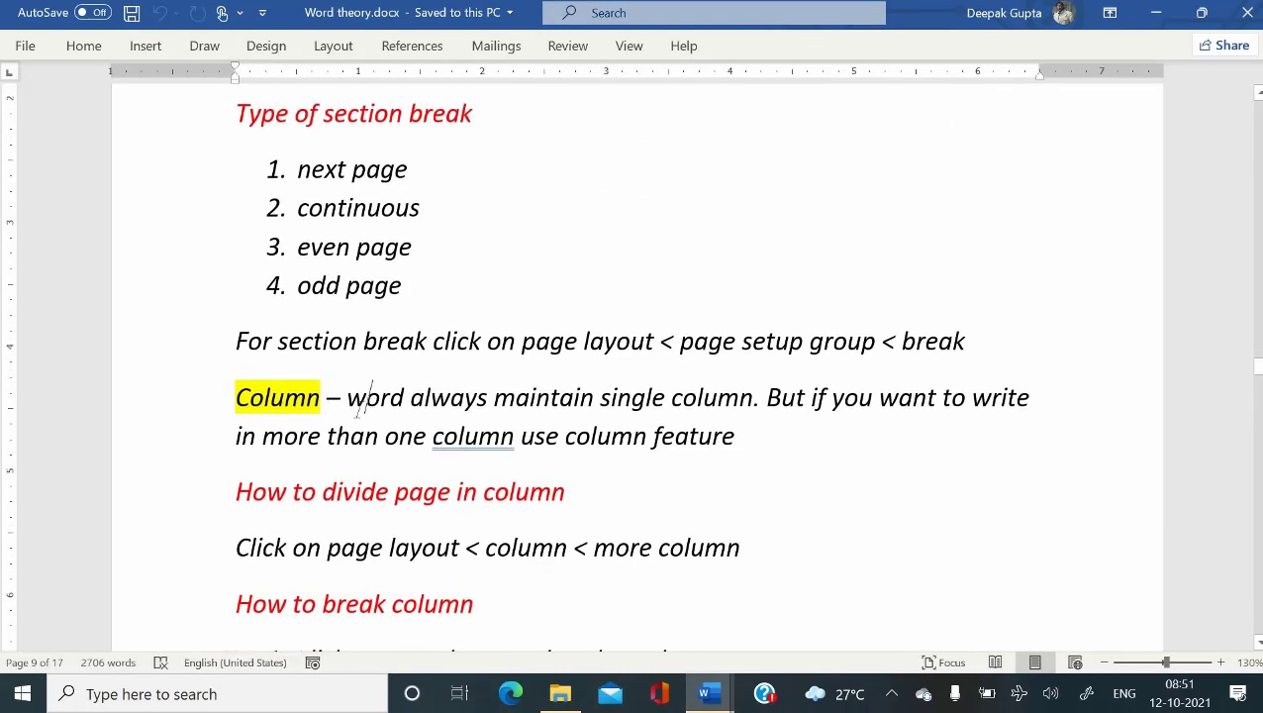
scroll(367, 401, "down", 3)
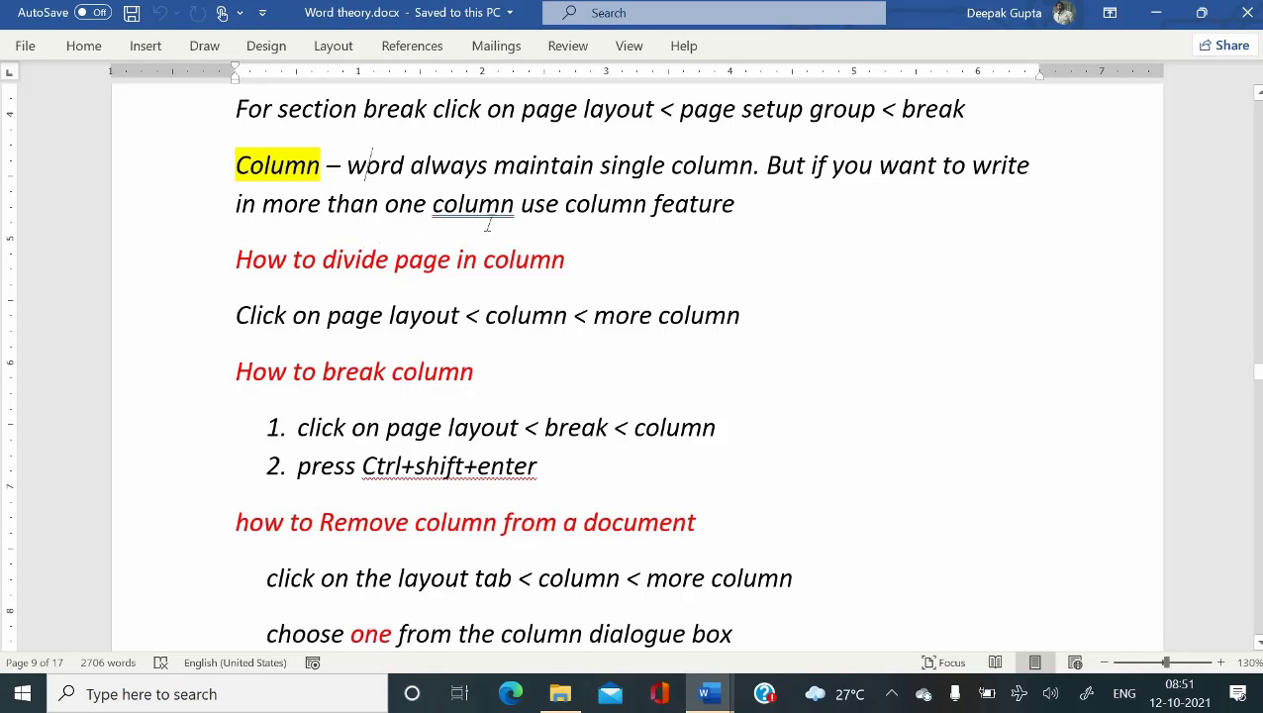
left_click(734, 210)
left_click(734, 210)
left_click(246, 262)
scroll(485, 489, "down", 4)
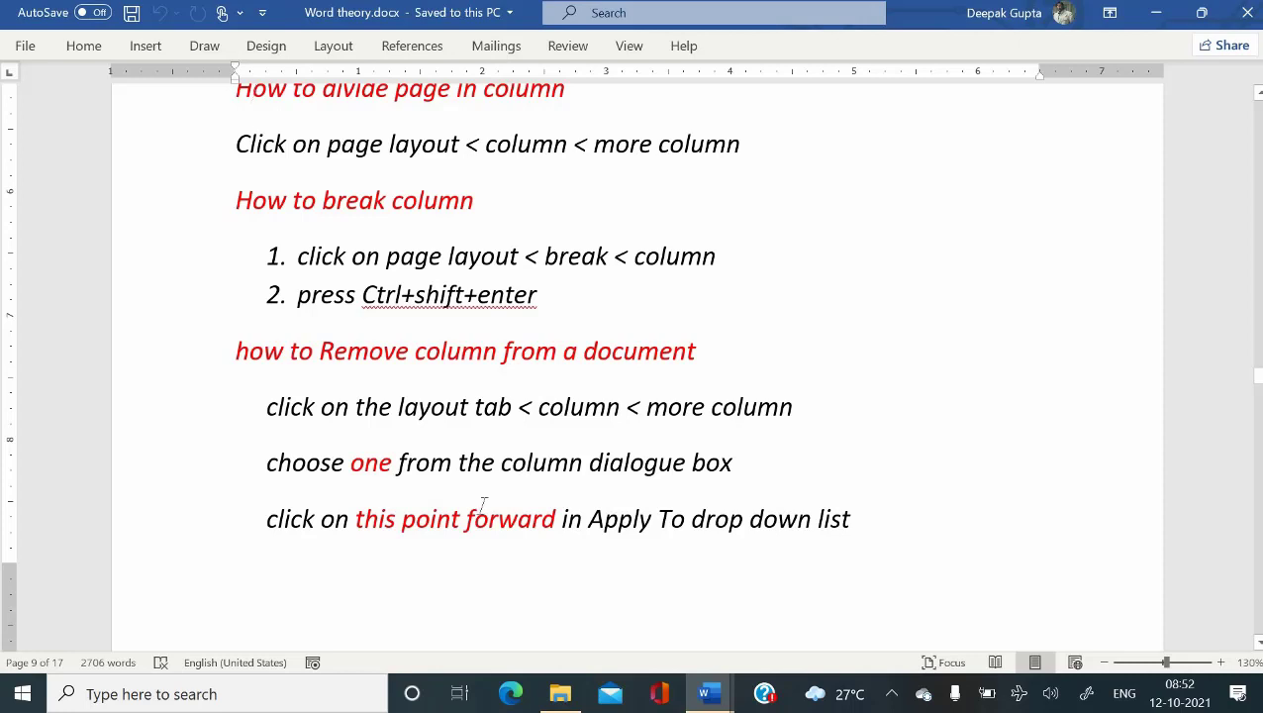
scroll(484, 506, "up", 1)
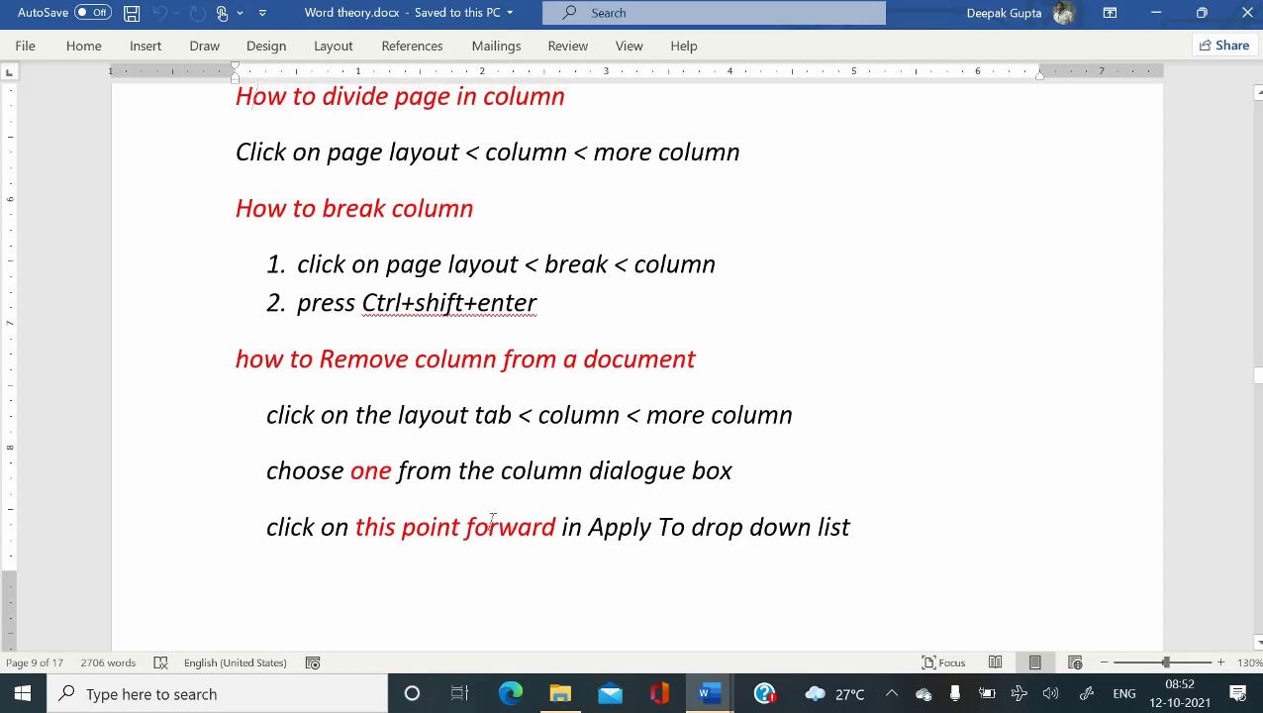
- Create a new blank document and fill it with sample paragraphs generated by =rand()
key("ctrl+n")
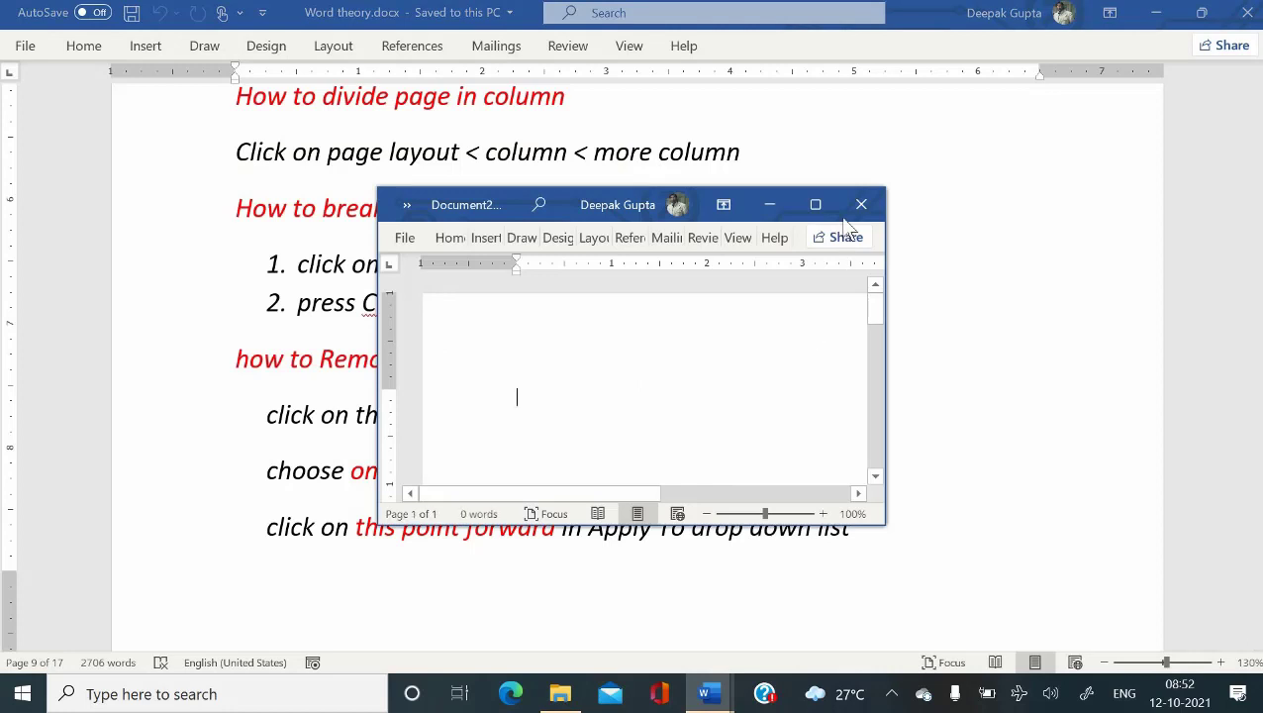
left_click(816, 204)
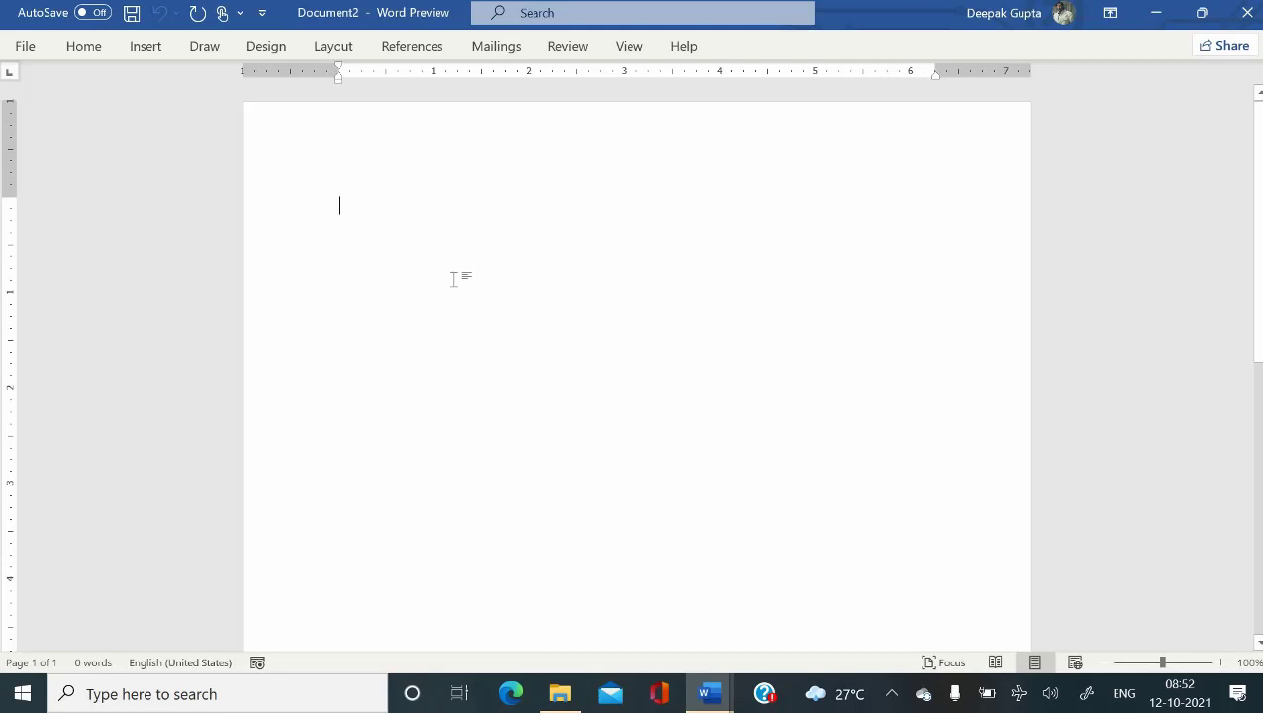
type("=ran")
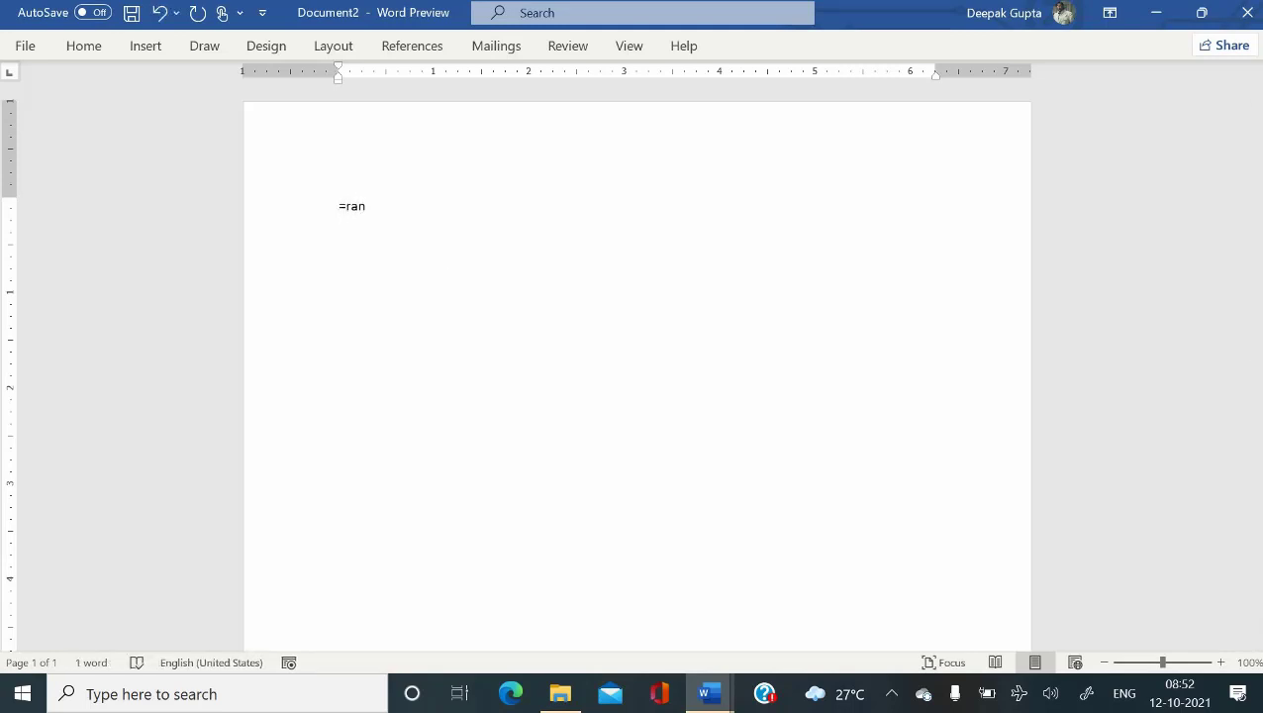
type("d()")
key("Return")
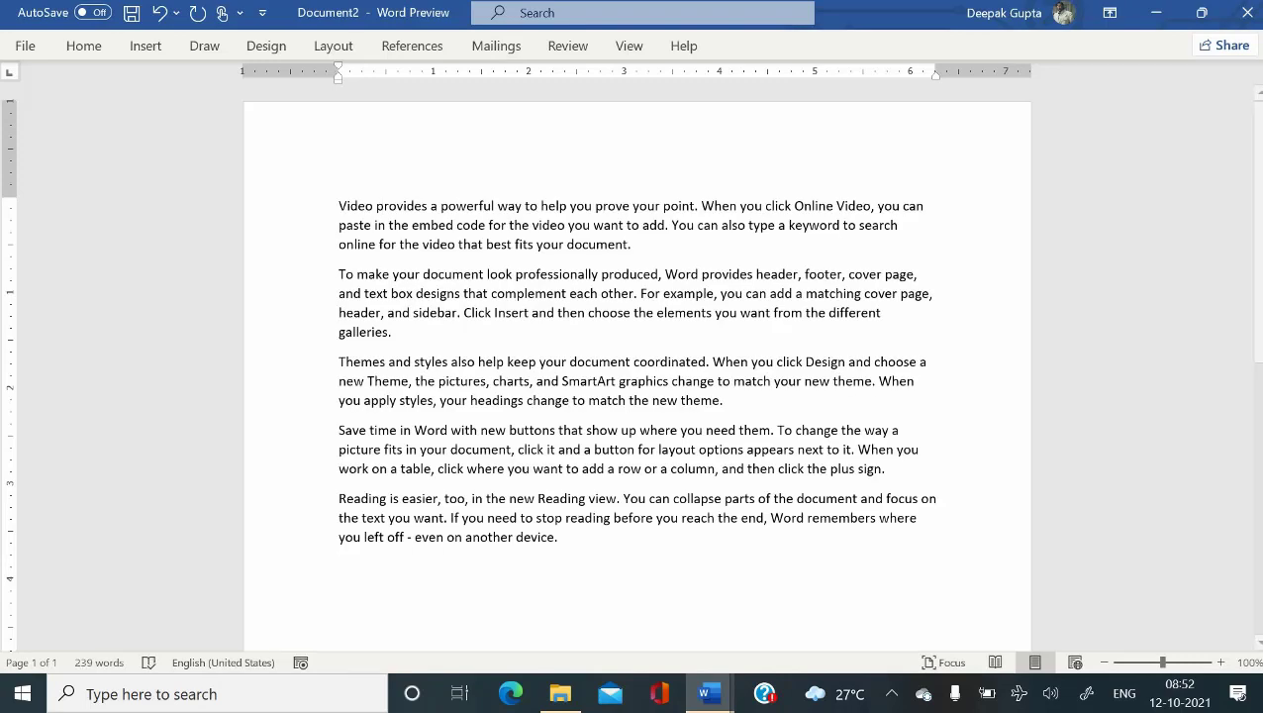
left_click(332, 46)
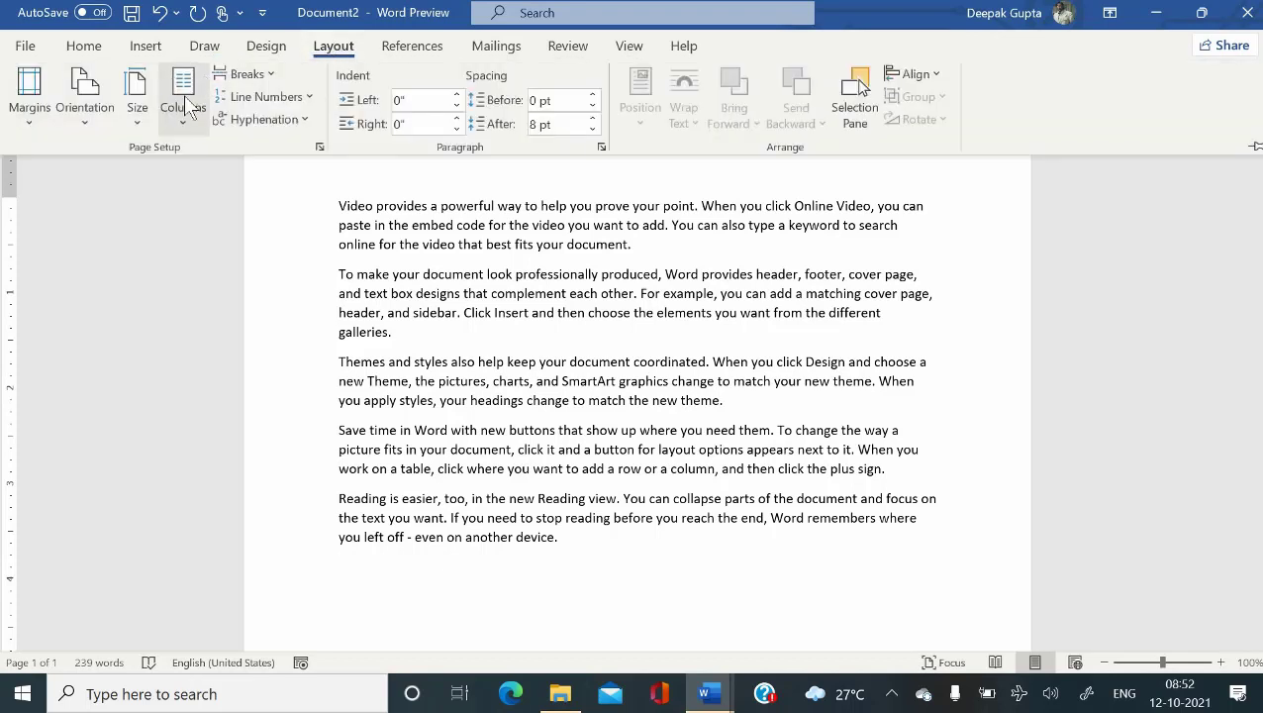
left_click(184, 109)
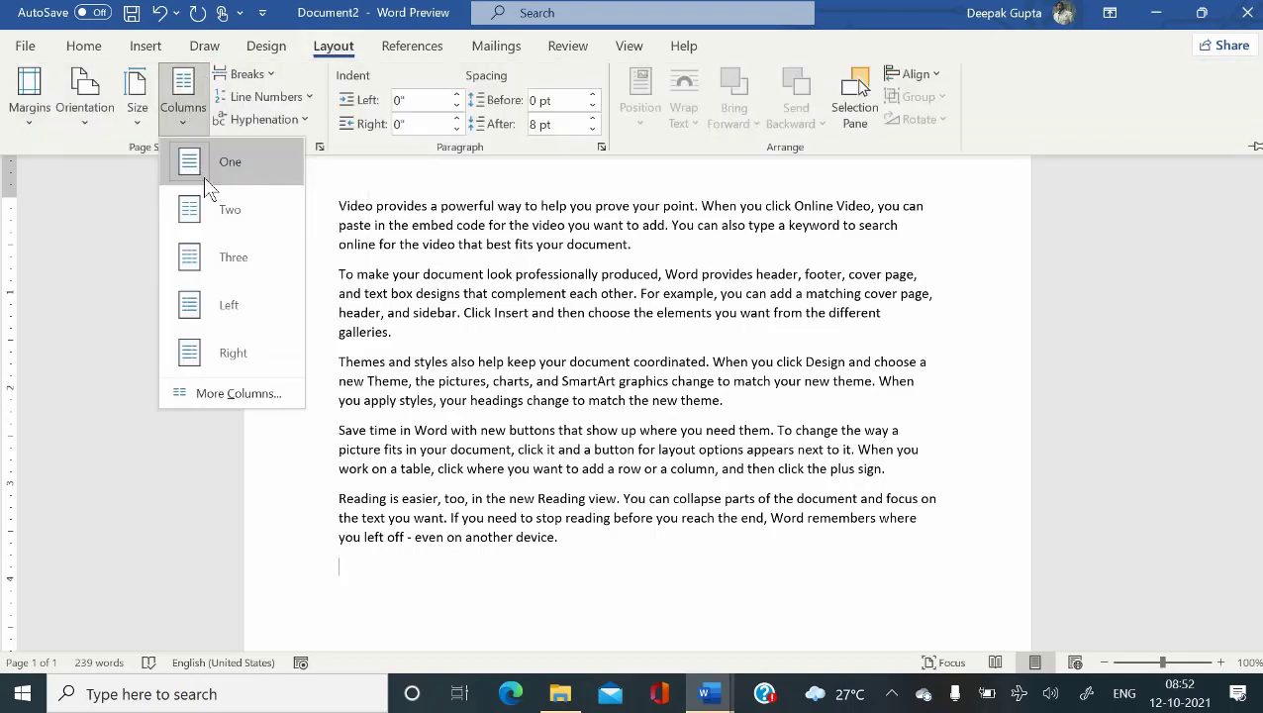
left_click(236, 406)
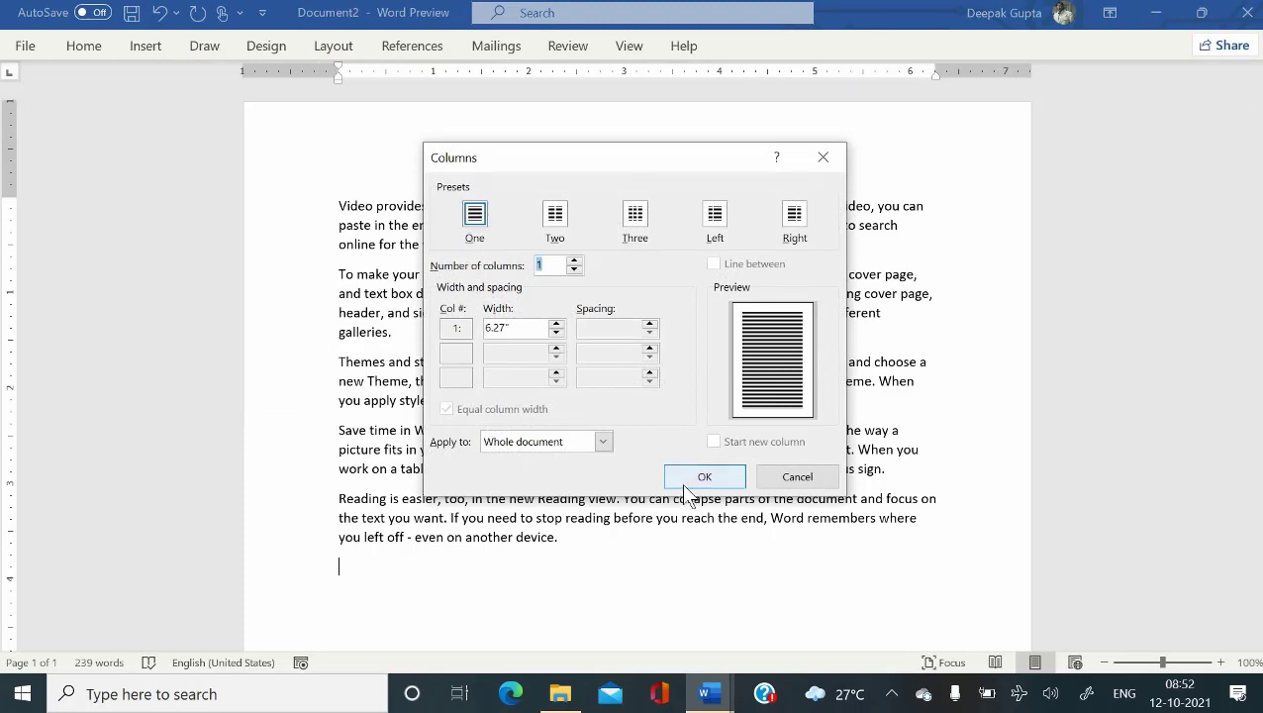
left_click(792, 476)
scroll(578, 487, "down", 3)
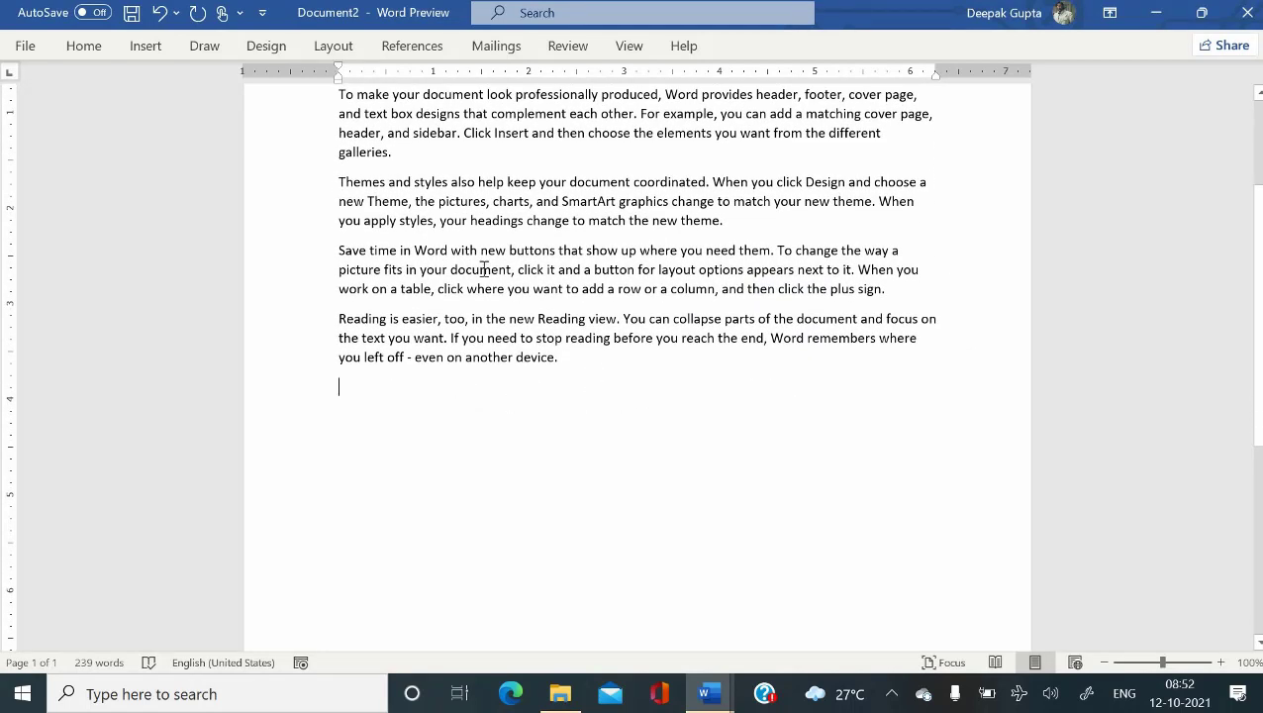
- Format the whole document in three equal-width columns using the Three preset of the Columns settings
left_click(323, 46)
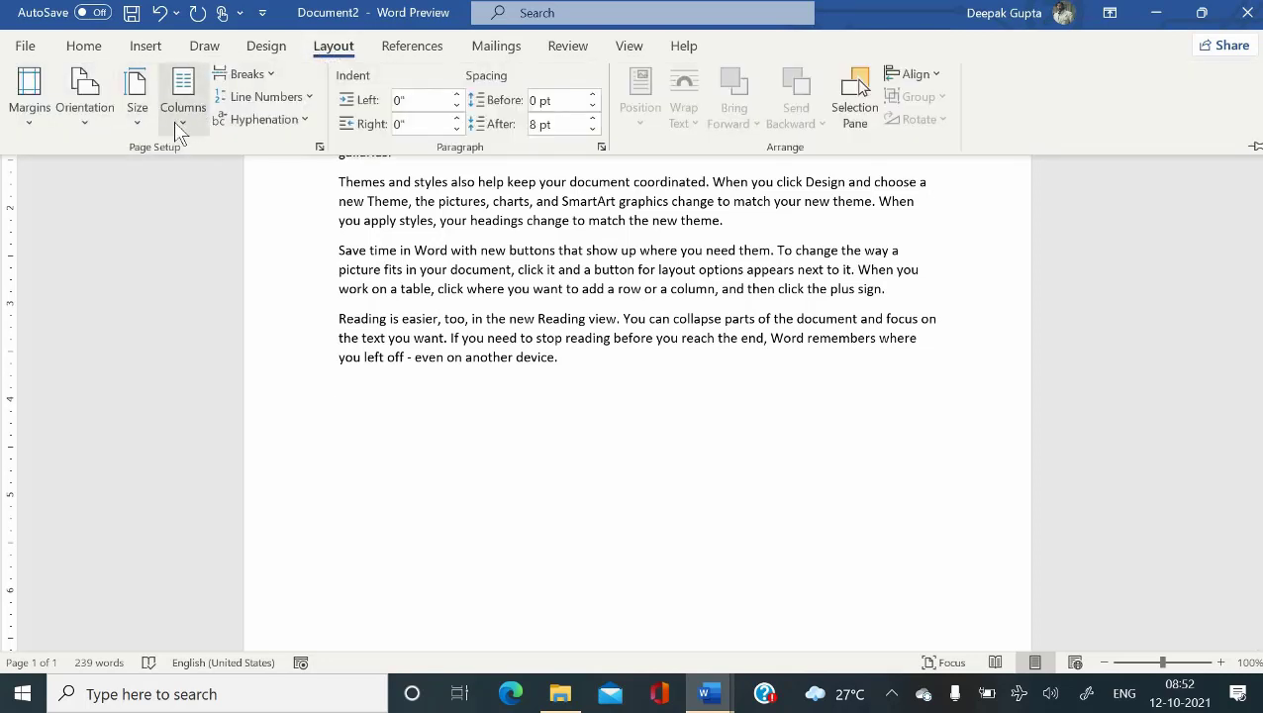
left_click(176, 129)
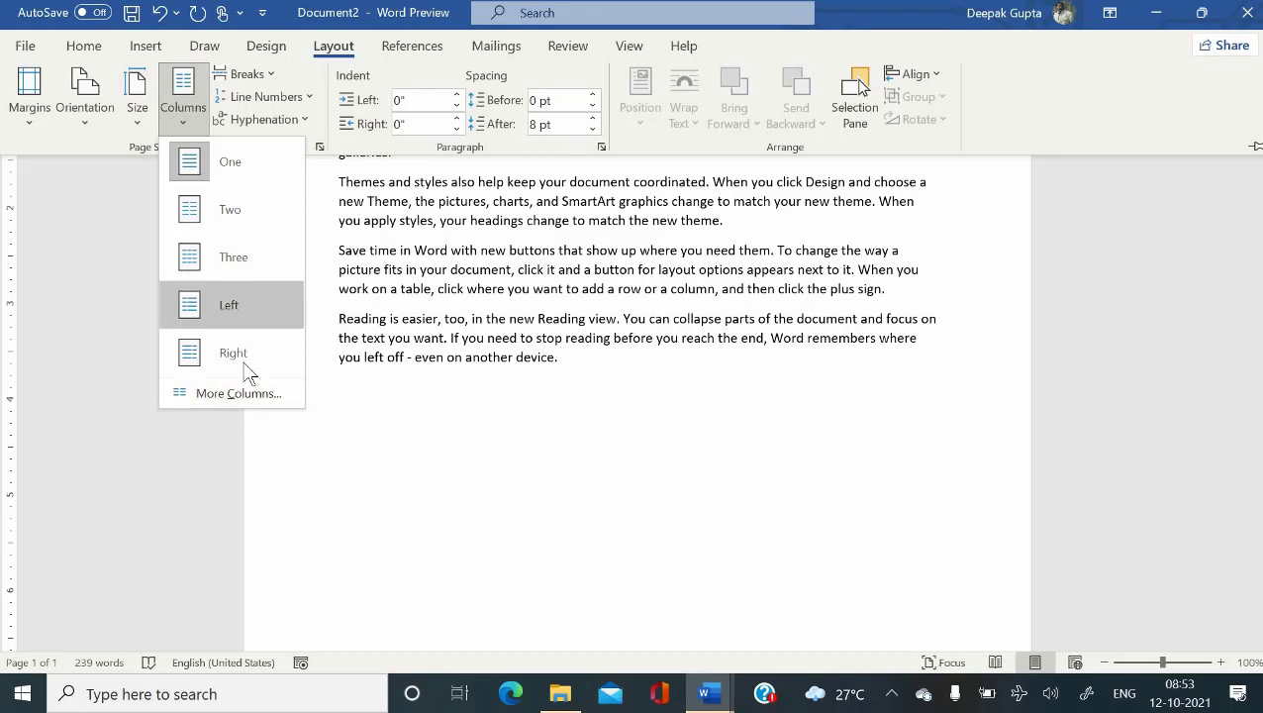
left_click(243, 393)
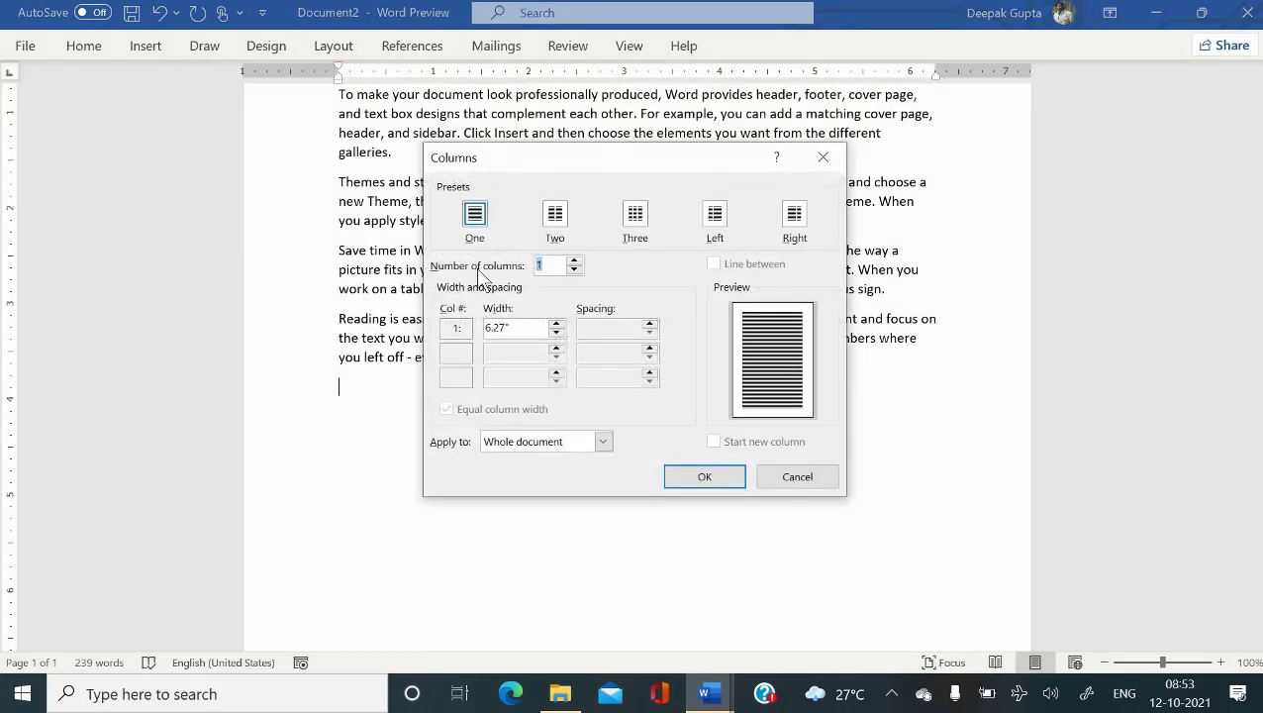
left_click(637, 217)
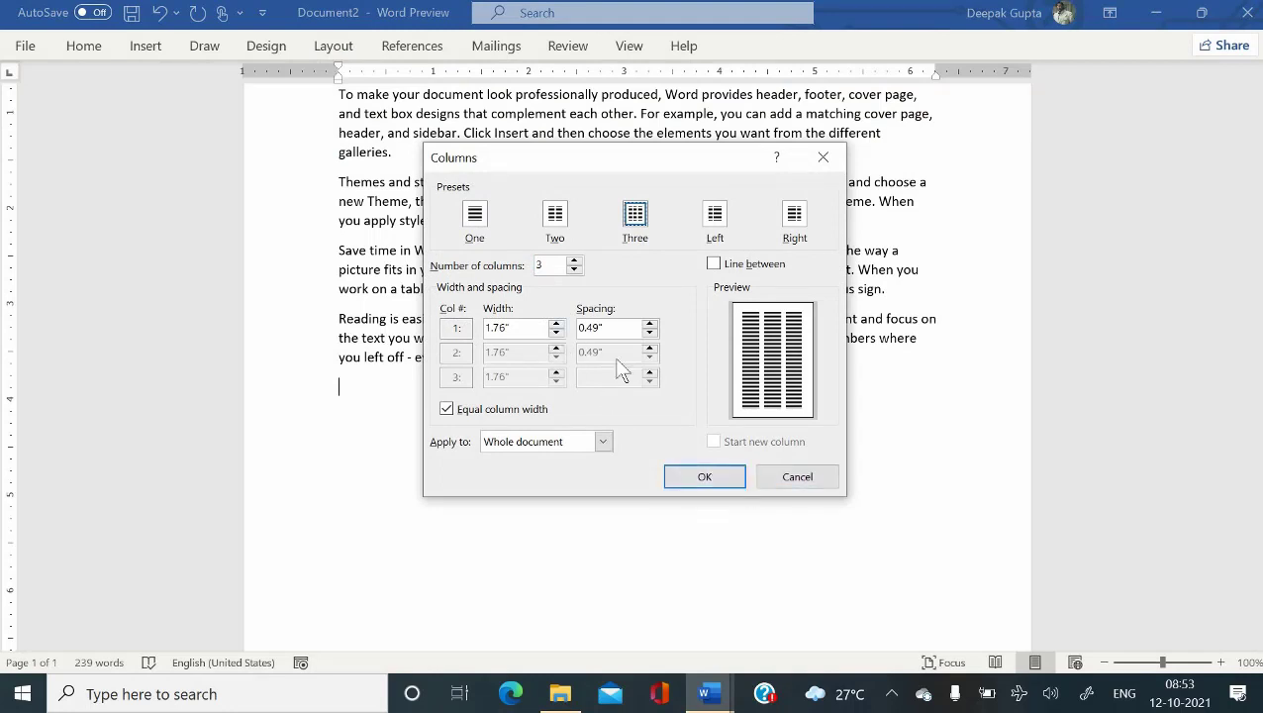
left_click(694, 479)
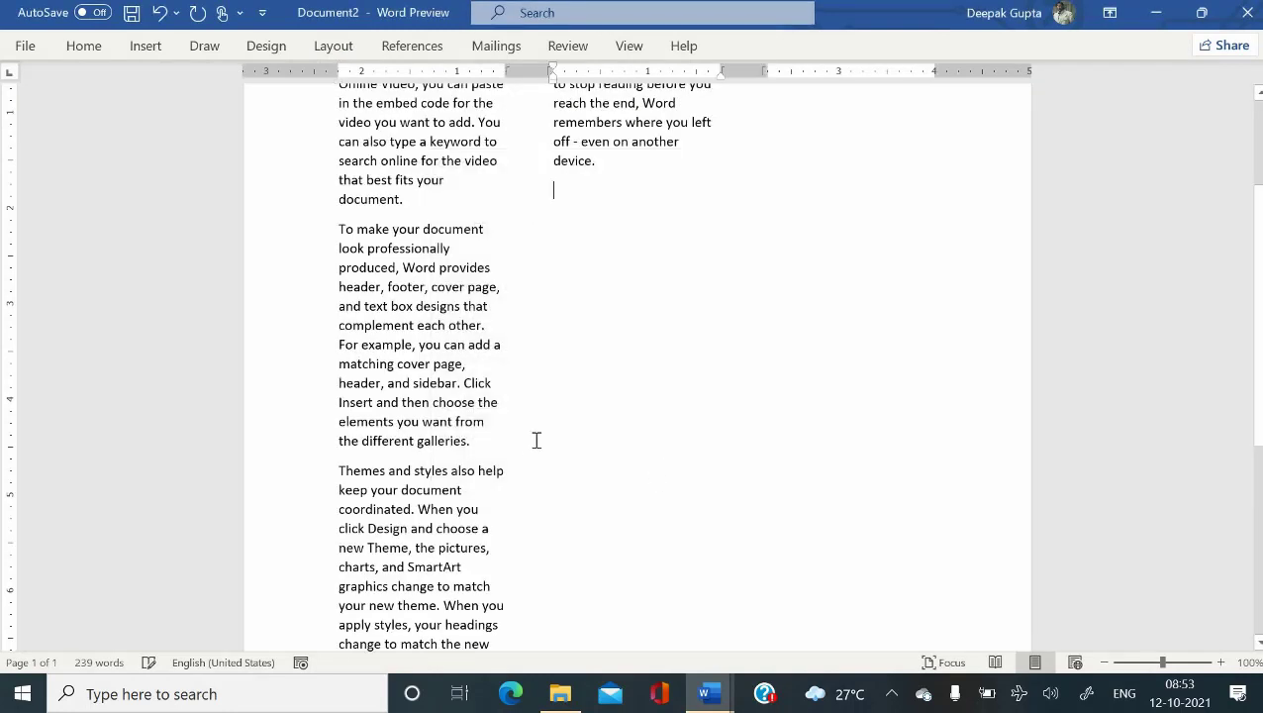
- Review the text flow across the columns and undo the three-column layout of the whole document
scroll(648, 441, "up", 3)
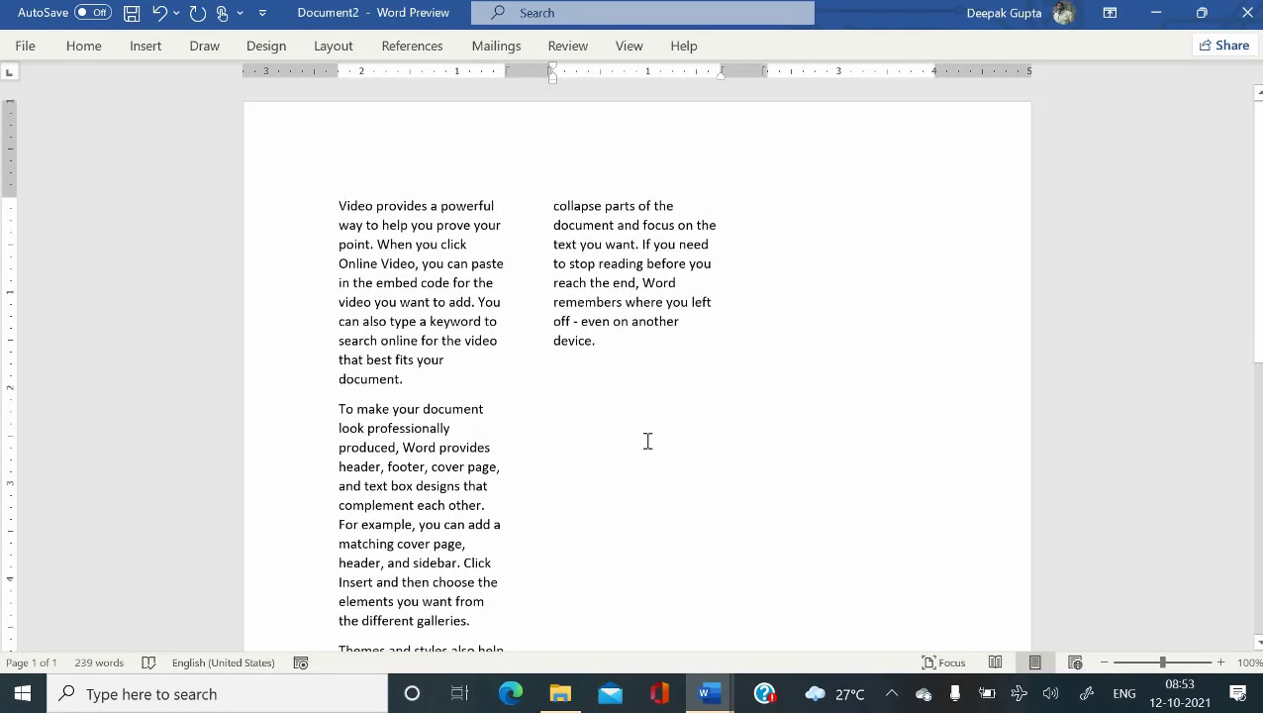
scroll(647, 440, "down", 6)
scroll(648, 441, "down", 3)
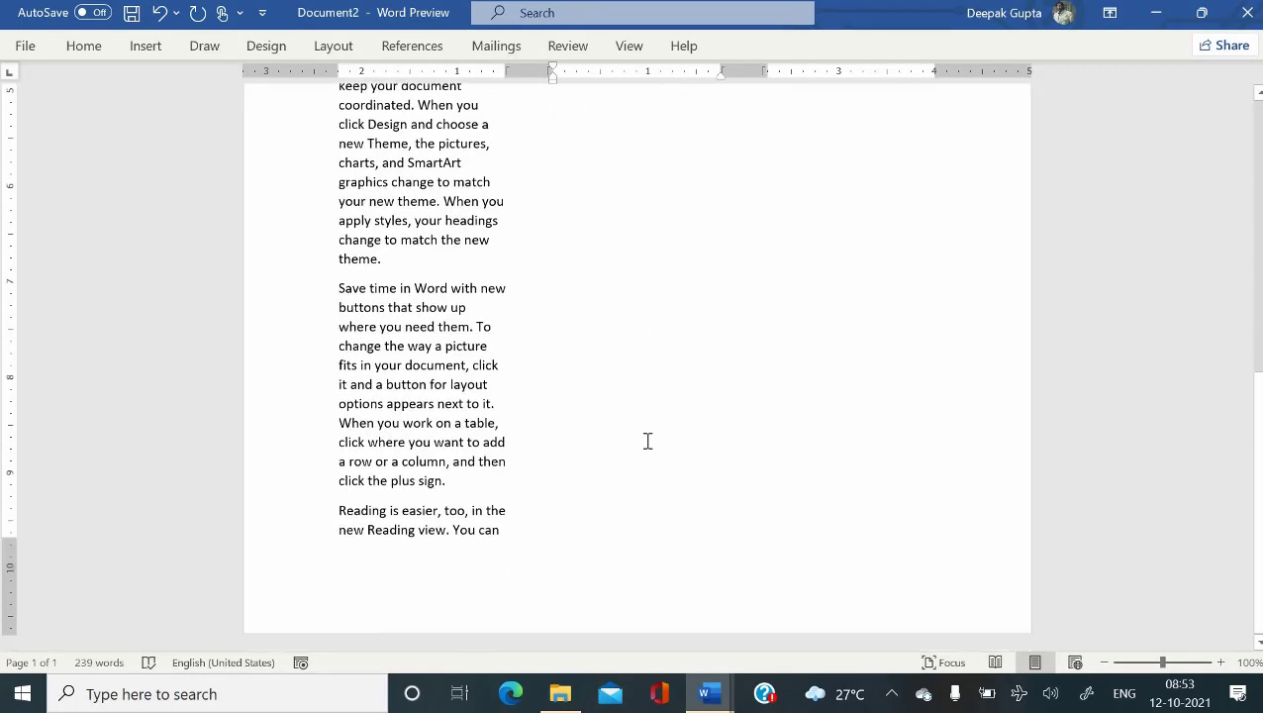
scroll(648, 441, "up", 8)
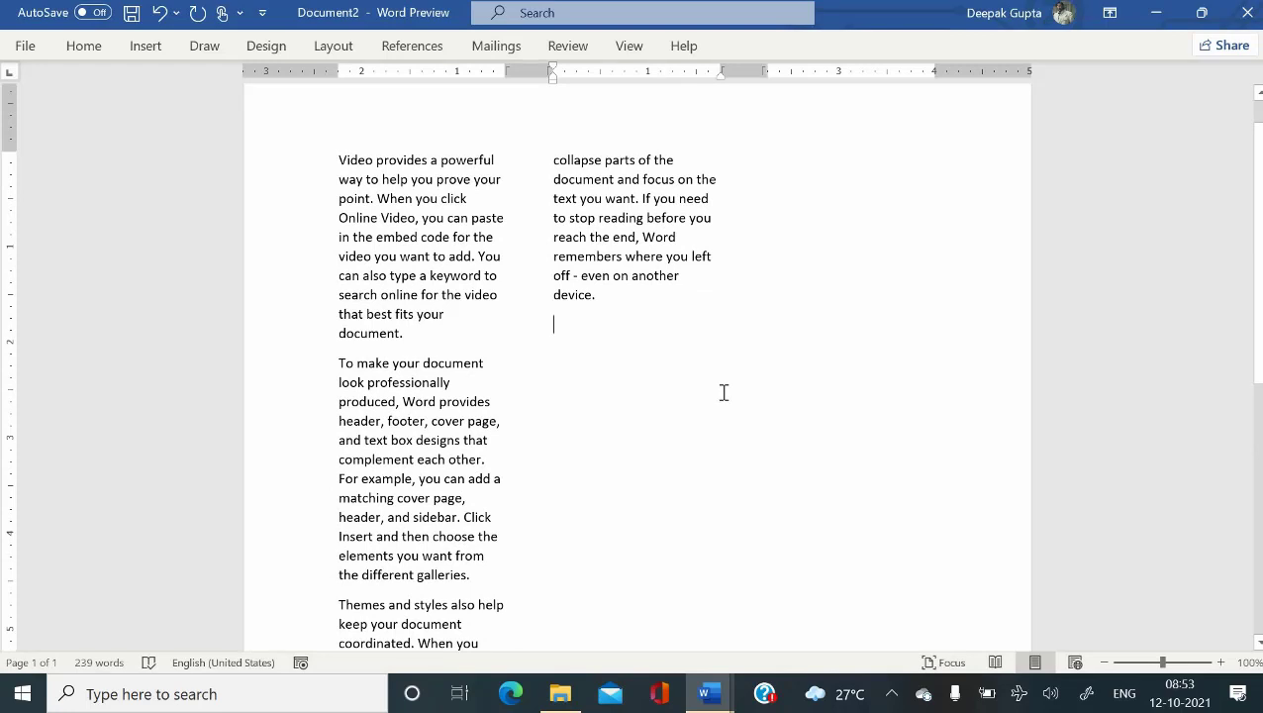
key("ctrl+z")
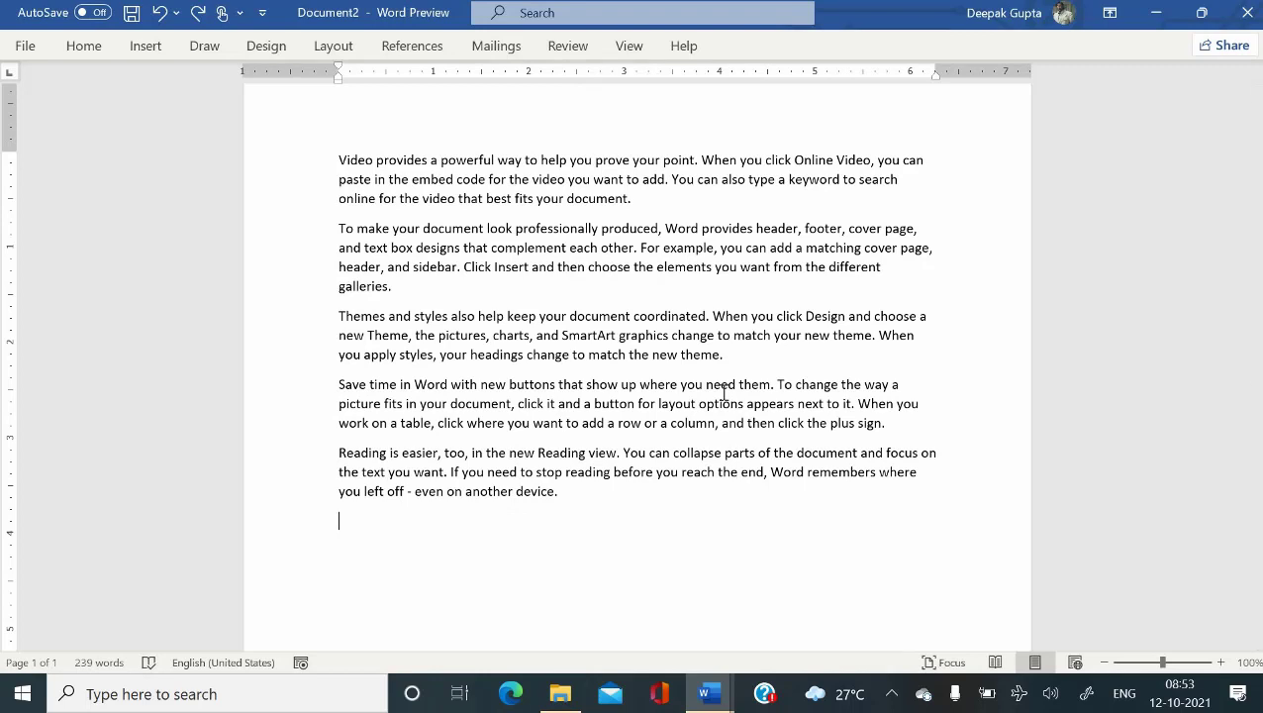
- Add one more sample paragraph of five sentences below the existing text with =rand(1,5)
type("=rand(")
scroll(724, 393, "down", 5)
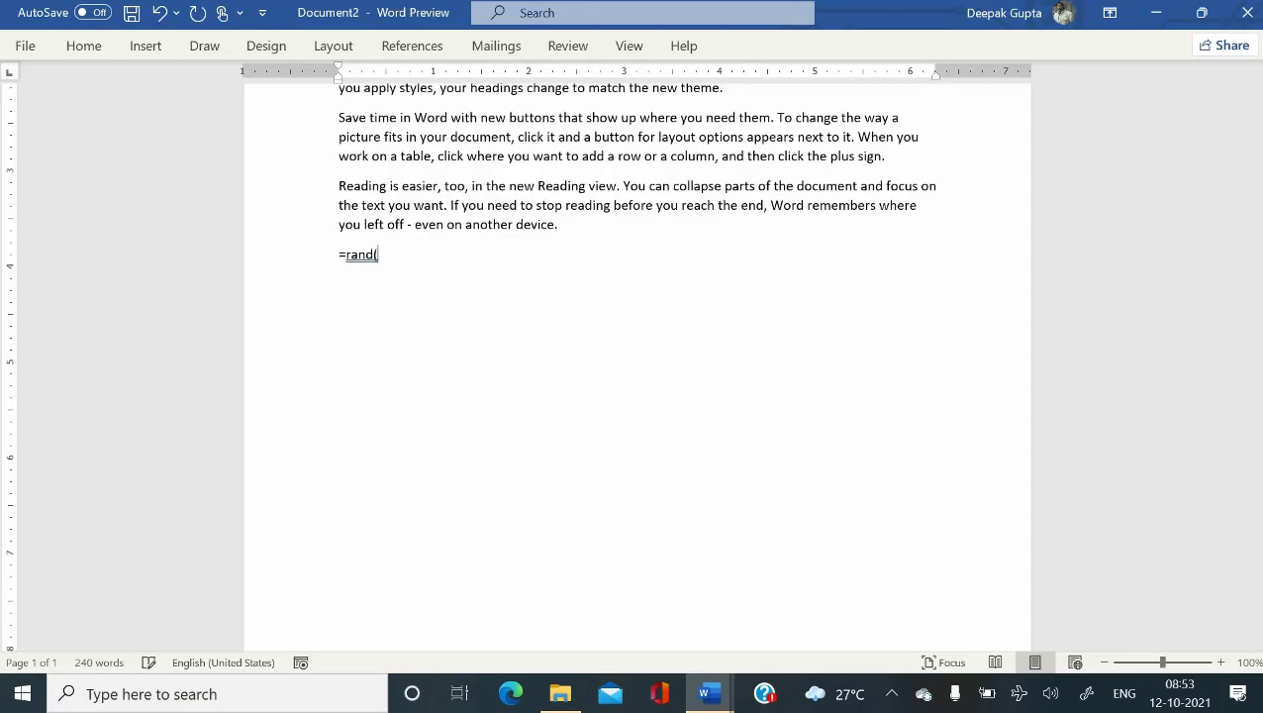
type("1,5)")
key("Return")
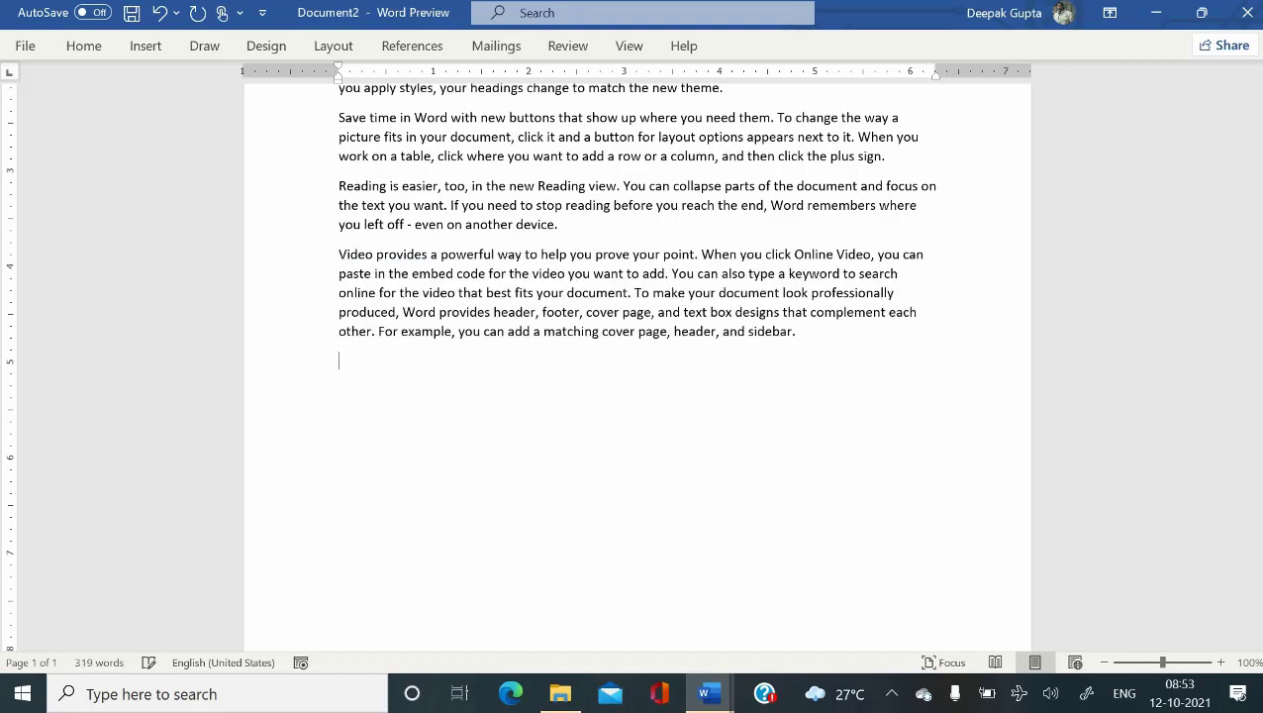
- Divide only the last sample paragraph into three columns
scroll(436, 499, "up", 3)
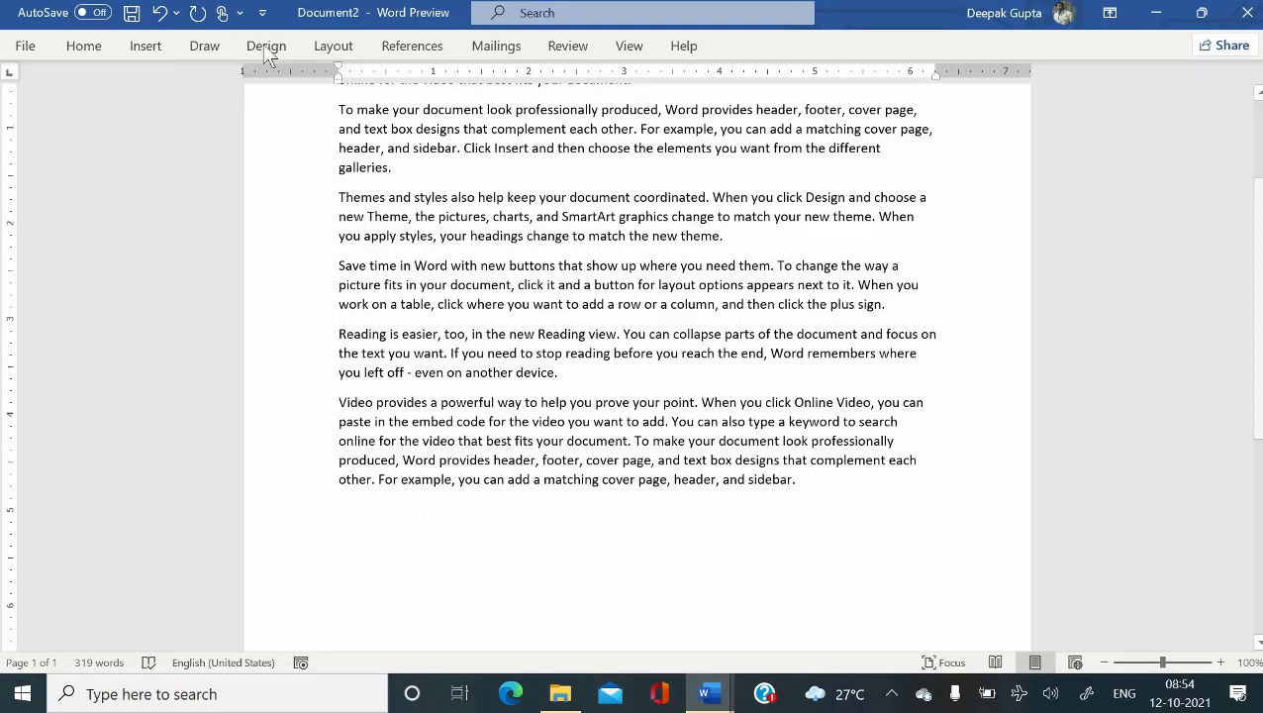
left_click(334, 45)
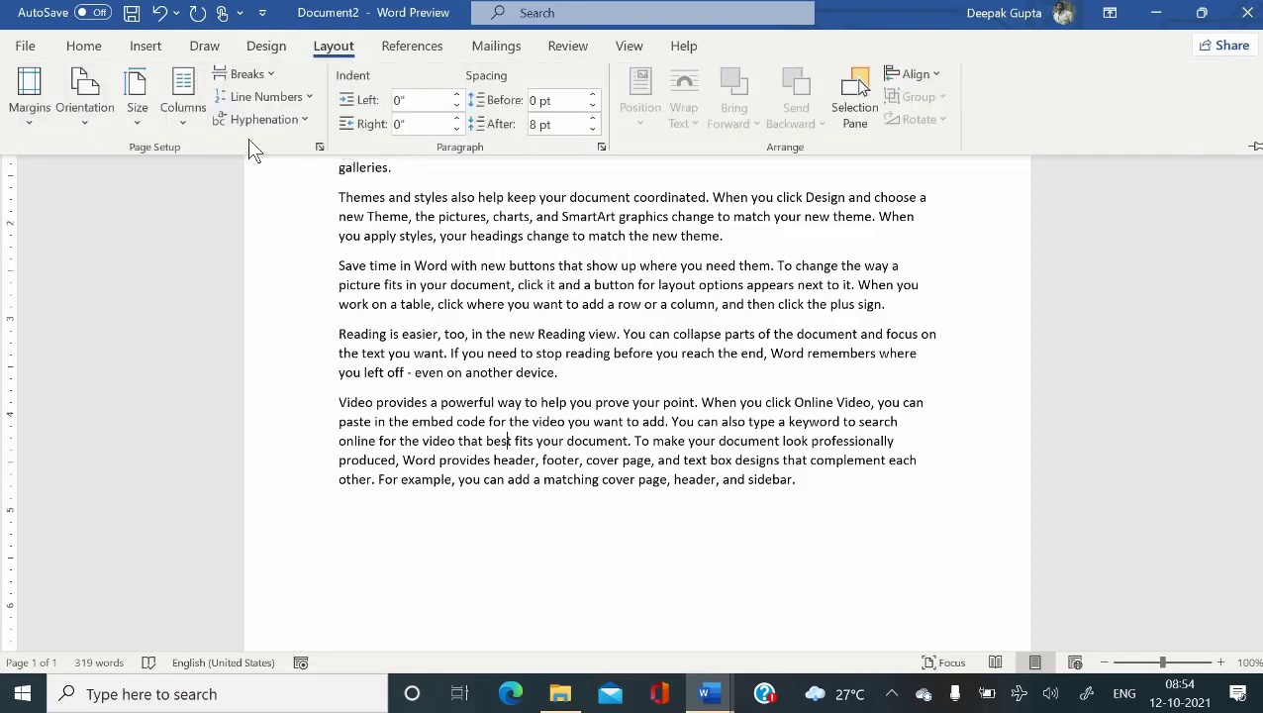
left_click(448, 475)
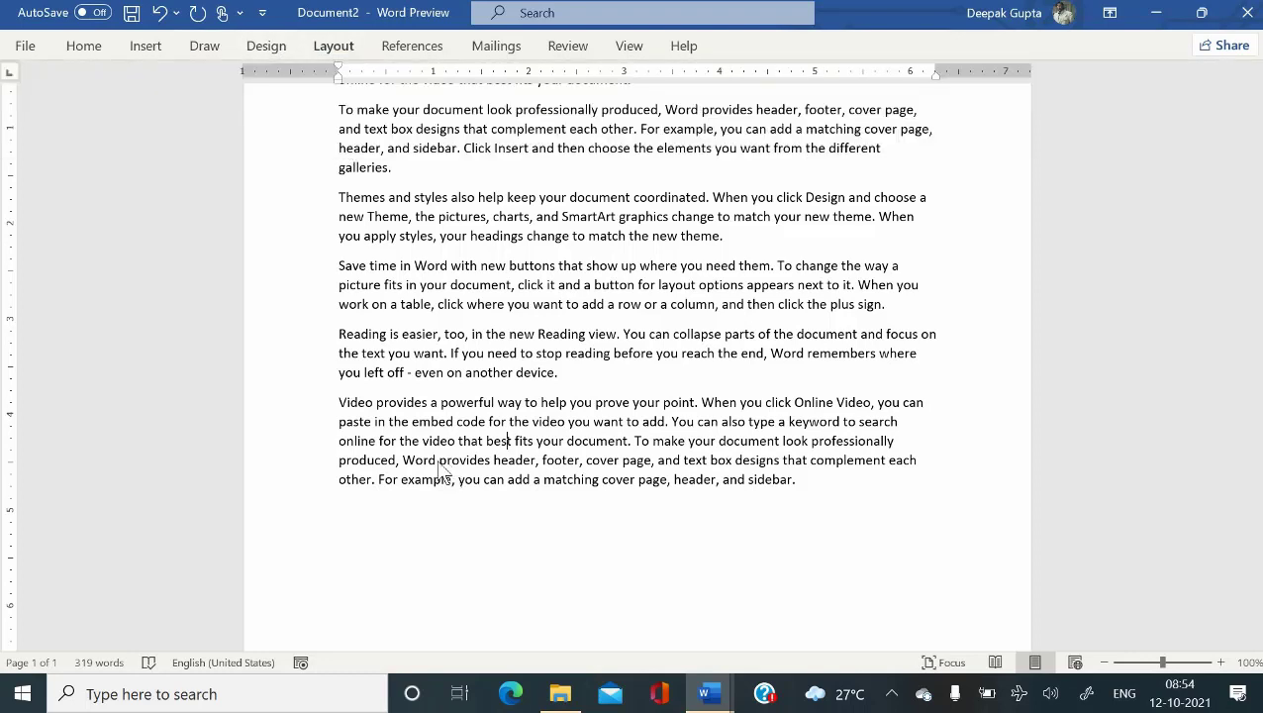
triple_click(696, 460)
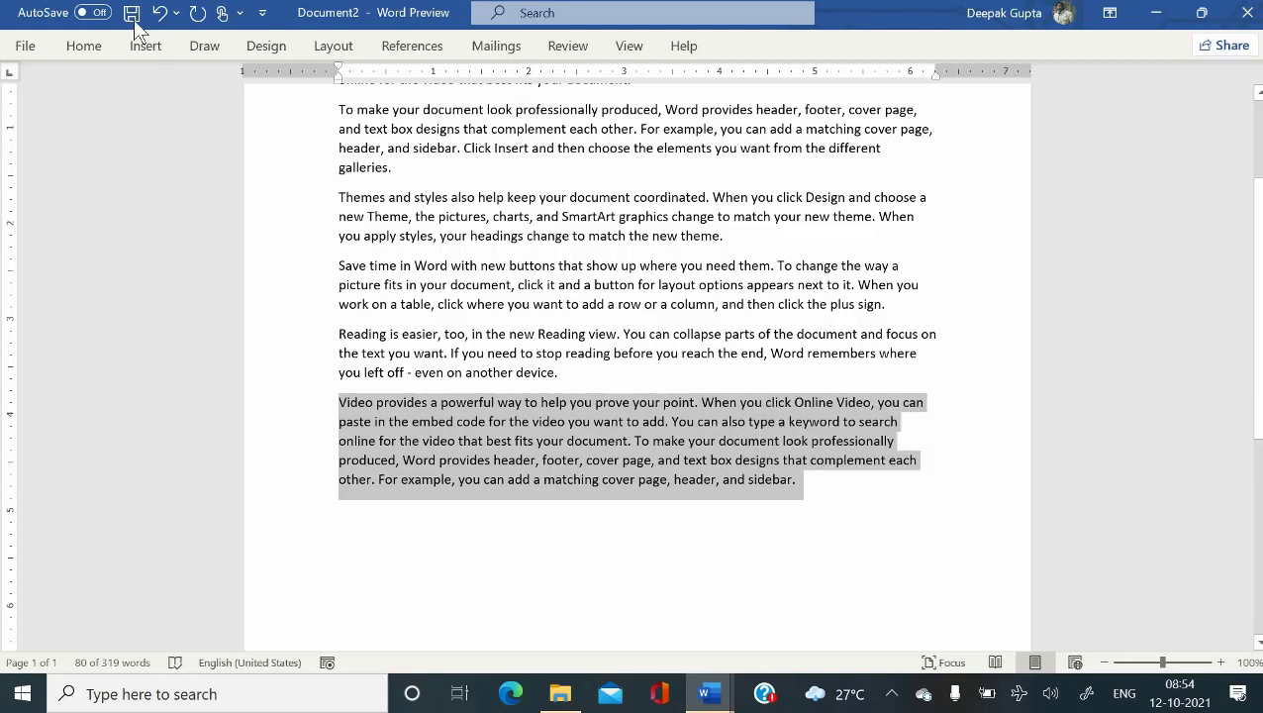
left_click(330, 58)
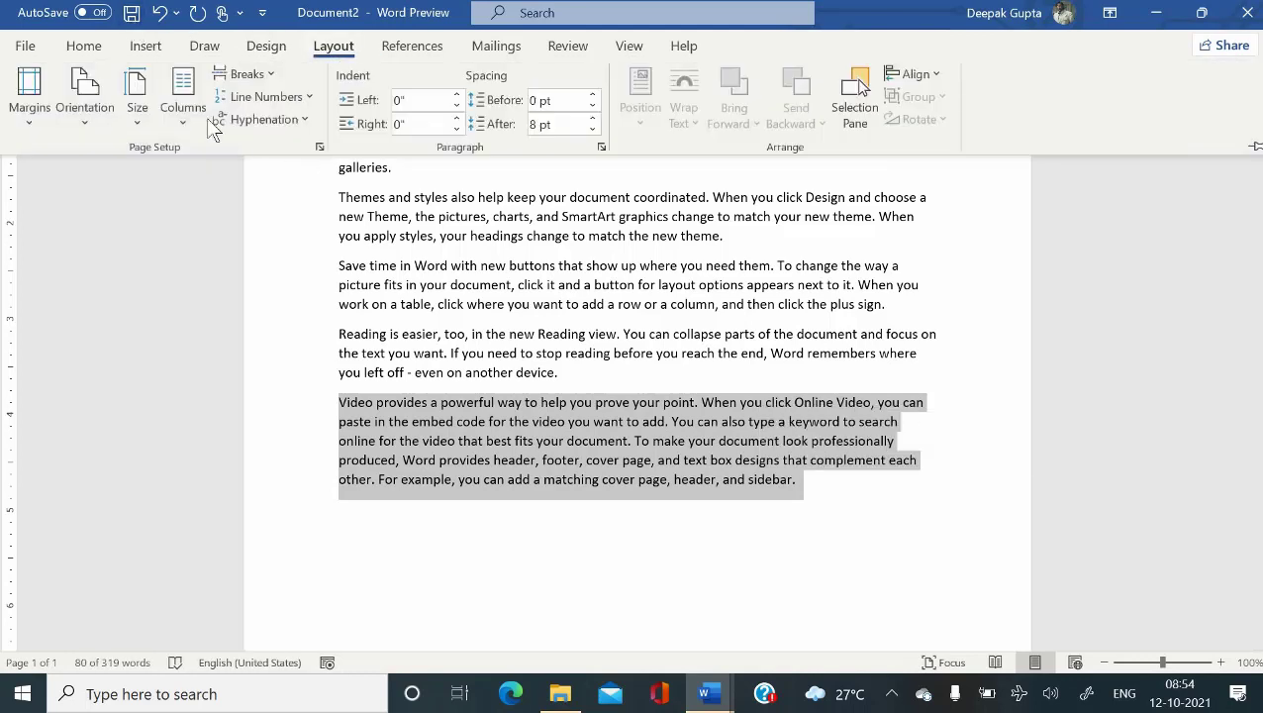
left_click(182, 99)
left_click(228, 259)
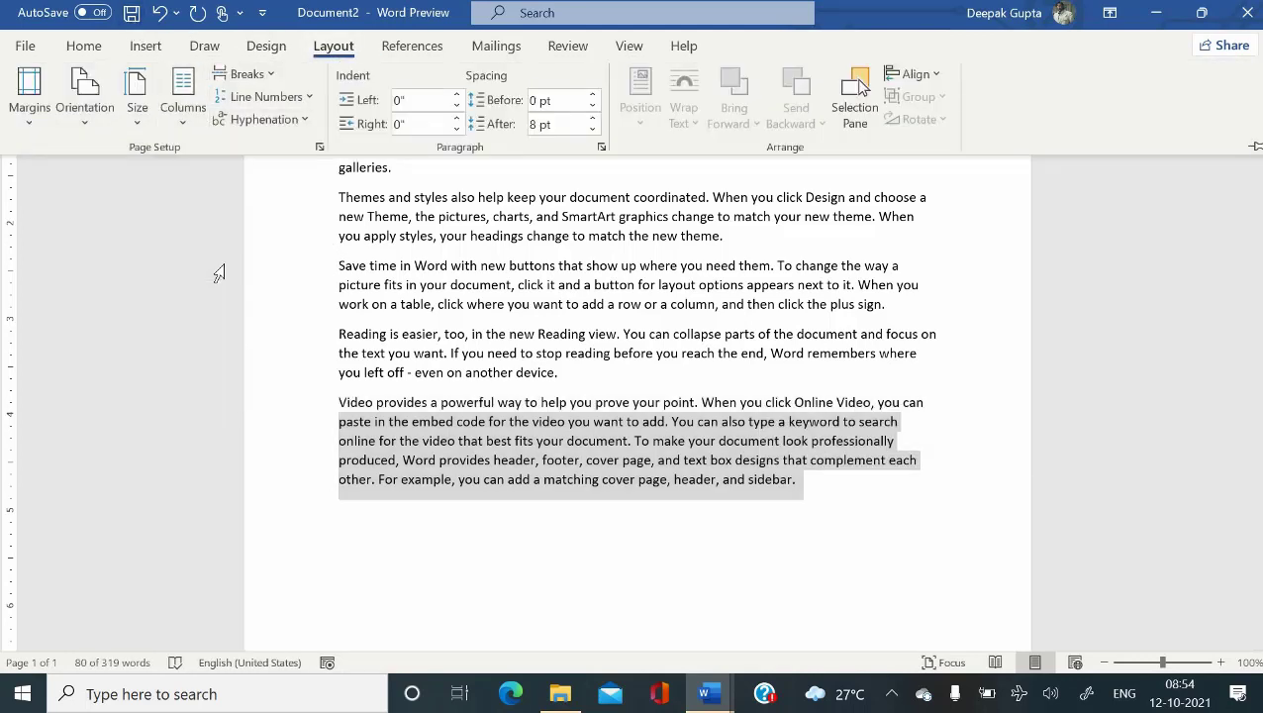
left_click(608, 478)
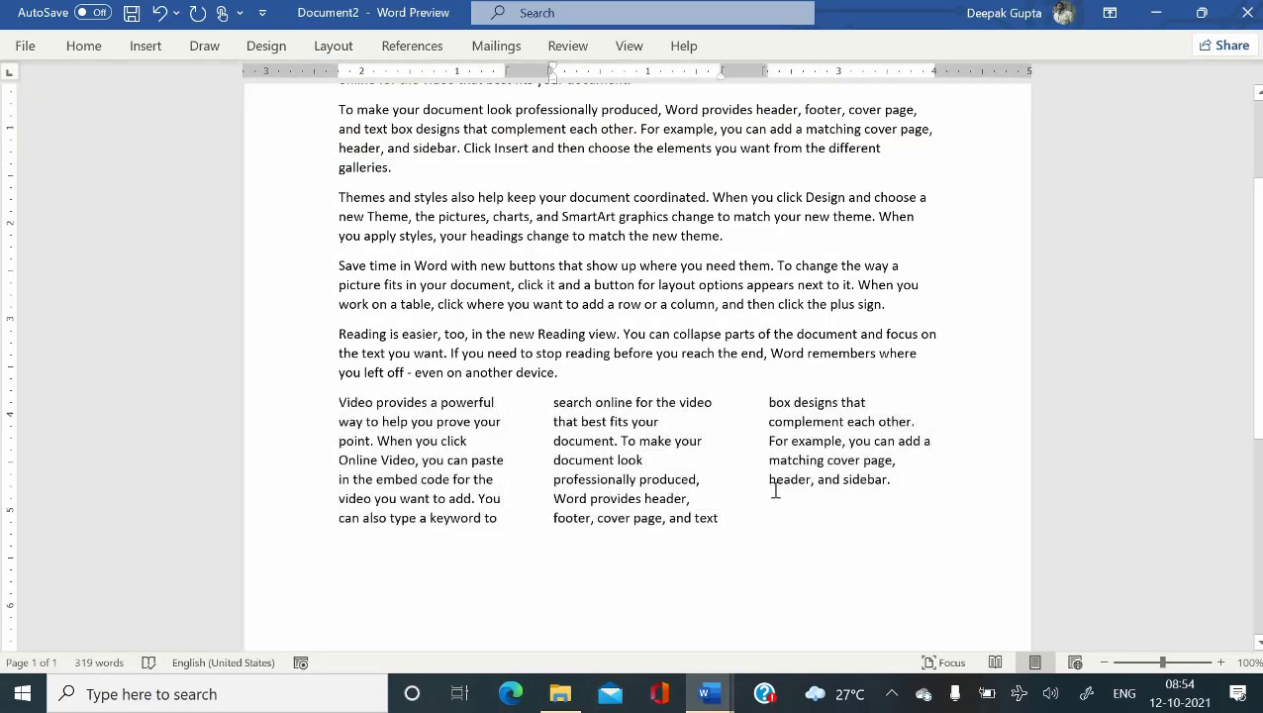
- Add several short lines of filler text after the end of the three-column paragraph
left_click(946, 492)
key("Return")
key("Return")
type("fadsdfdfgfdgd")
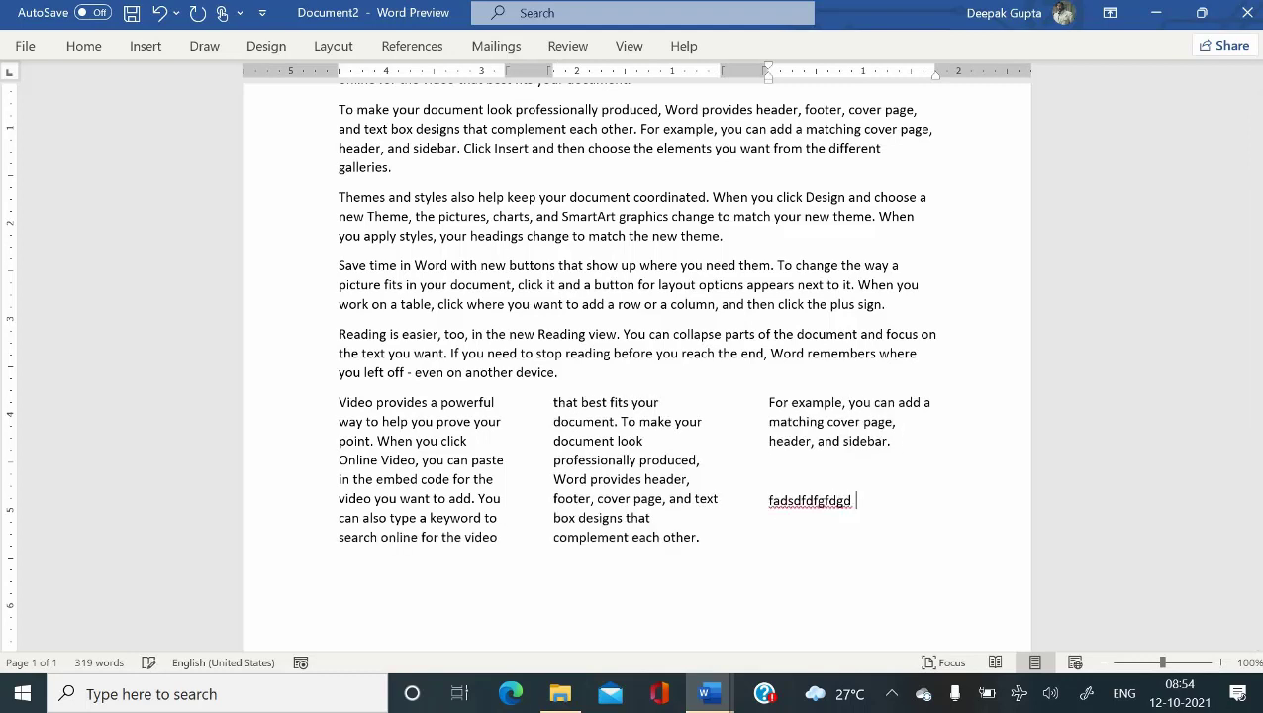
key("Return")
type("adffgdfgdf gdfag gad gad gadfg dfagdaf")
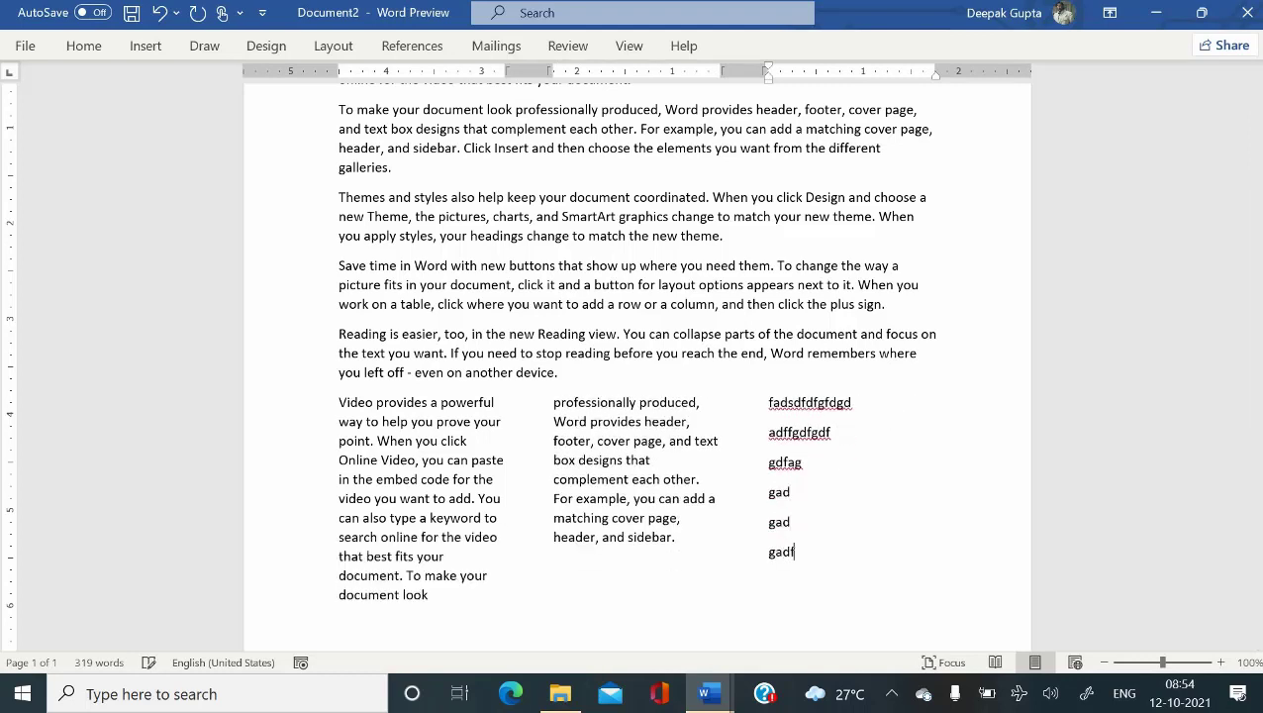
key("Return")
type("gdfag")
key("Return")
type("daf")
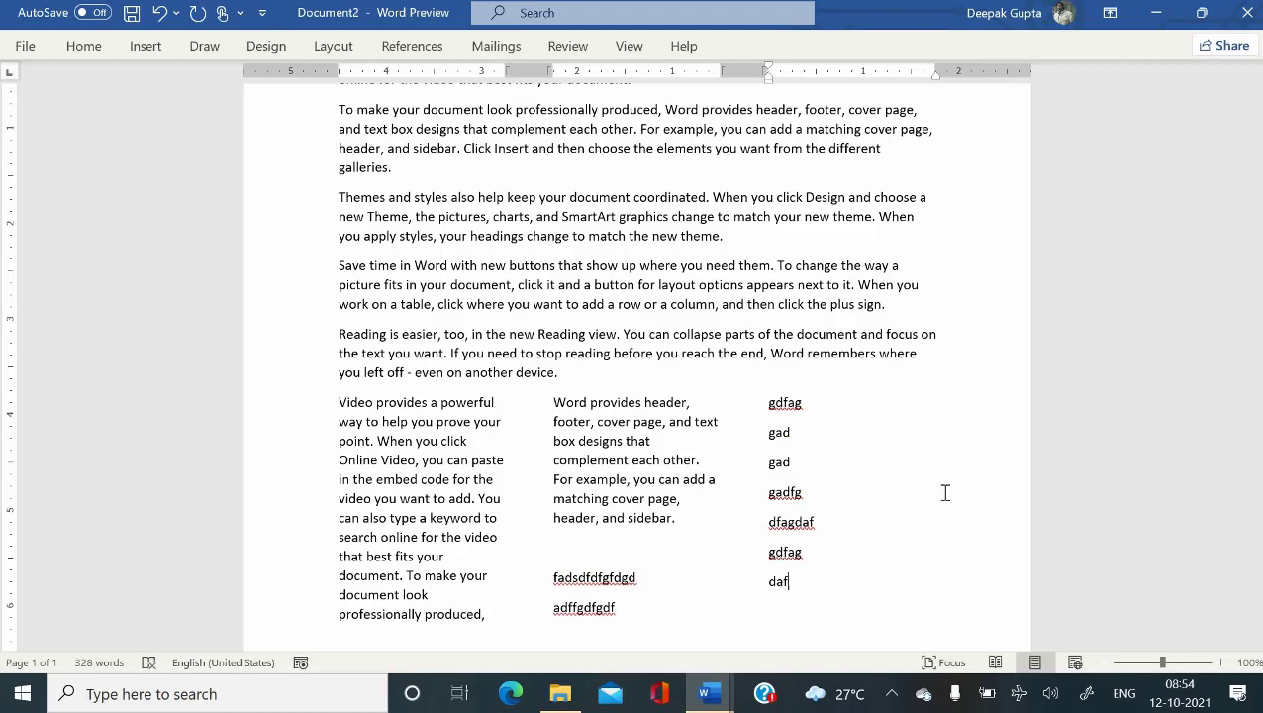
- Undo the filler lines and restore the three-column layout of the last paragraph
key("ctrl+z")
key("ctrl+z")
key("ctrl+z")
key("ctrl+z")
key("ctrl+y")
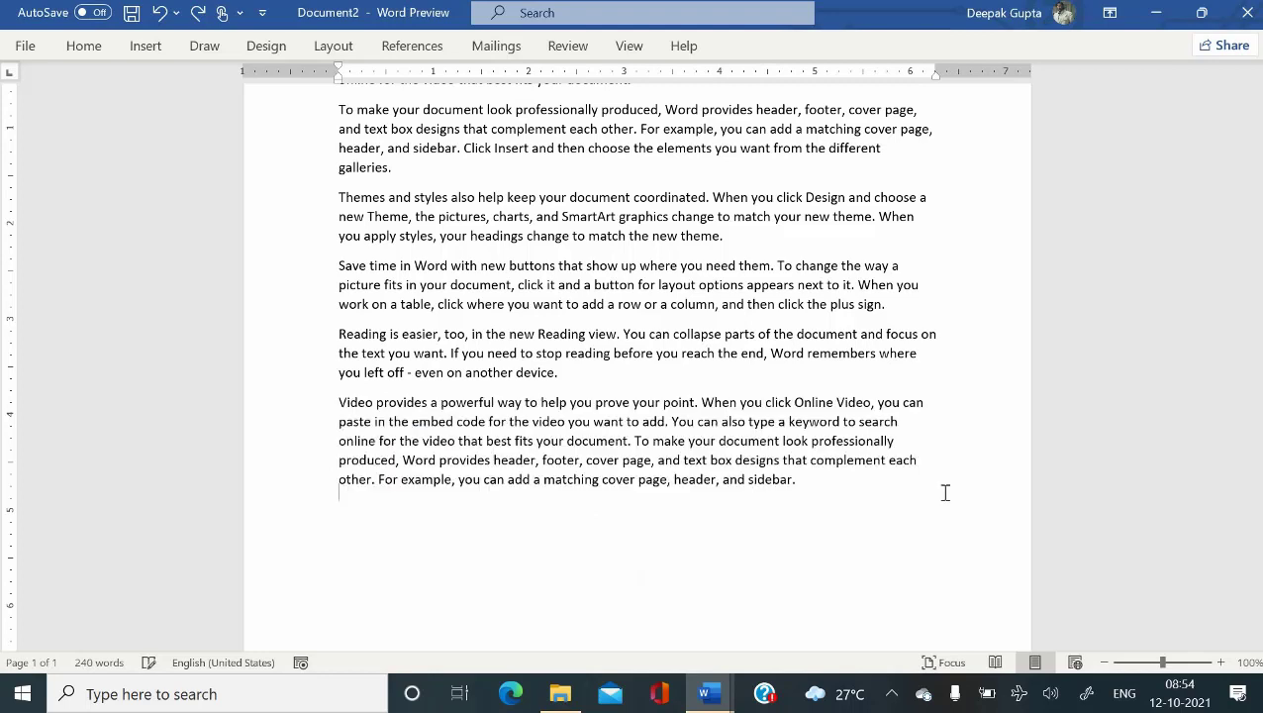
key("ctrl+y")
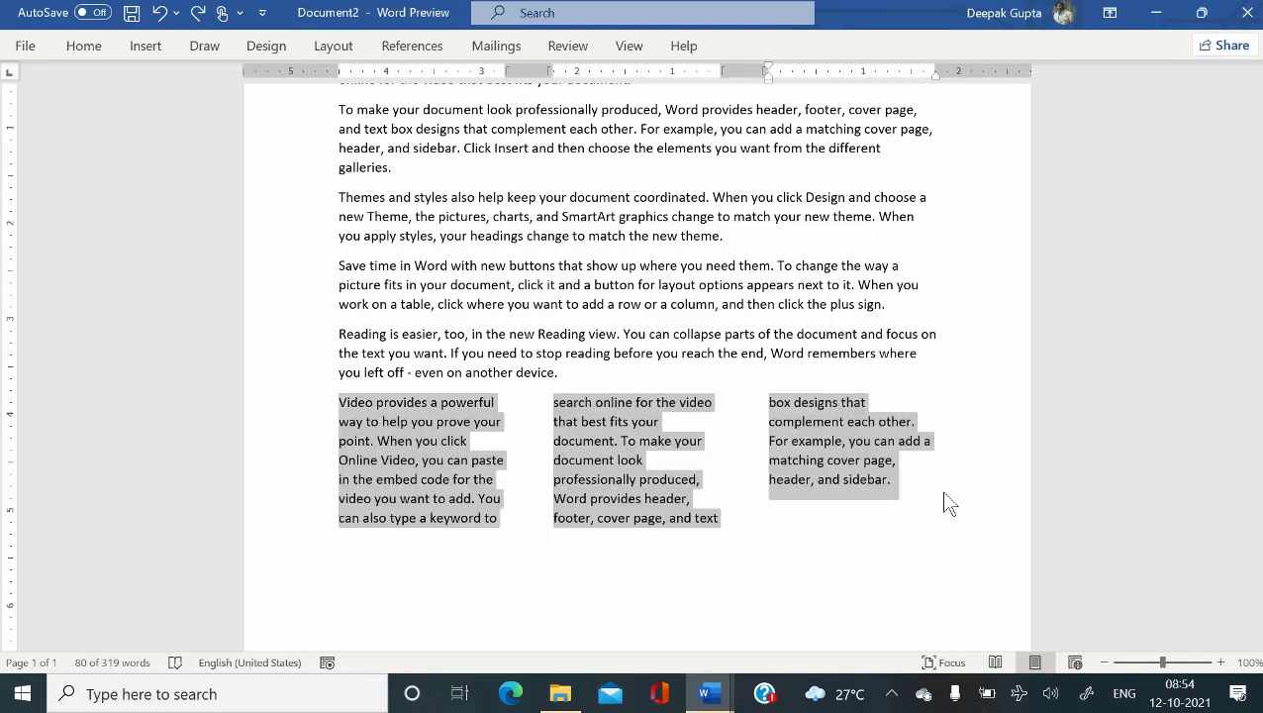
- Insert a continuous section break after the end of the three-column paragraph
left_click(906, 482)
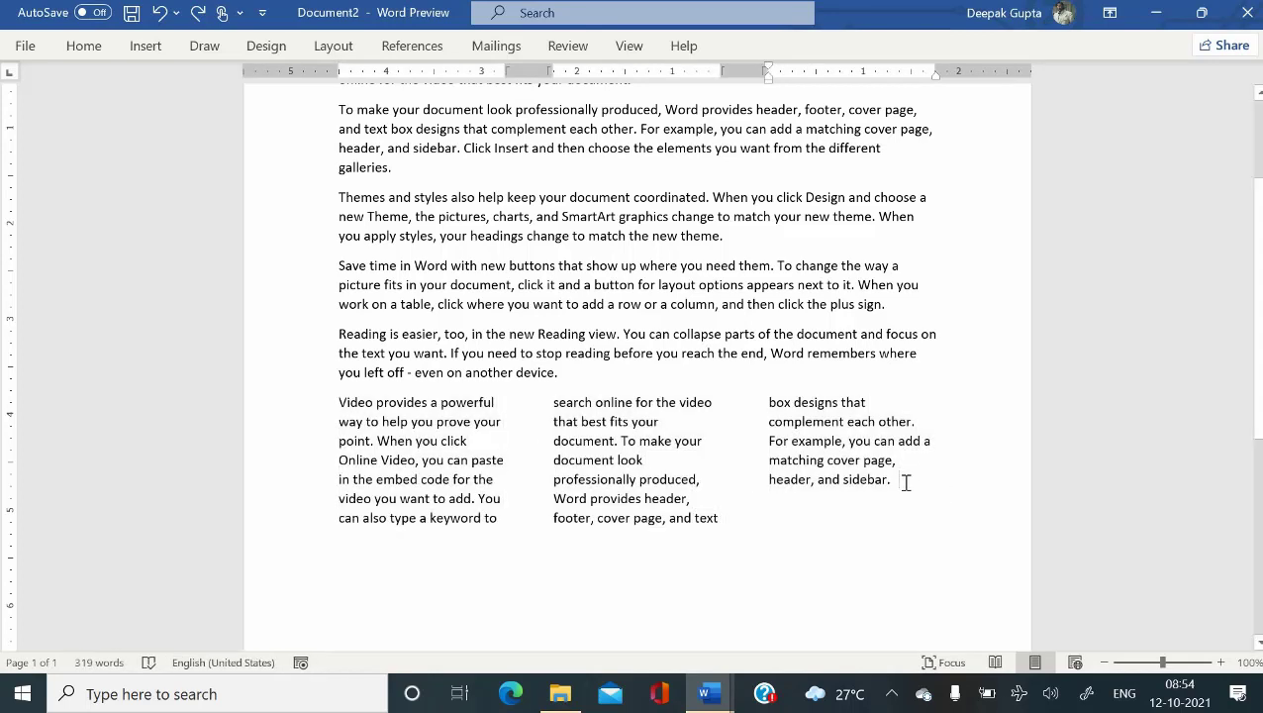
scroll(355, 532, "down", 1)
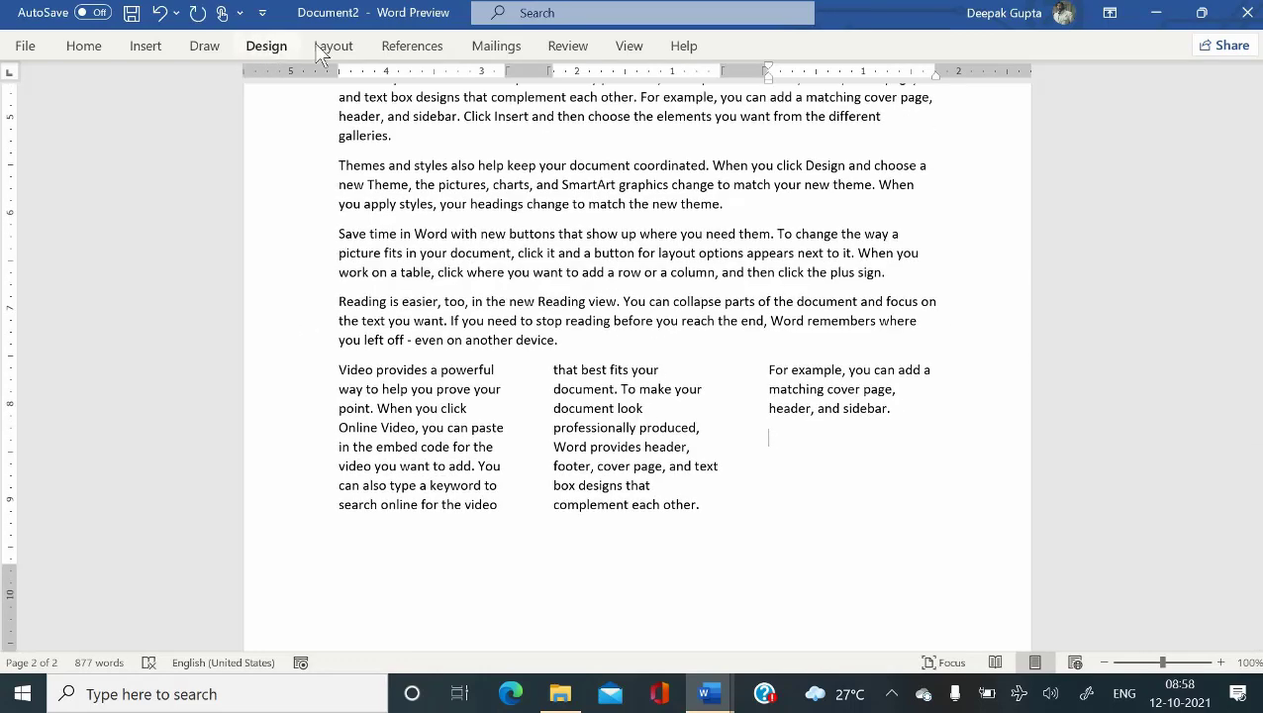
left_click(333, 46)
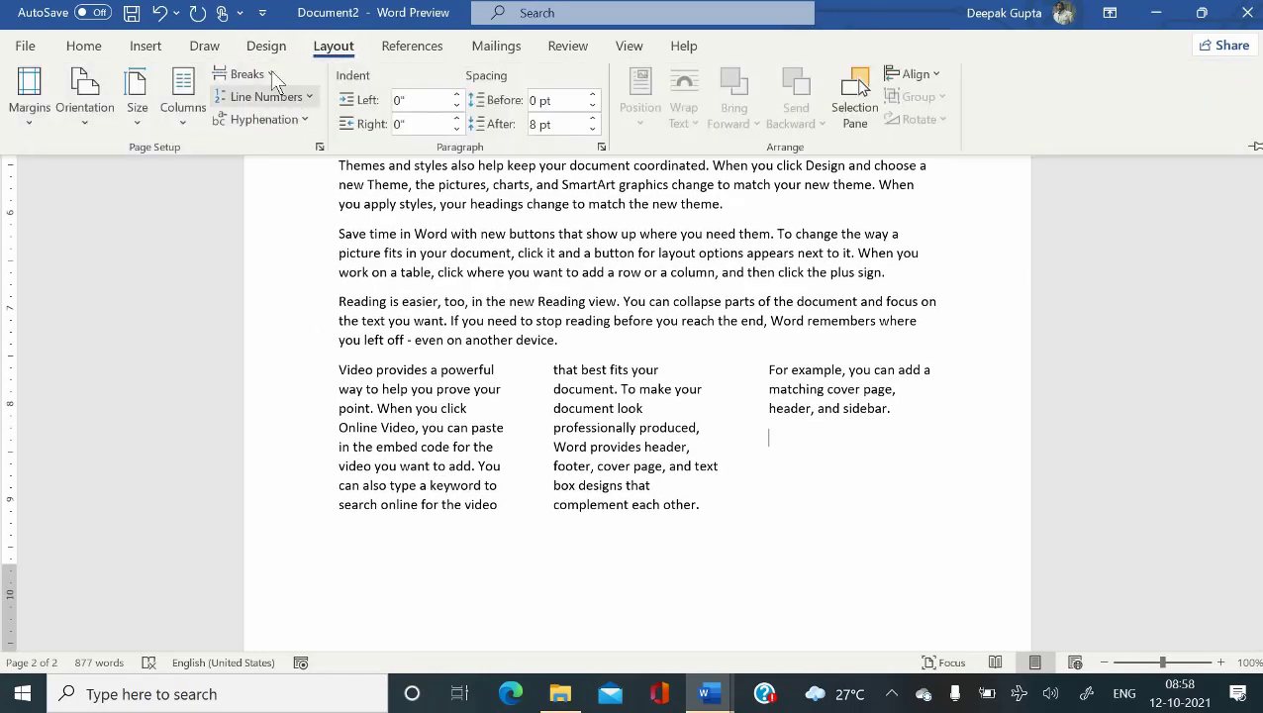
left_click(266, 72)
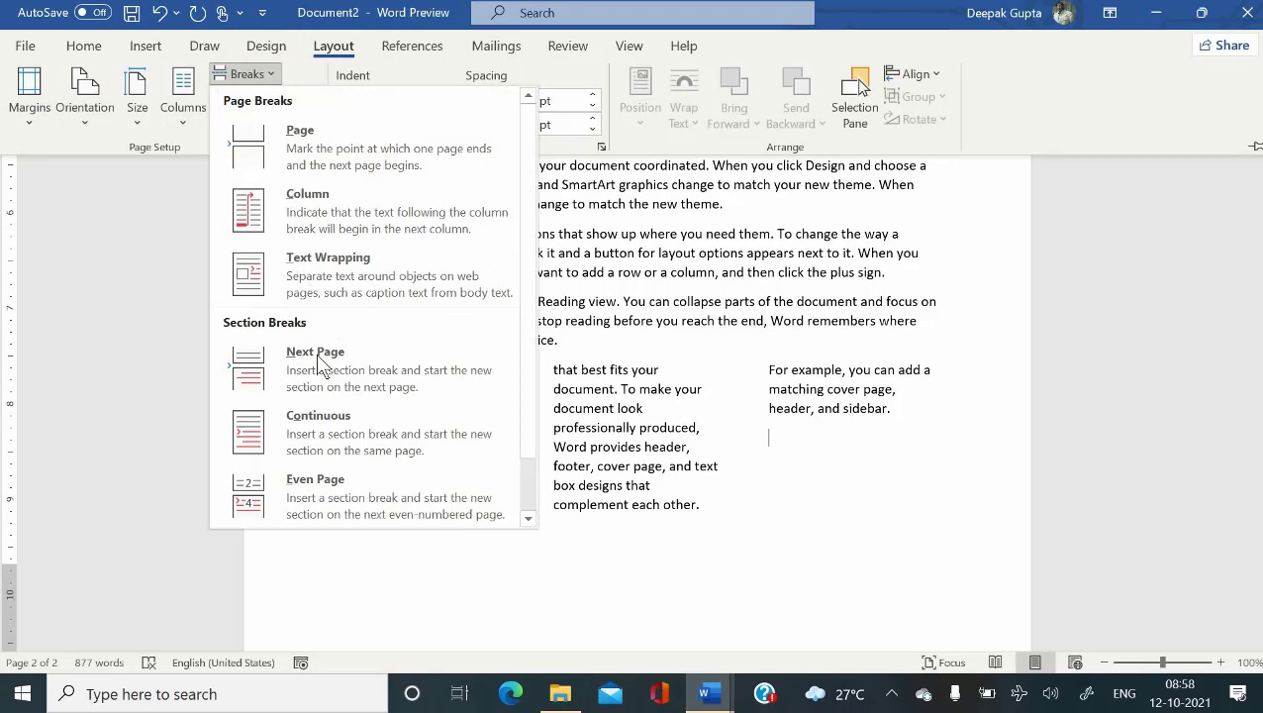
left_click(311, 423)
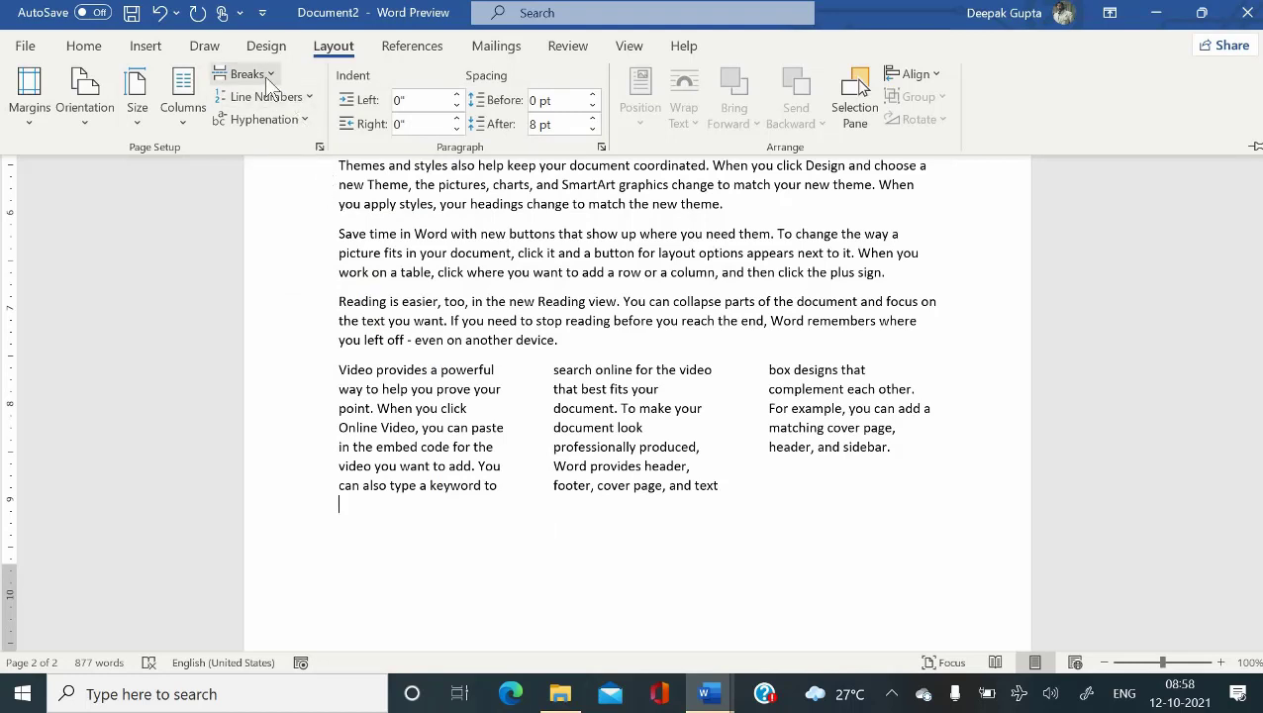
- Set the new section below the three-column paragraph to one column and fill it with sample text using =rand()
left_click(193, 122)
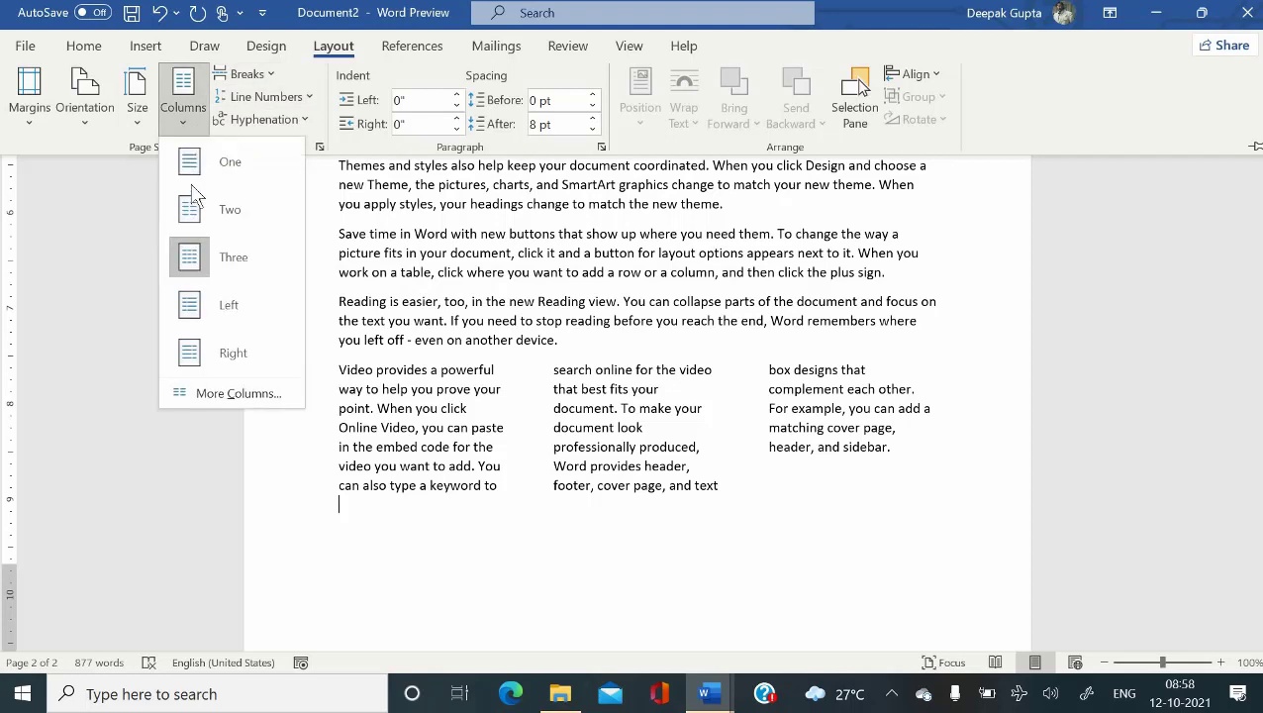
left_click(199, 166)
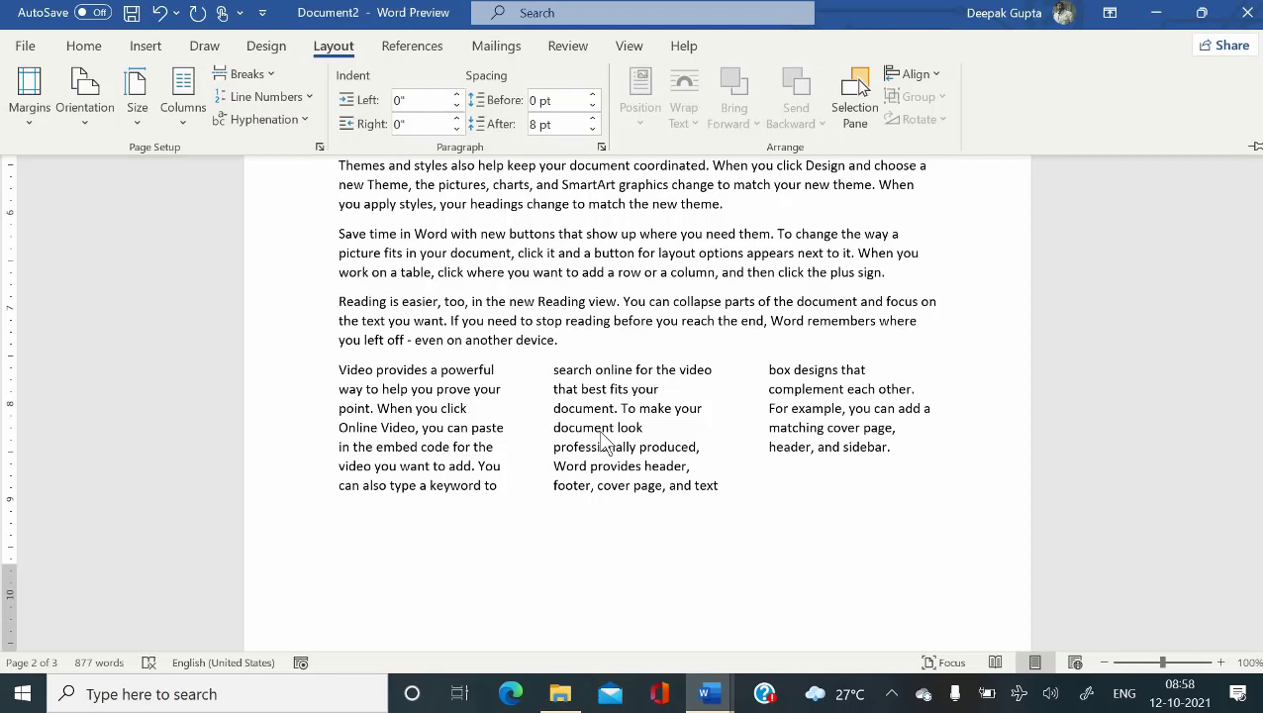
key("Escape")
type("=rand")
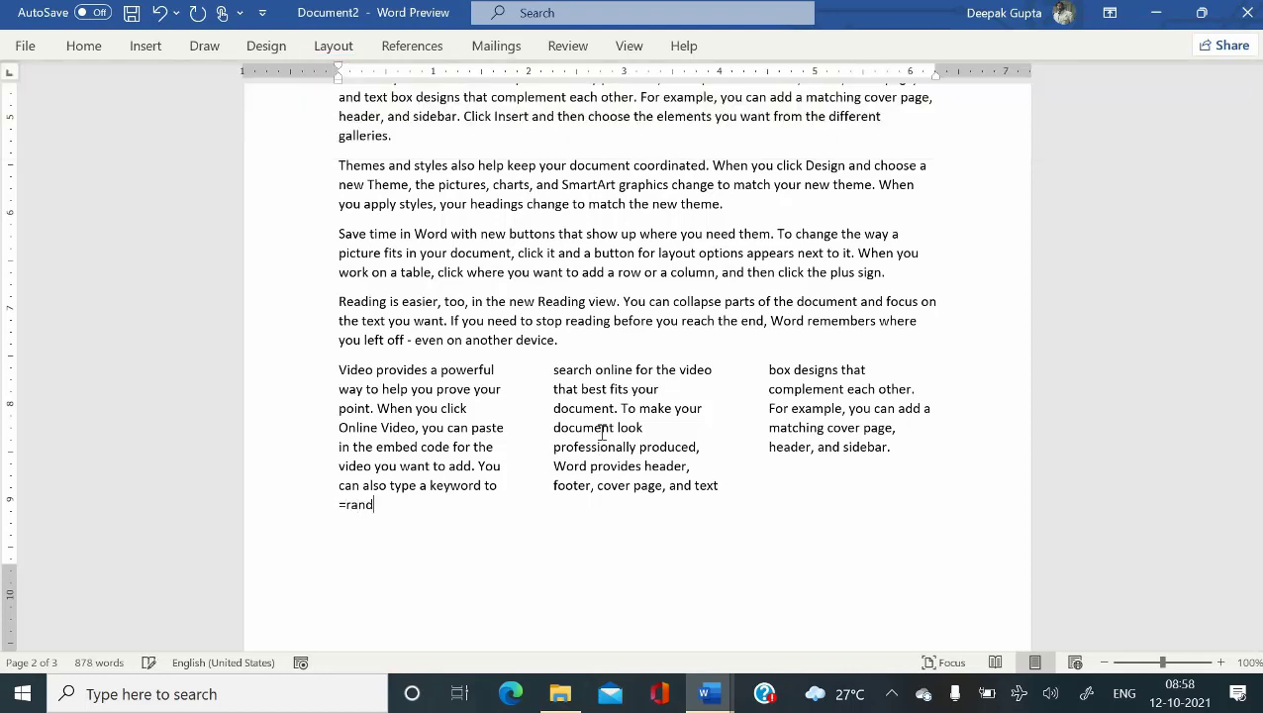
type("()")
key("Return")
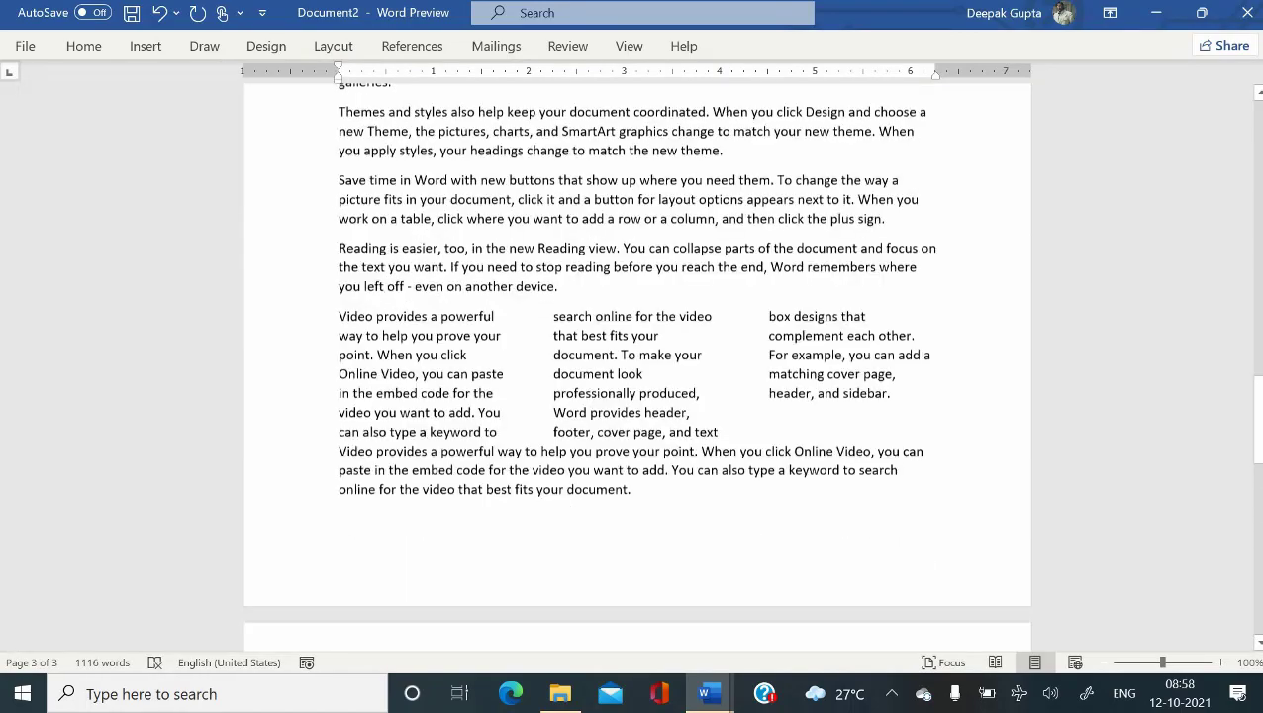
- Insert a page break before the single-column sample text that follows the three-column paragraph
scroll(798, 397, "up", 3)
scroll(681, 491, "down", 2)
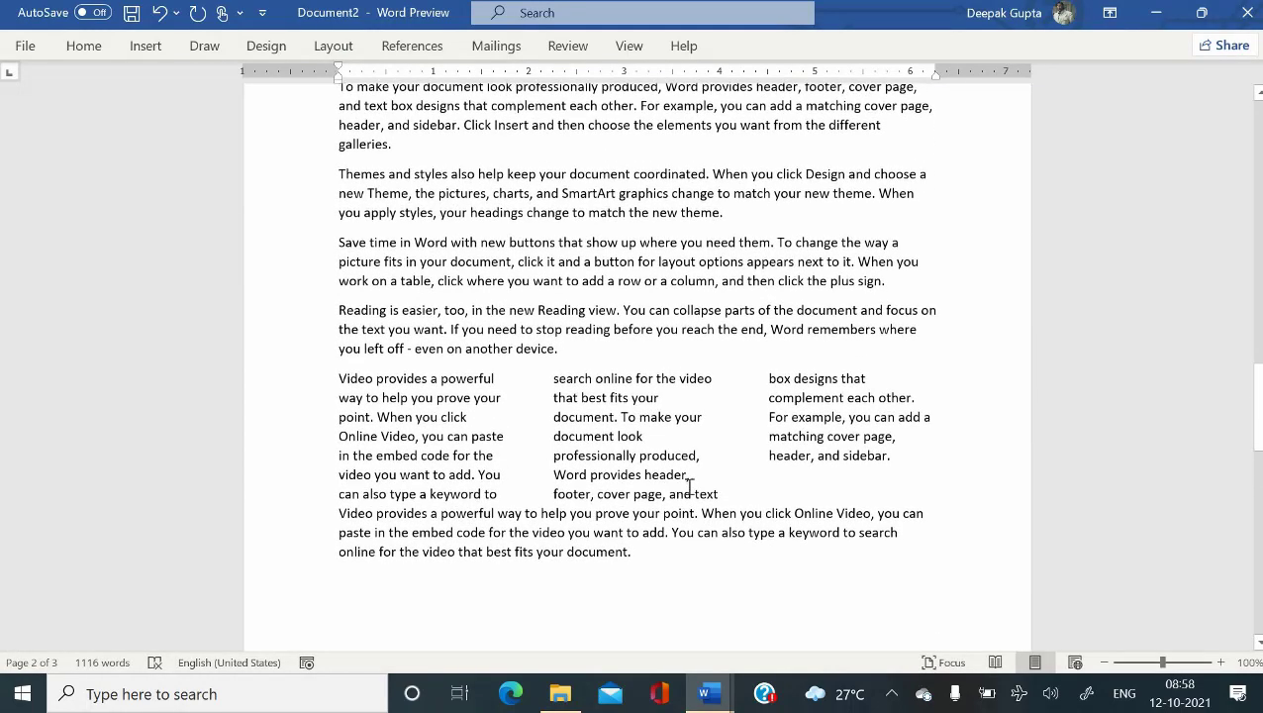
left_click(339, 515)
key("ctrl+Return")
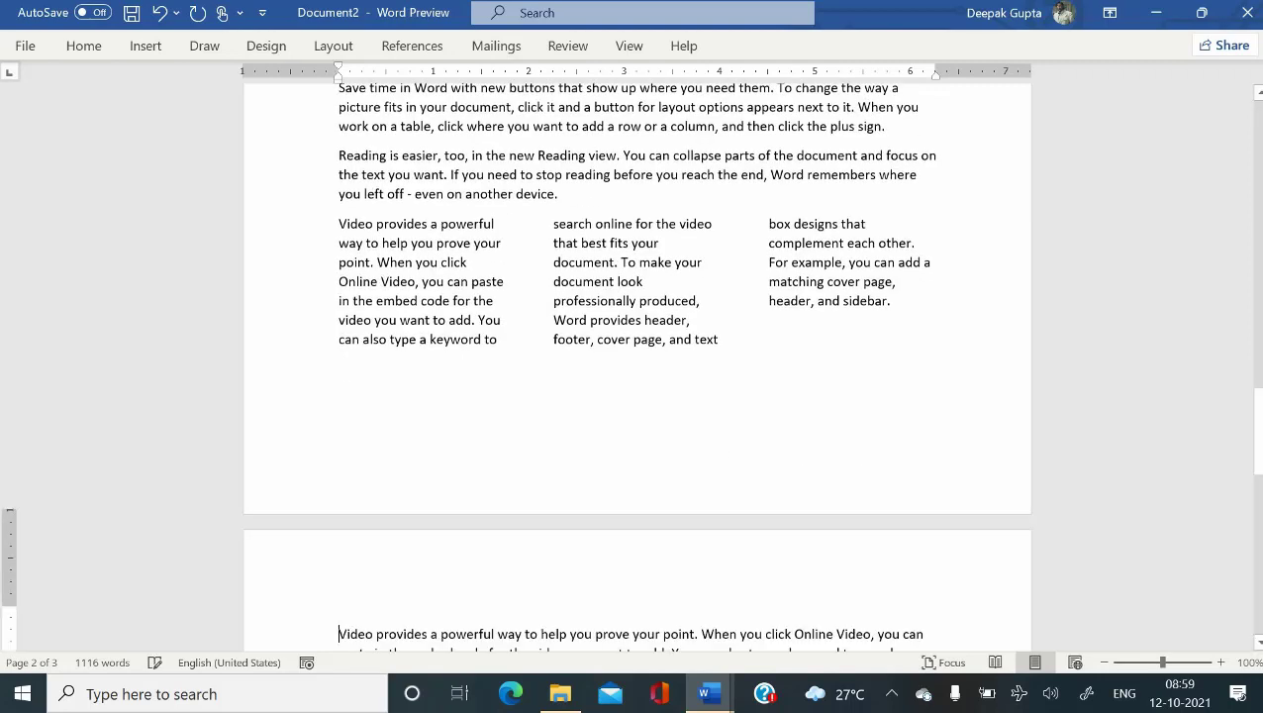
scroll(622, 456, "down", 8)
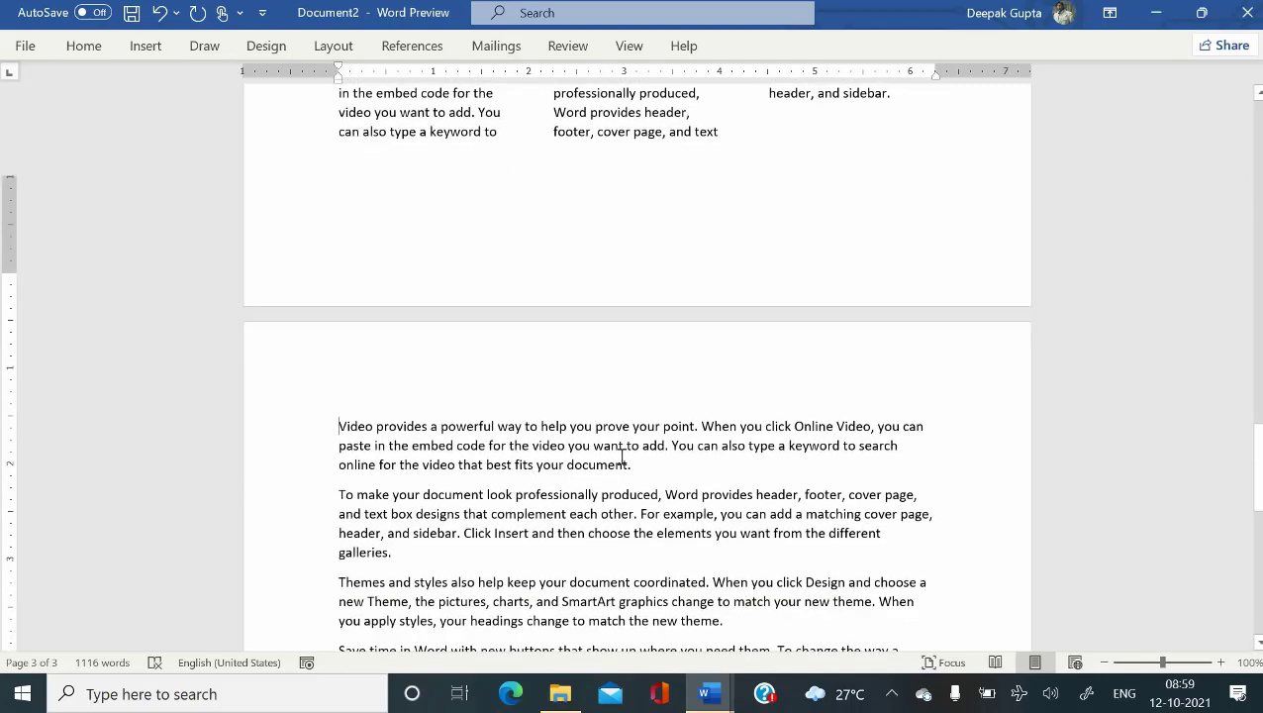
scroll(531, 386, "down", 1)
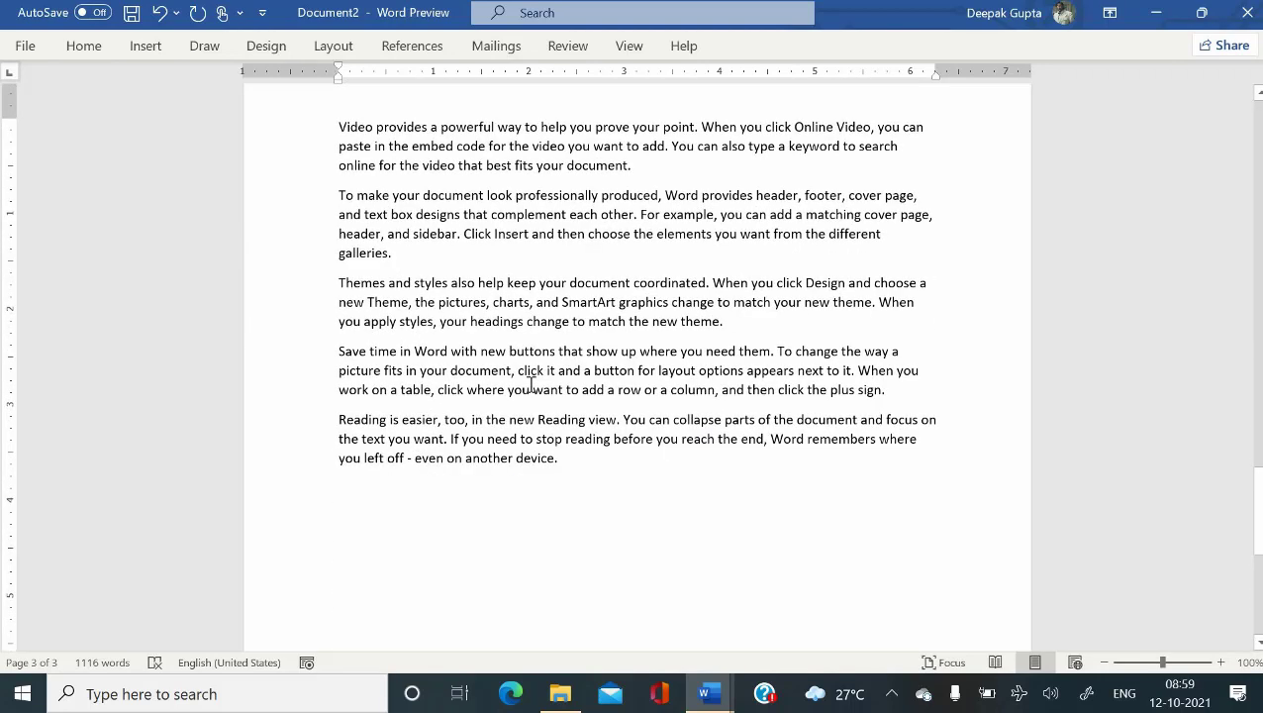
- Place the cursor inside the three-column paragraph
scroll(532, 386, "up", 10)
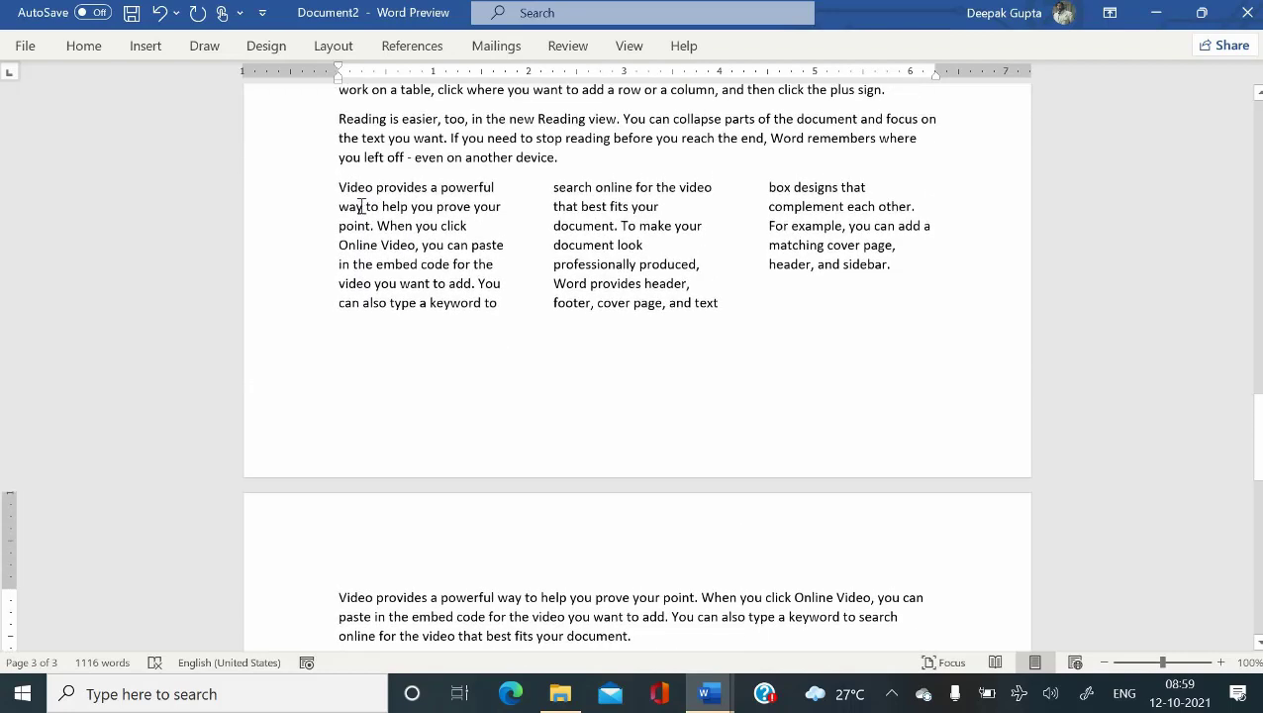
left_click(364, 206)
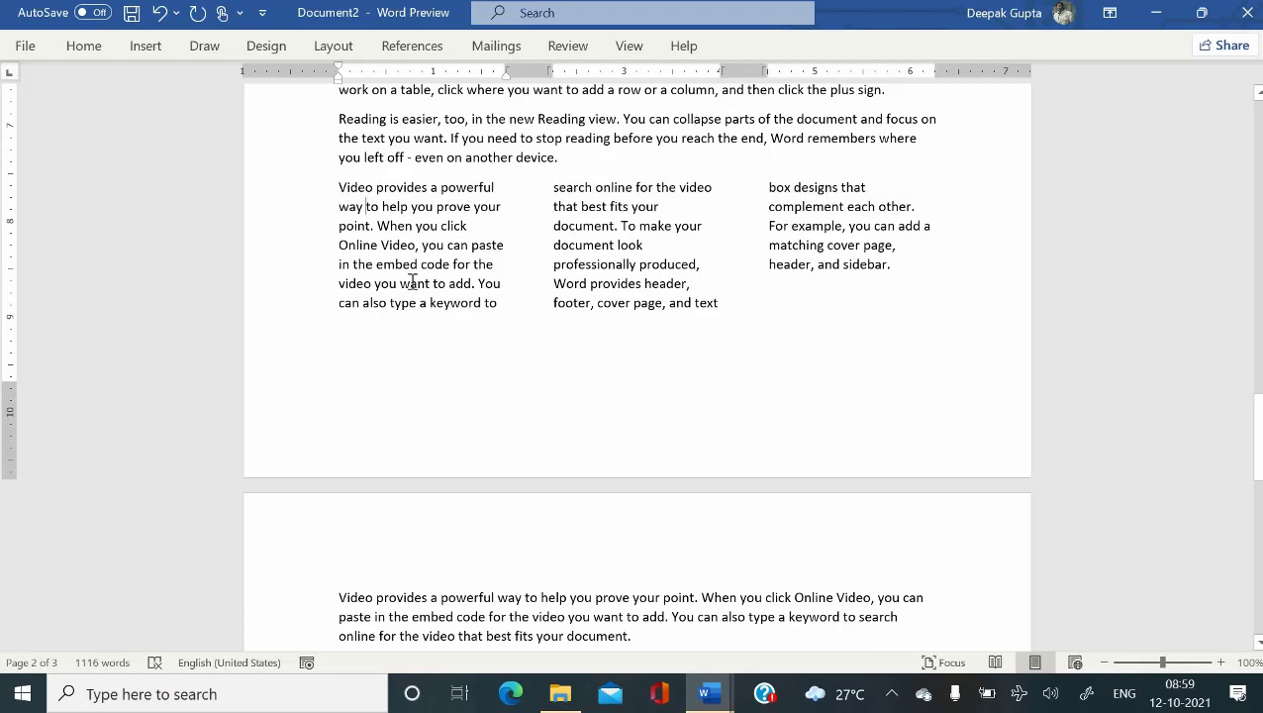
left_click(319, 51)
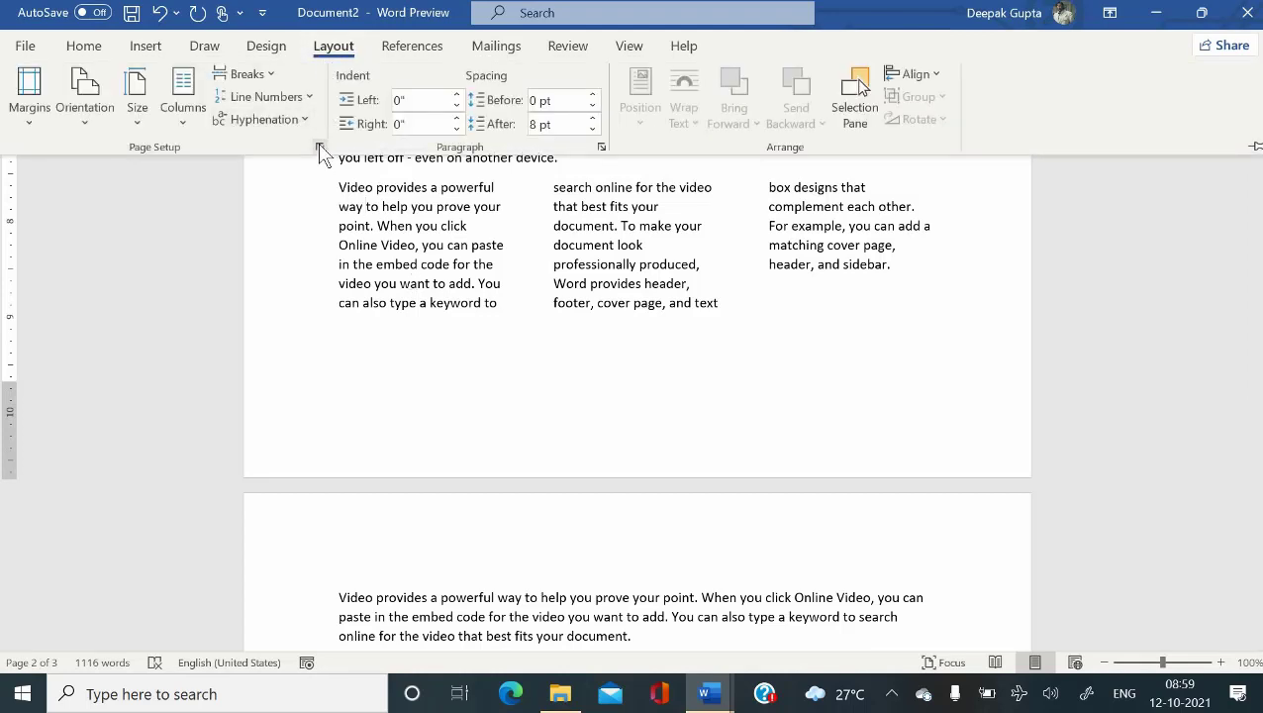
left_click(318, 147)
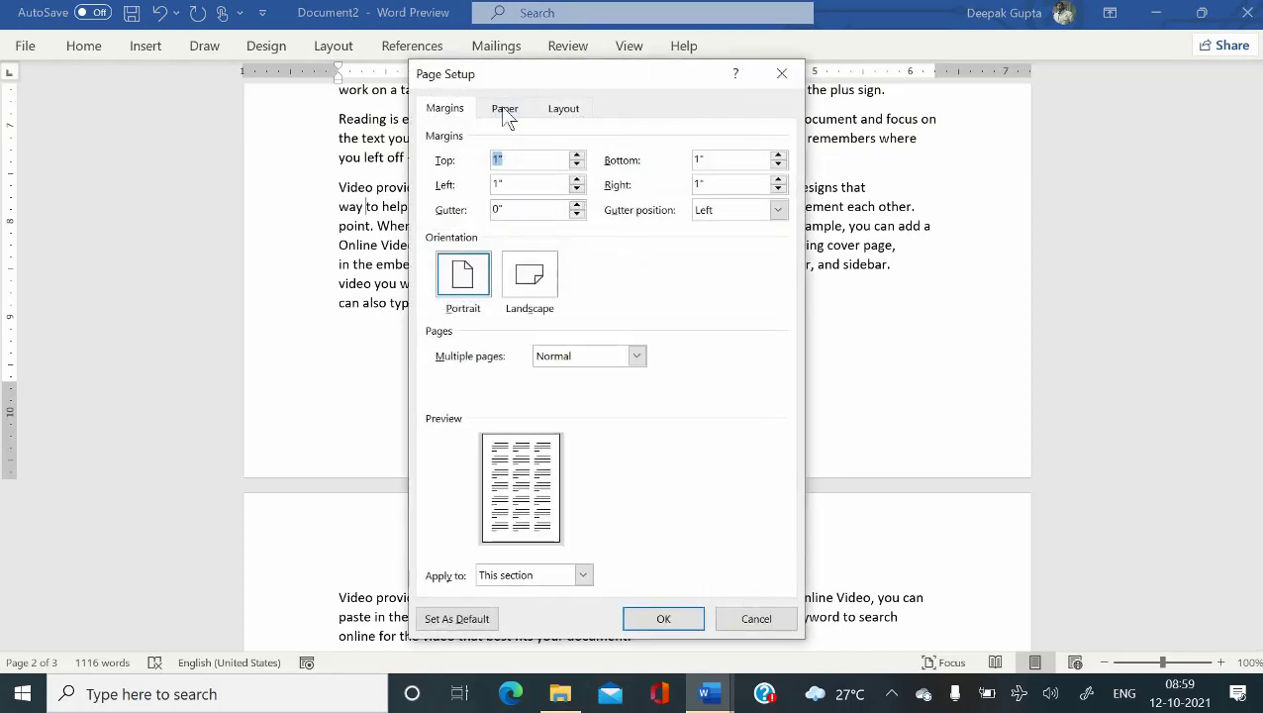
left_click(782, 71)
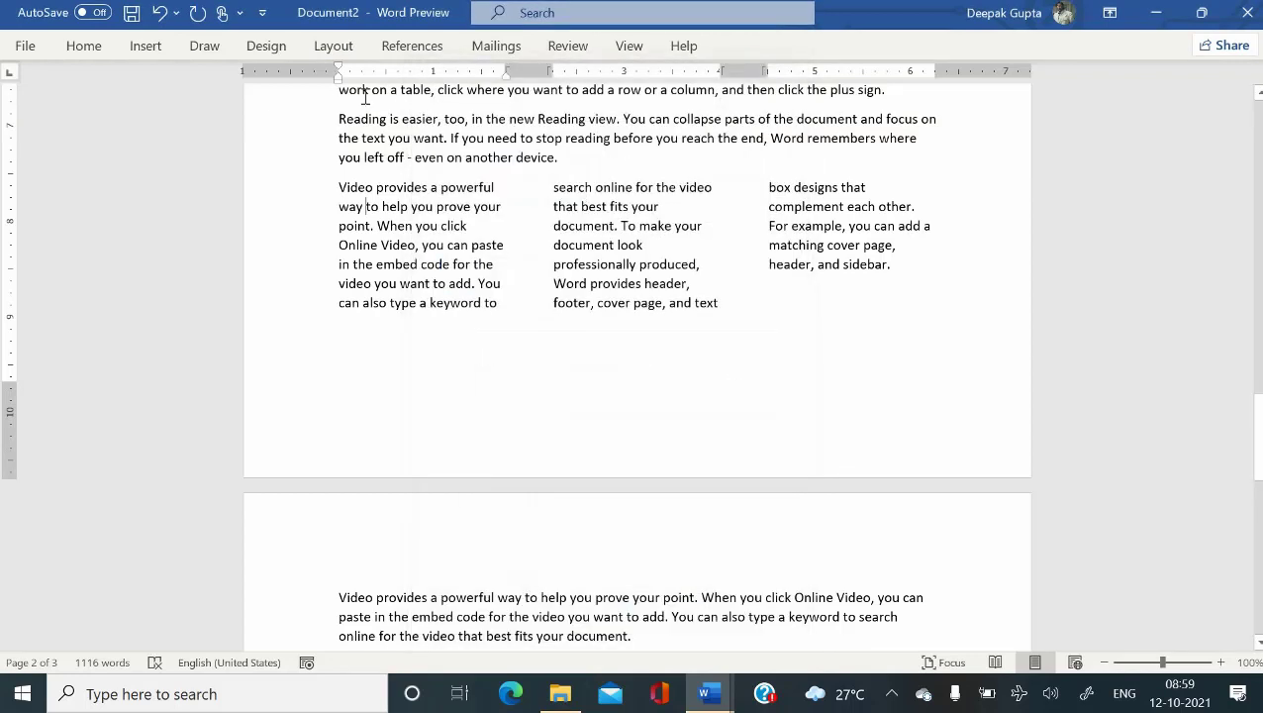
- Change the three-column section to four columns of equal width
left_click(319, 55)
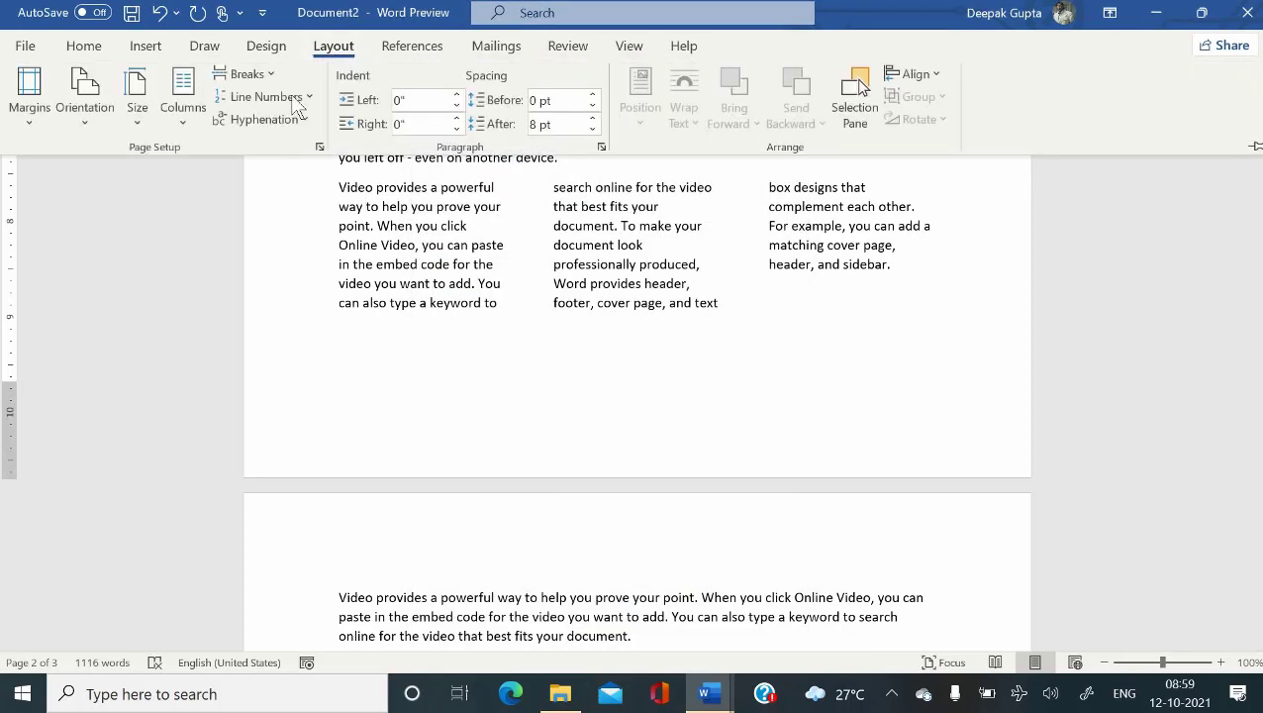
left_click(192, 116)
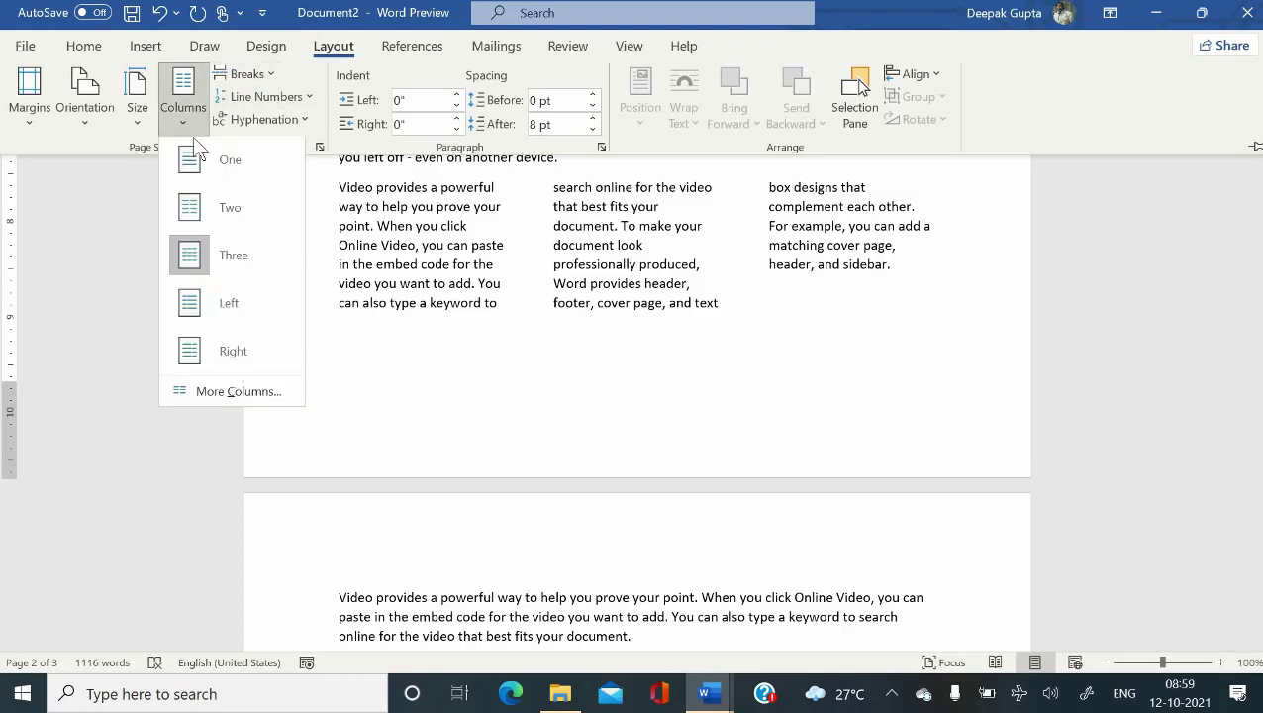
left_click(234, 394)
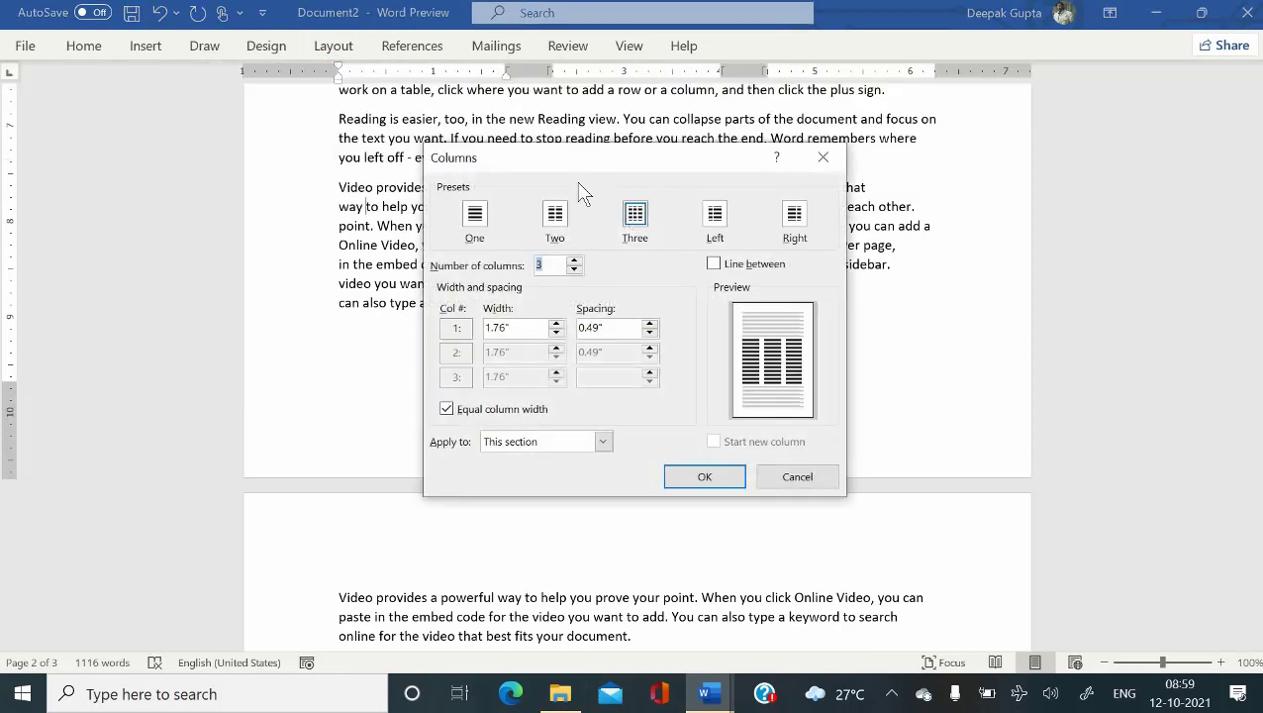
left_click_drag(582, 169, 548, 257)
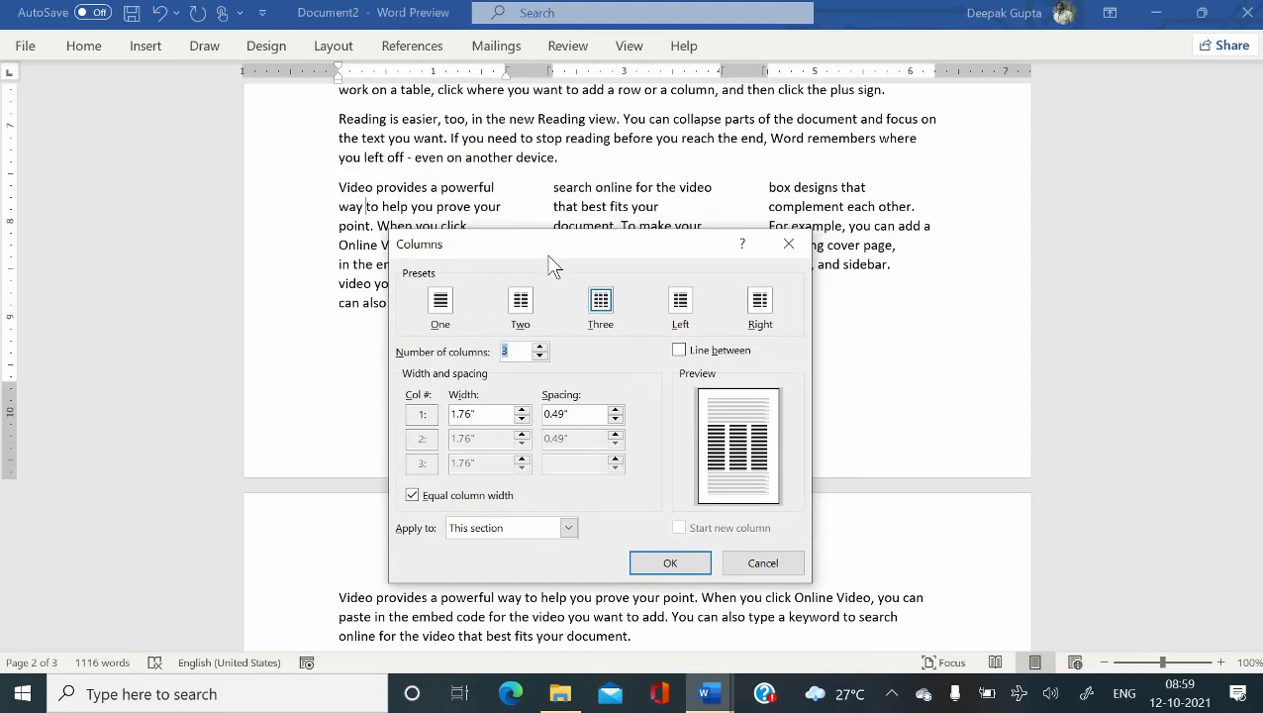
left_click(541, 348)
left_click(665, 564)
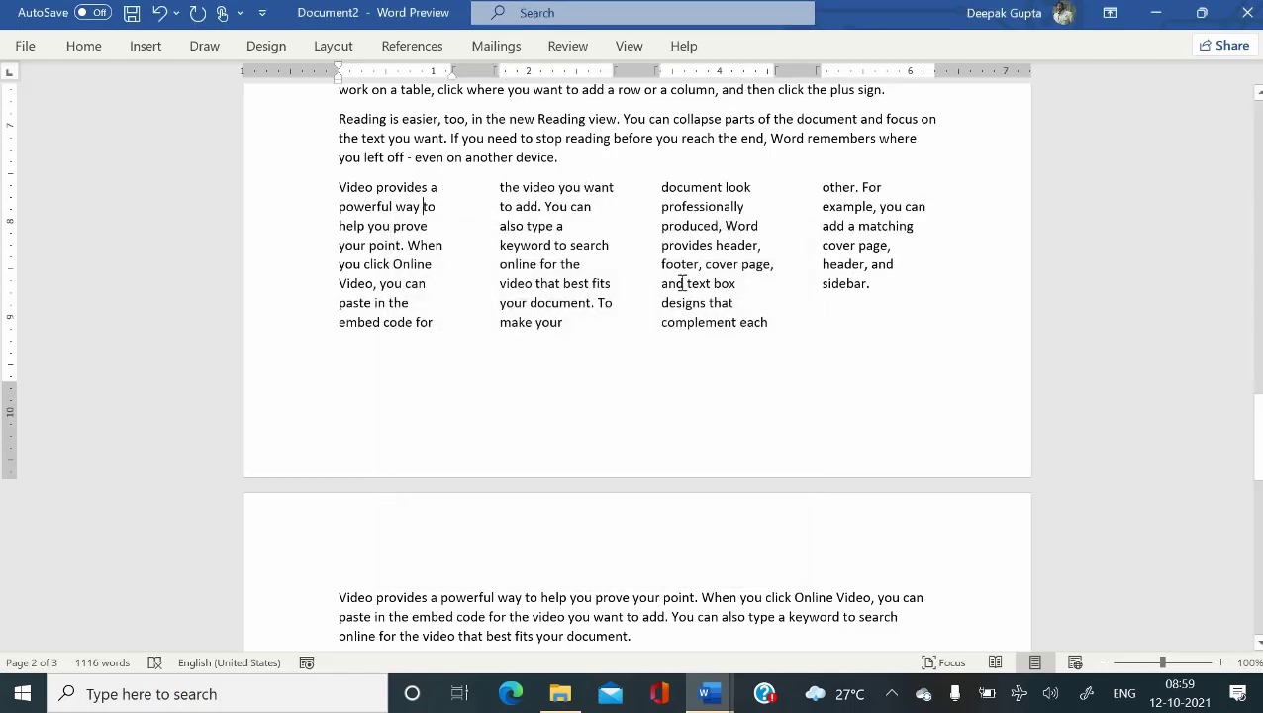
- Add a line between the columns of the four-column section
left_click(561, 262)
left_click(321, 45)
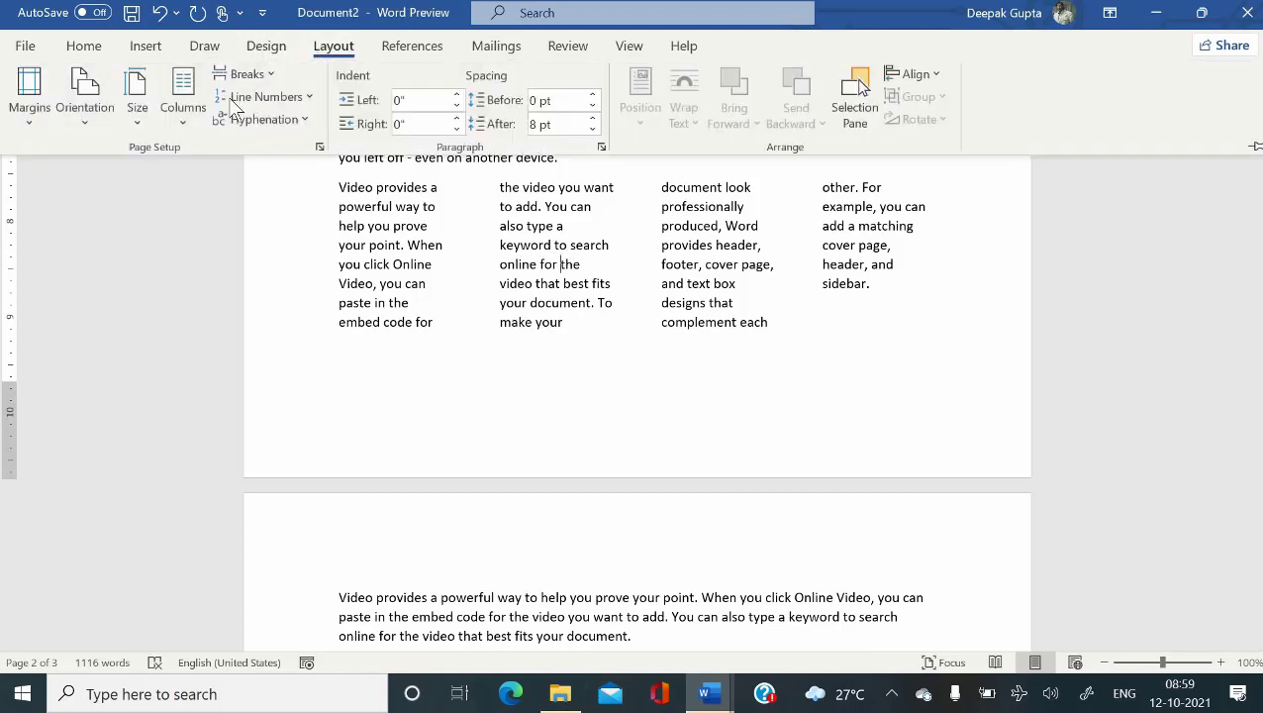
left_click(176, 116)
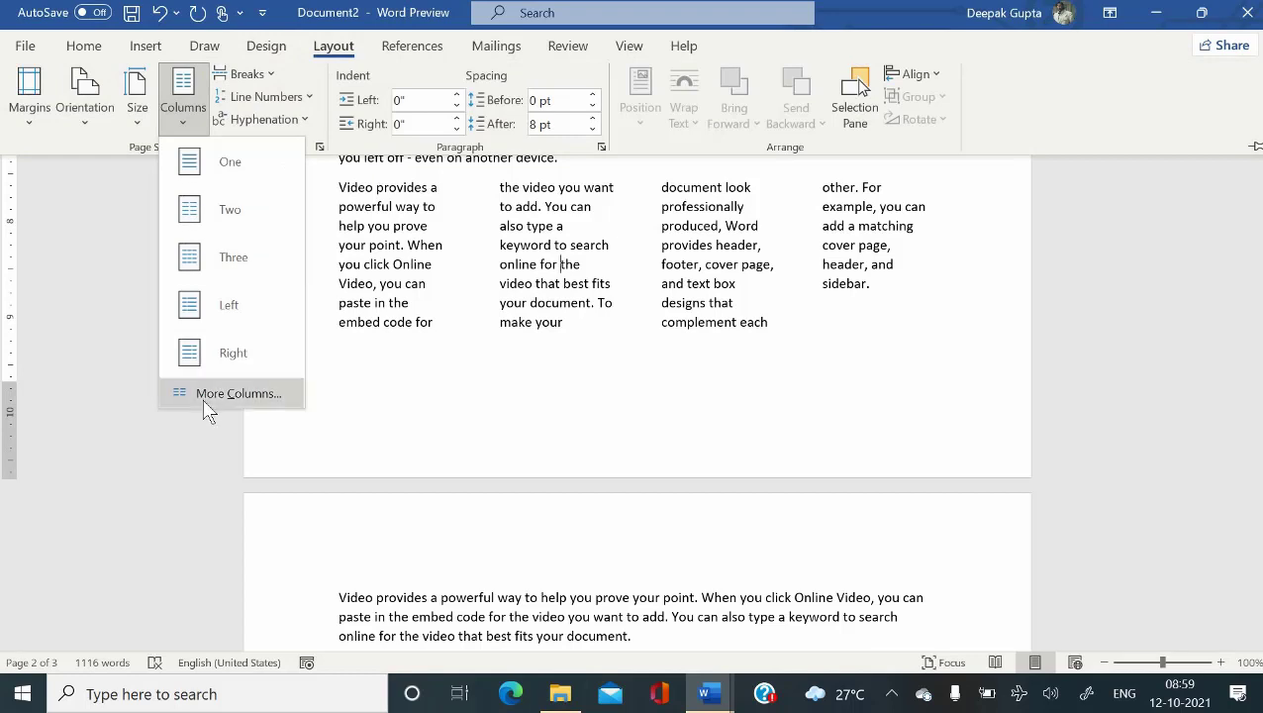
left_click(220, 395)
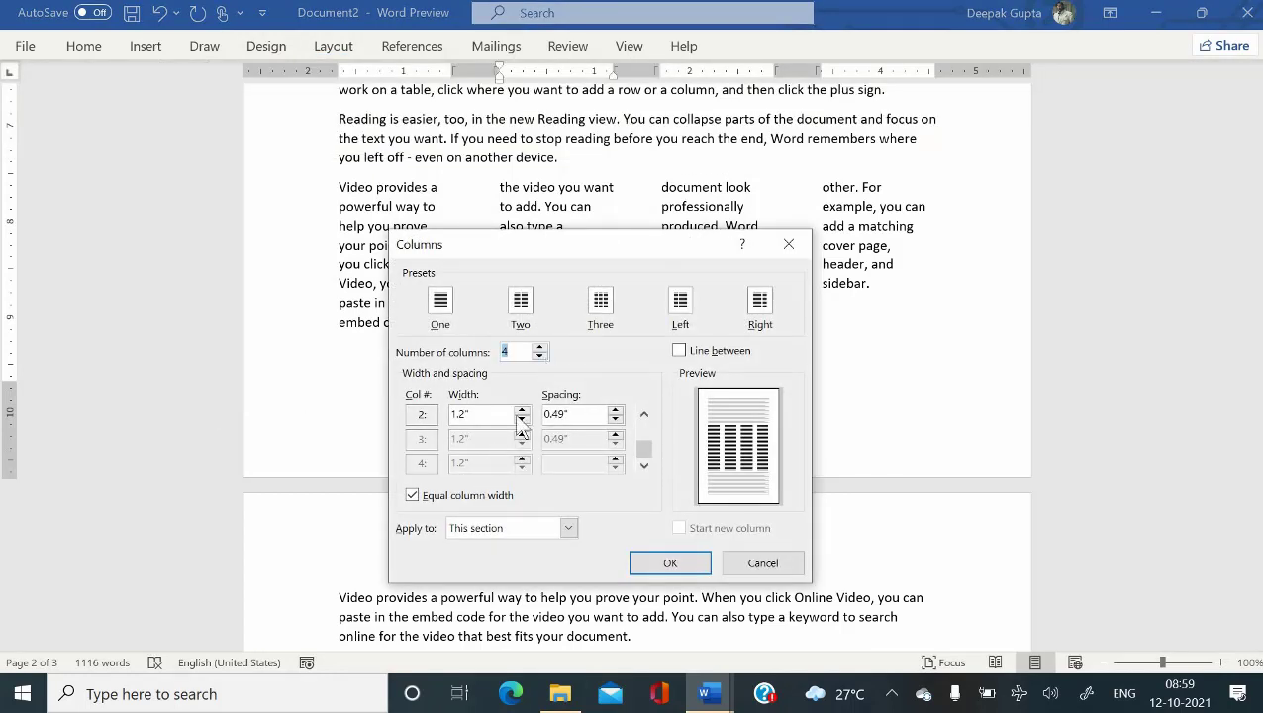
left_click(679, 351)
left_click(663, 562)
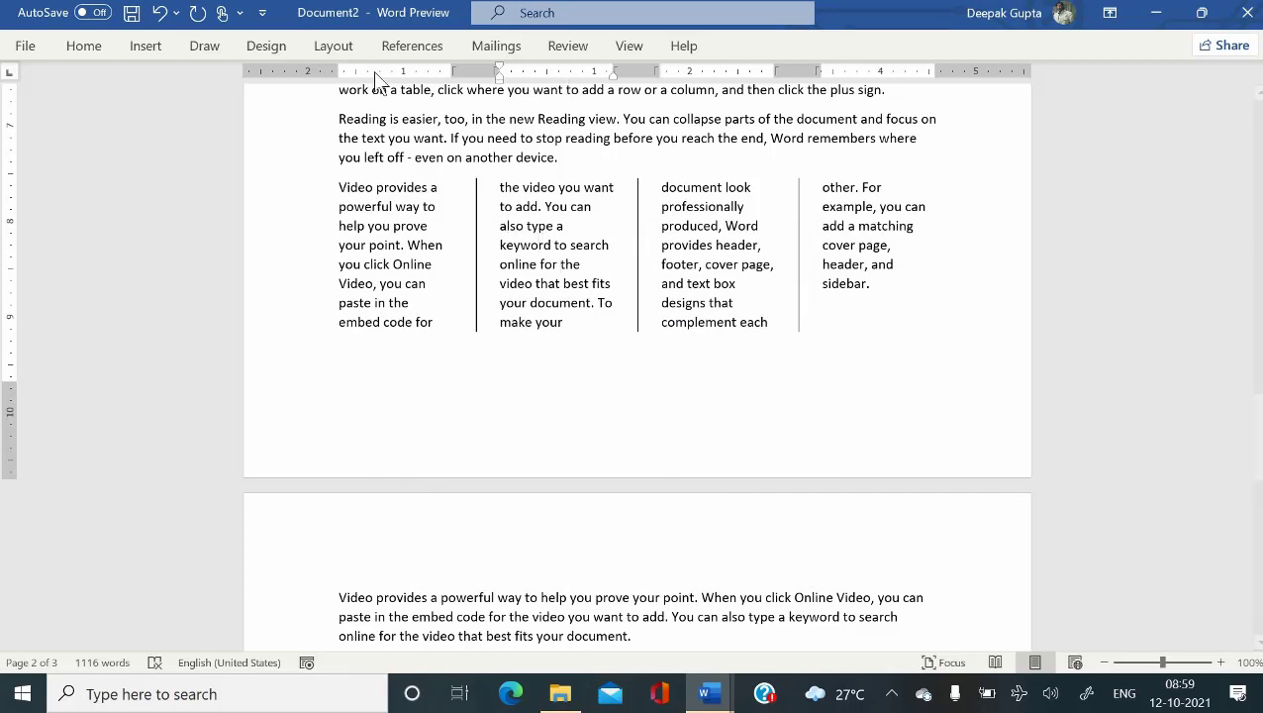
- Open the detailed column settings for the four-column section and reduce the spacing between its equal-width columns to 0"
left_click(322, 46)
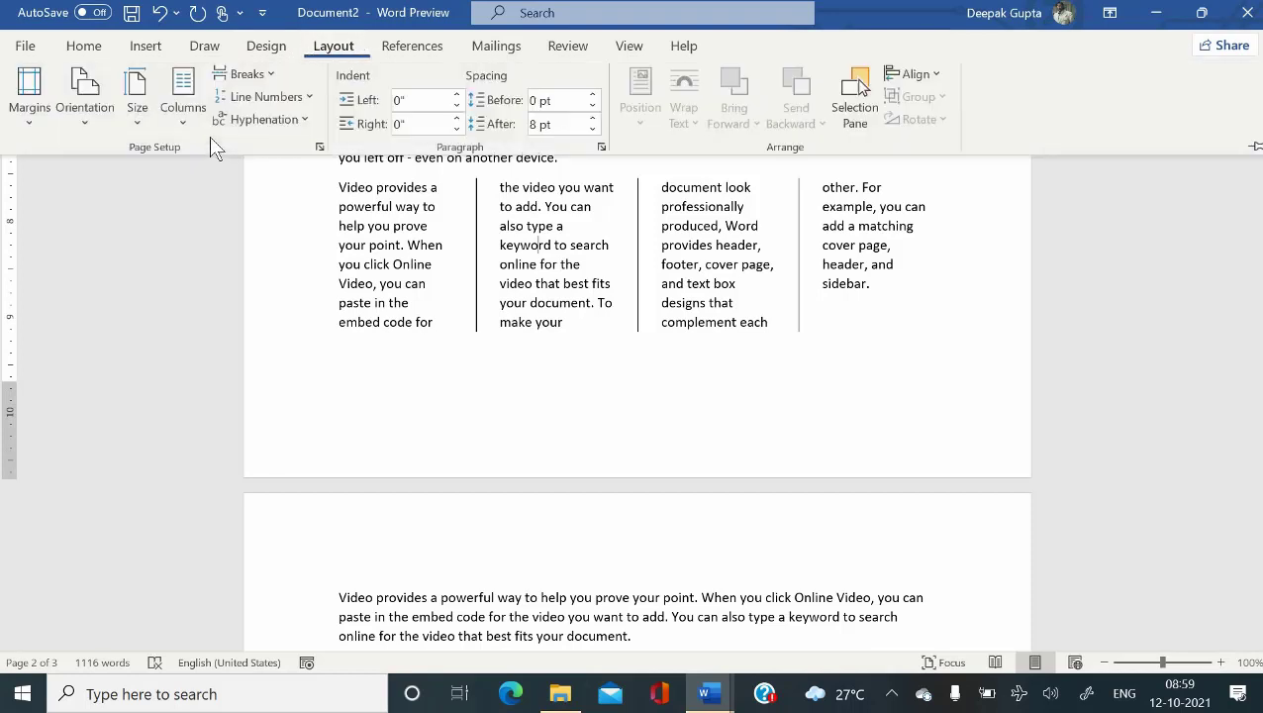
left_click(182, 109)
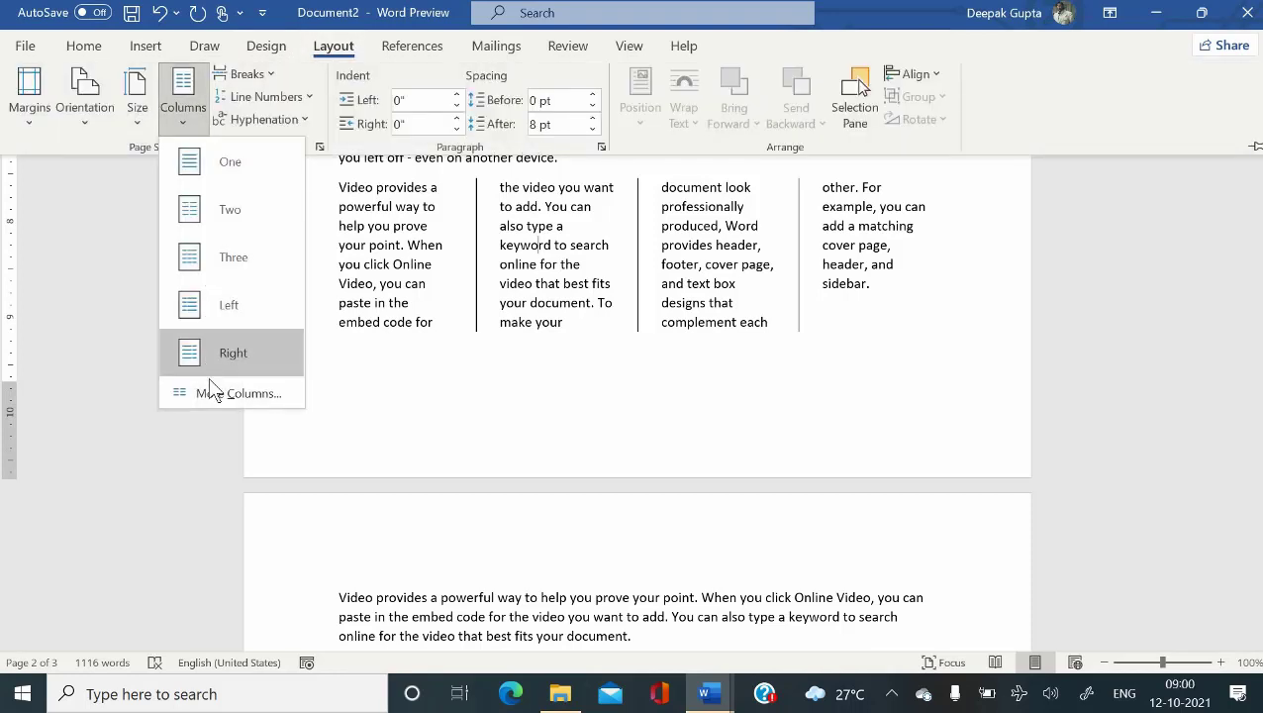
left_click(542, 366)
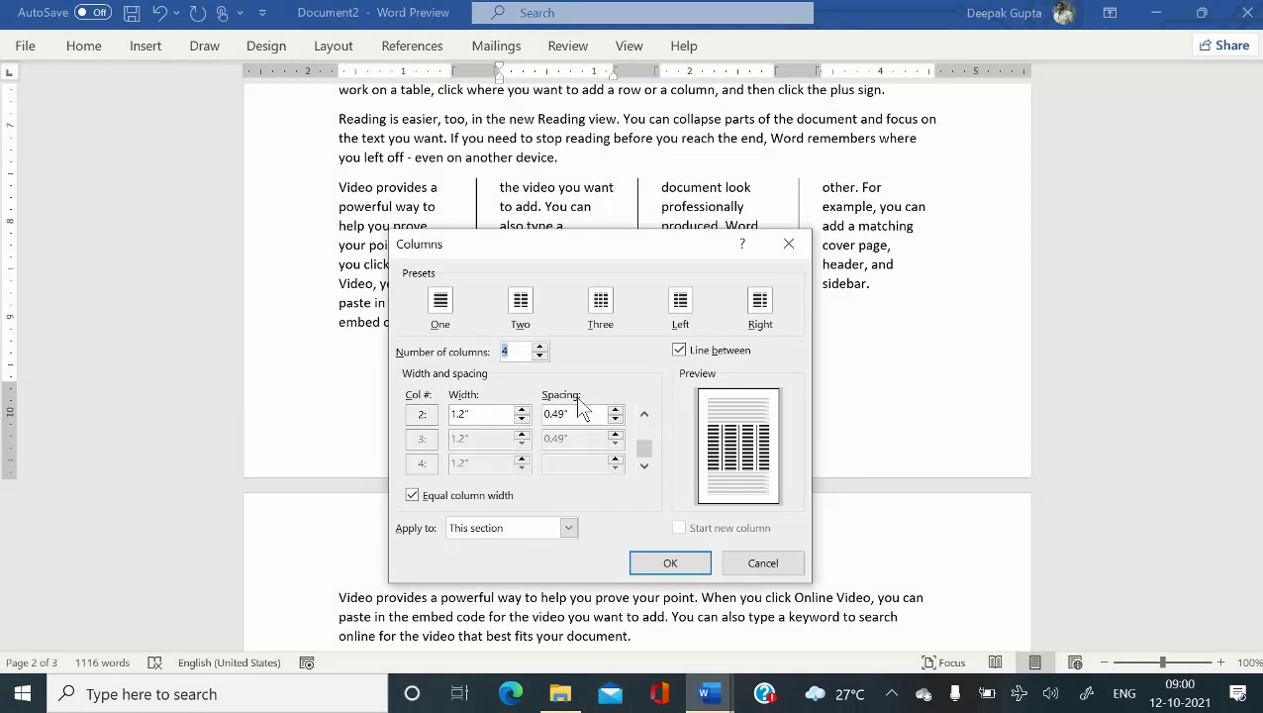
left_click_drag(607, 254, 596, 340)
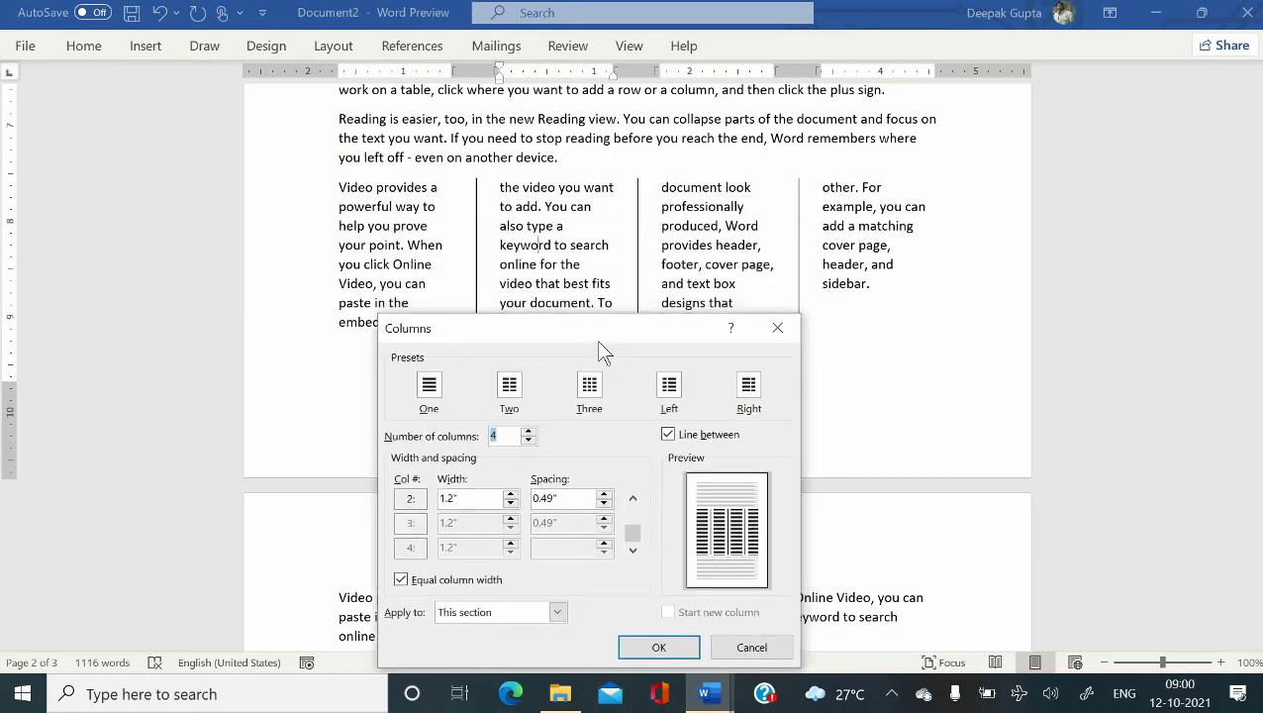
left_click(604, 505)
left_click(604, 505)
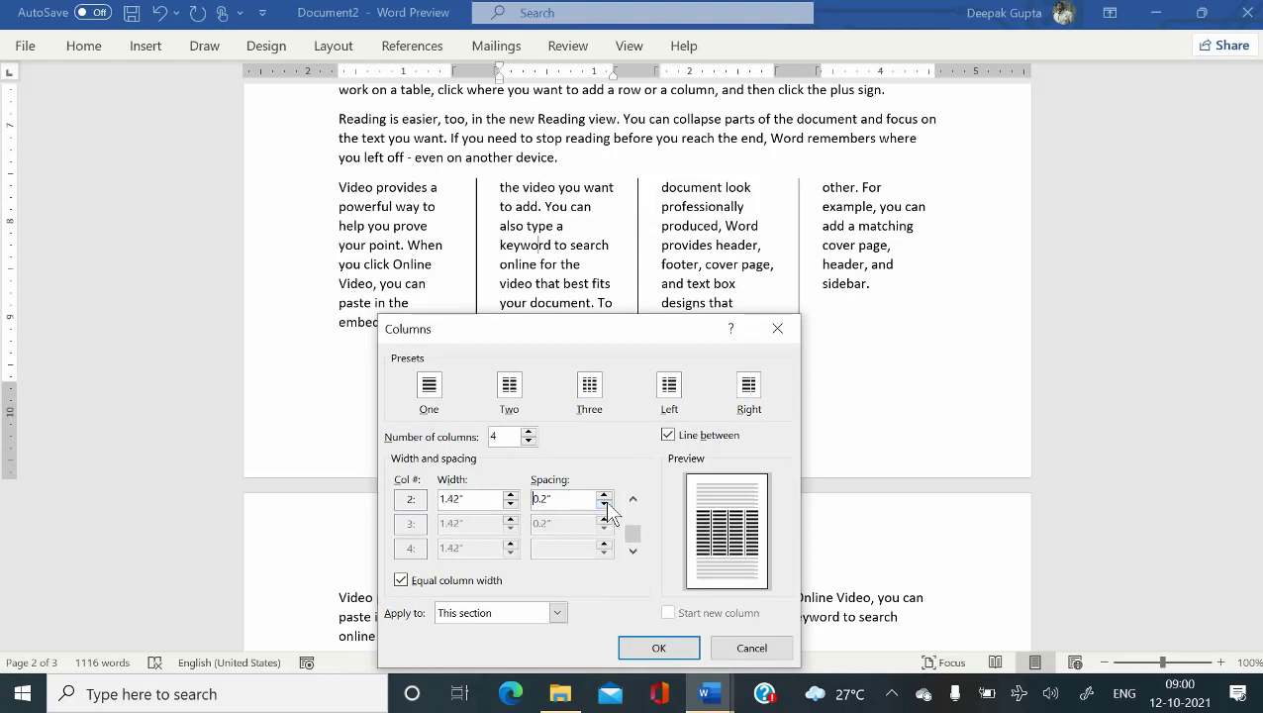
left_click(604, 504)
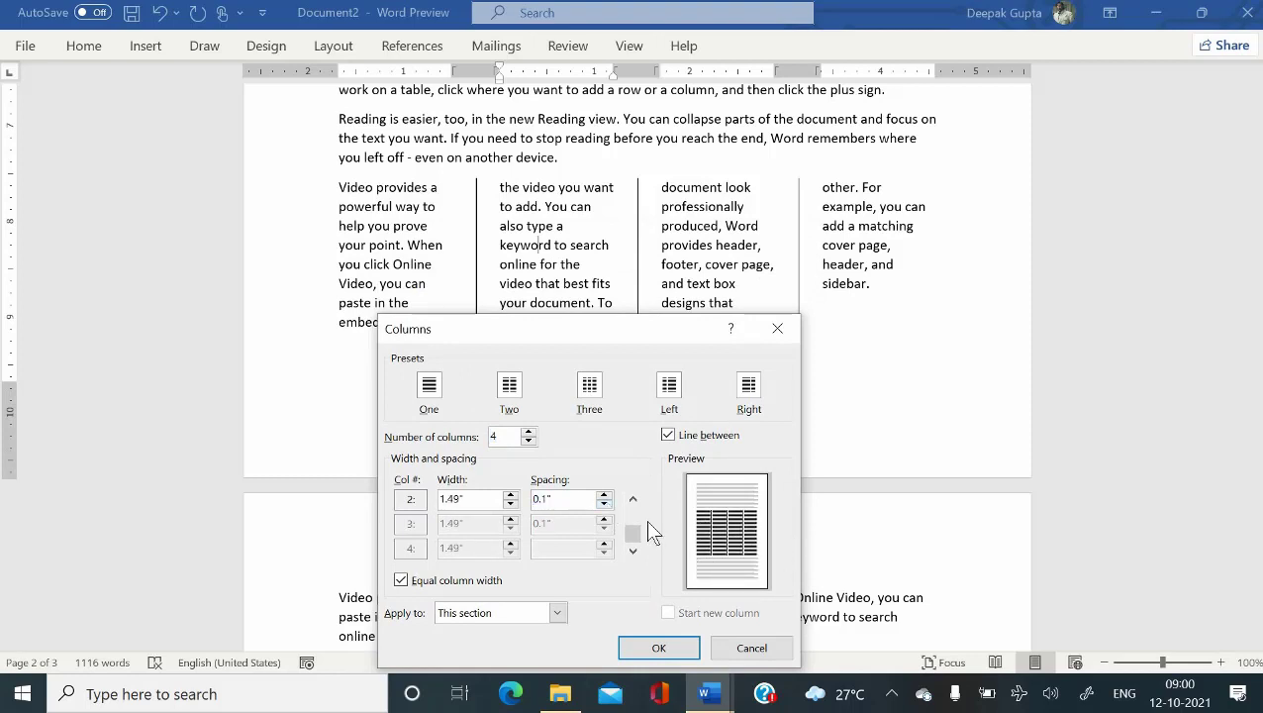
left_click(604, 504)
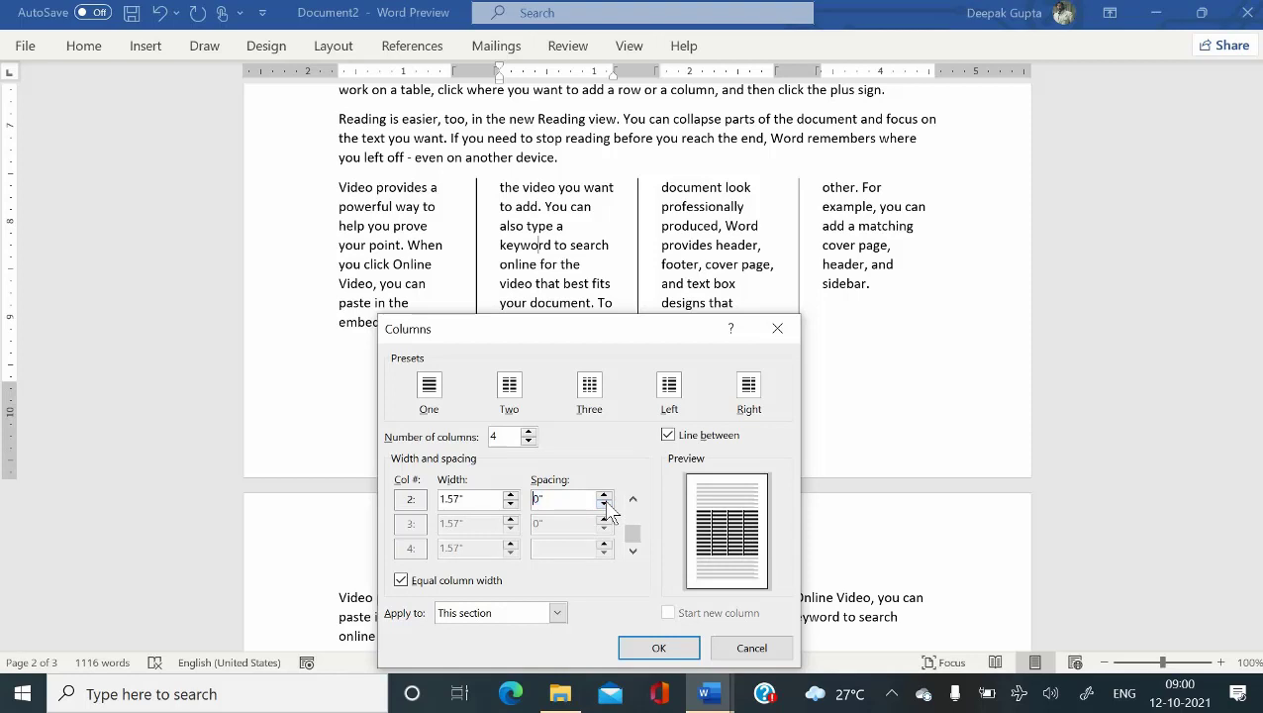
- Increase the spacing between the four columns to 0.8" to compare the preview
left_click(604, 497)
left_click(604, 497)
left_click(604, 497)
left_click(604, 497)
left_click(604, 497)
left_click(604, 497)
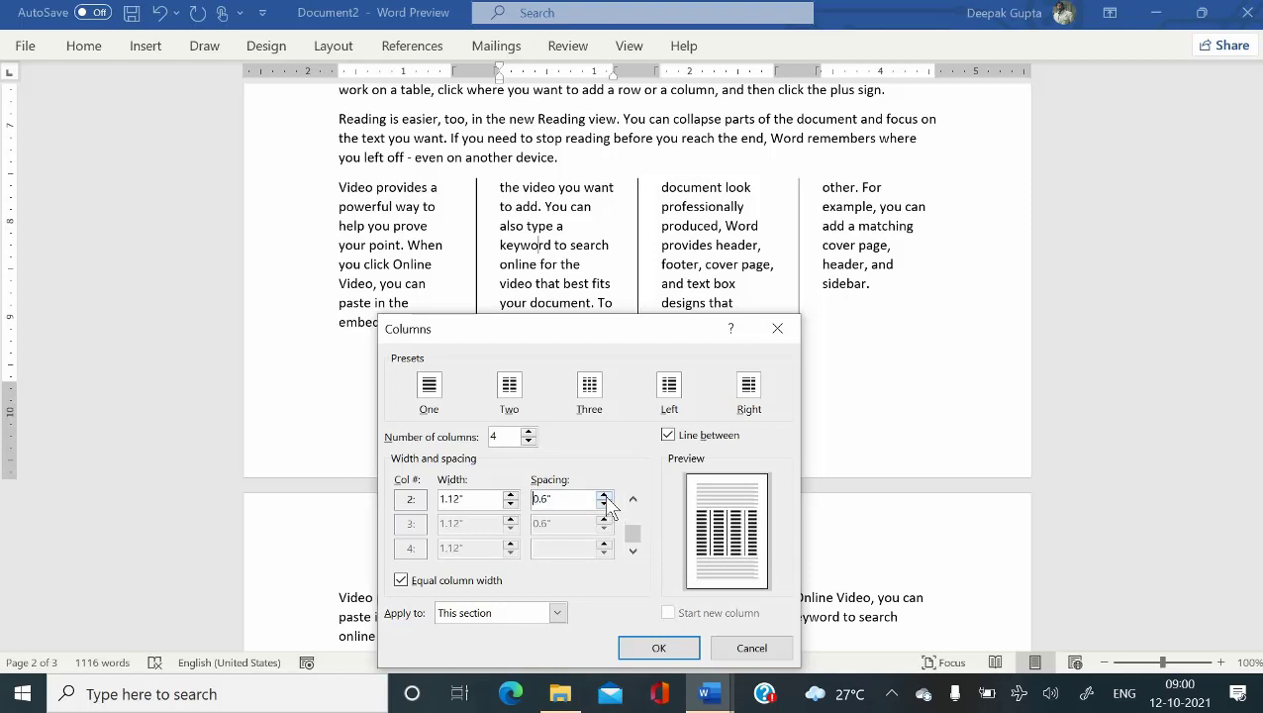
left_click(604, 496)
left_click(604, 496)
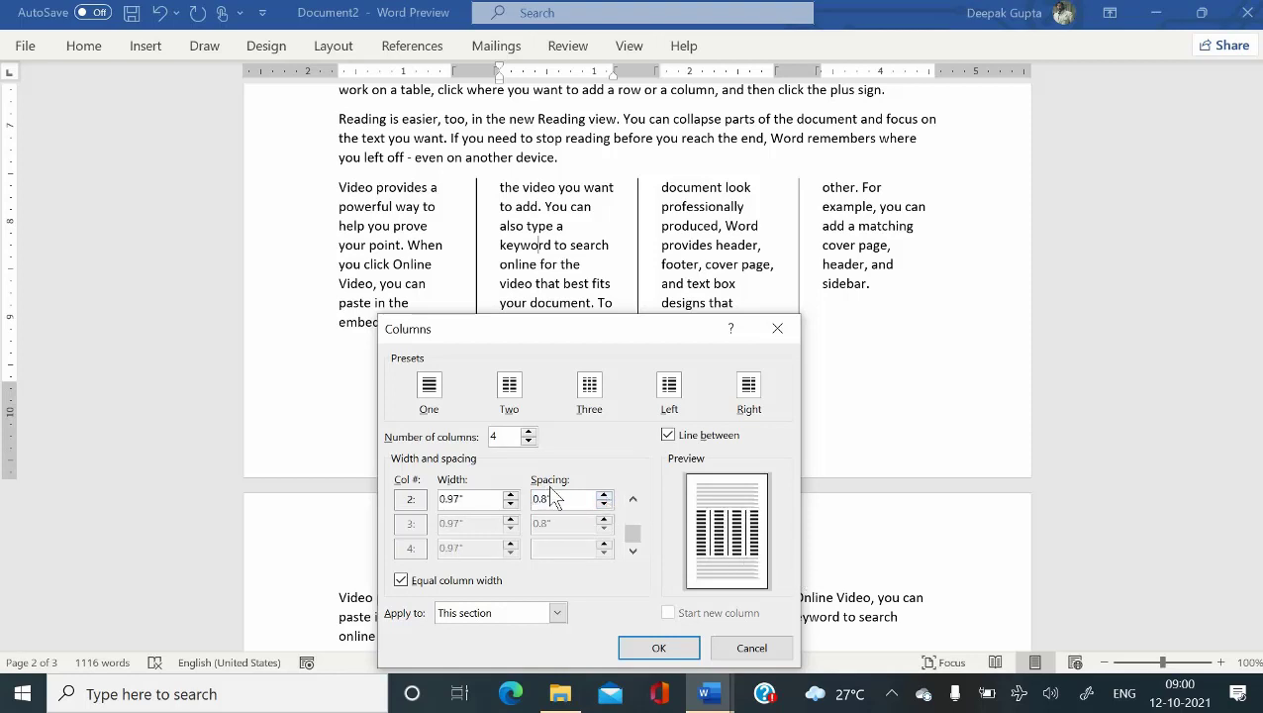
- Set the spacing between the four columns to 0.2" and apply it to this section
left_click(604, 503)
left_click(604, 503)
left_click(604, 503)
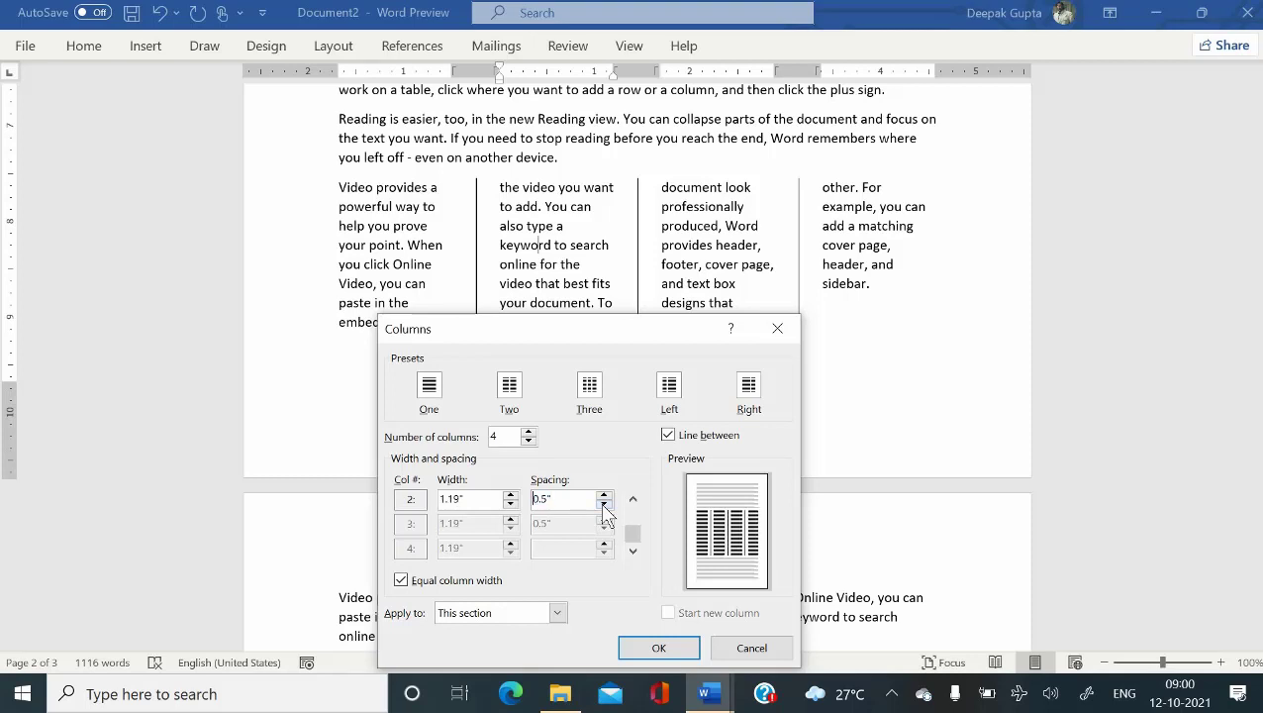
left_click(604, 503)
left_click(604, 503)
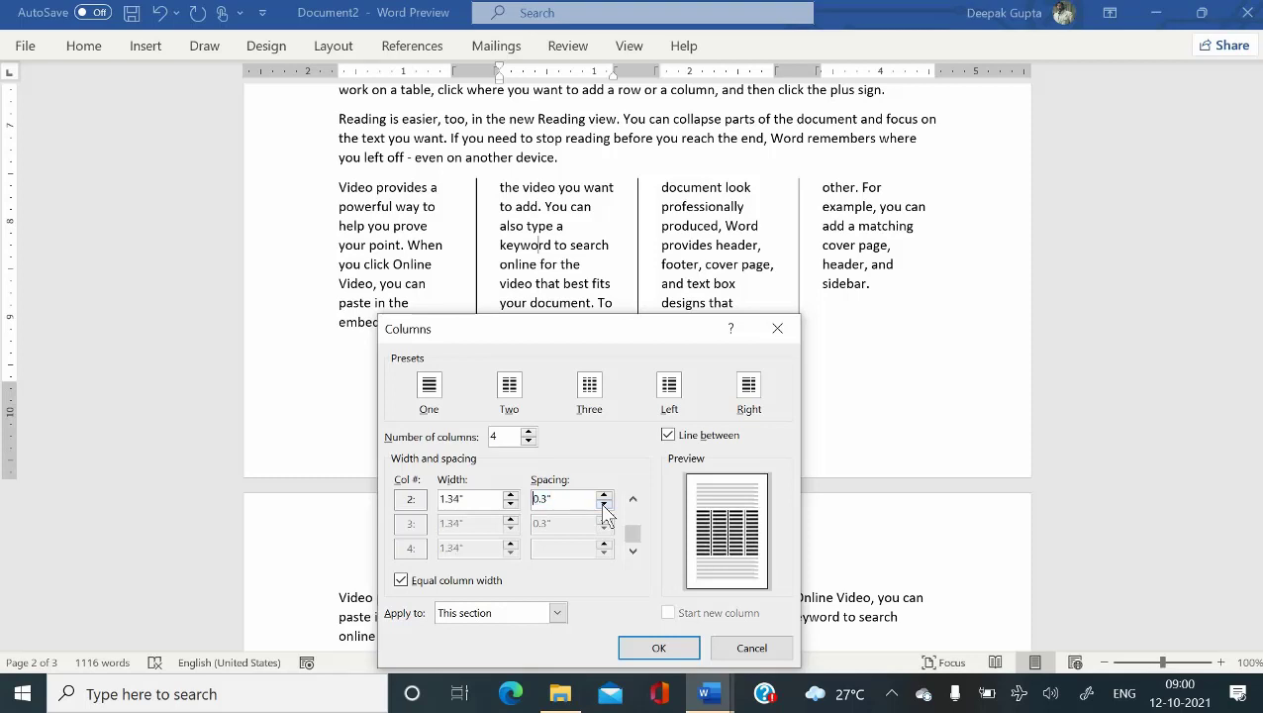
left_click(659, 648)
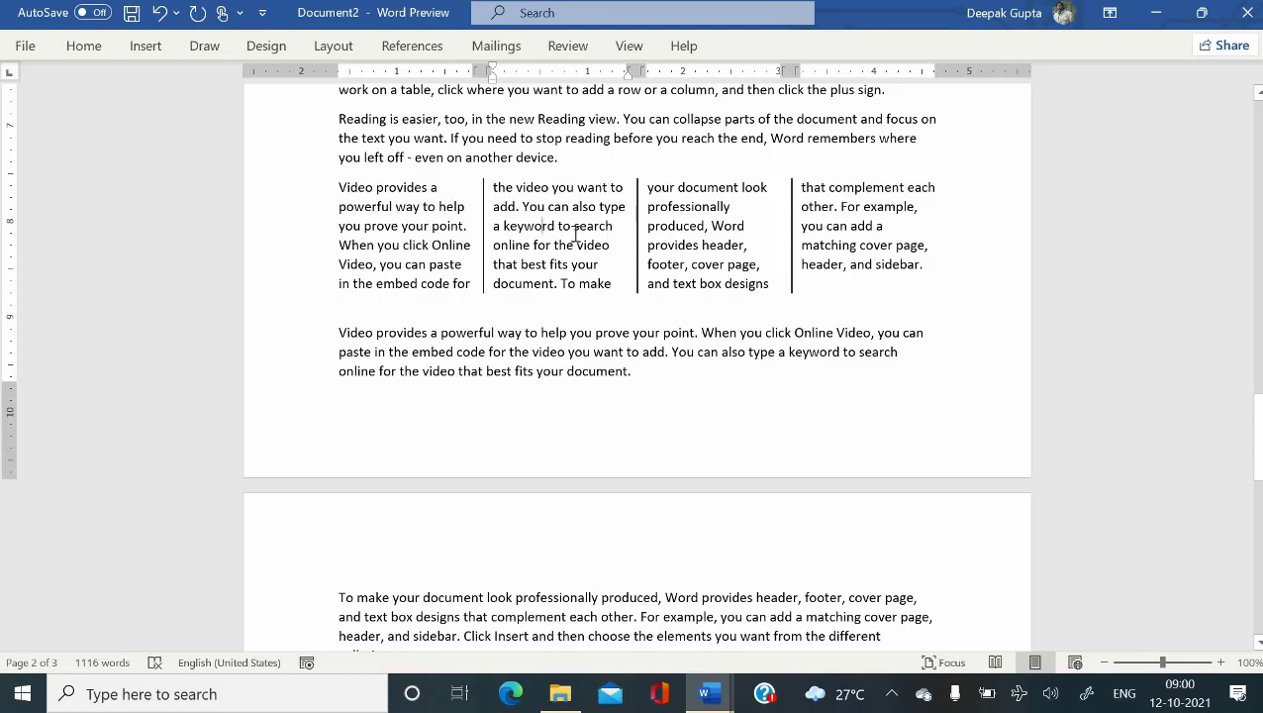
- Review the column settings of the four-column section, including the part of the document they apply to
left_click(333, 47)
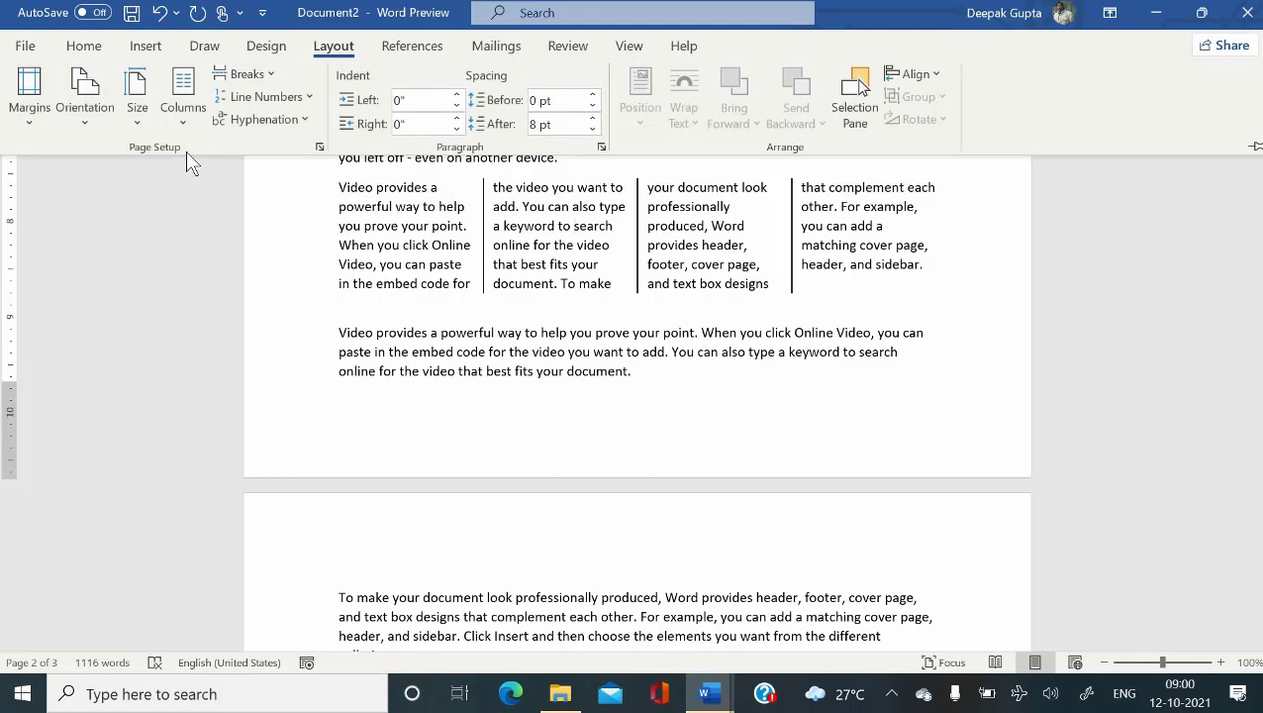
left_click(186, 124)
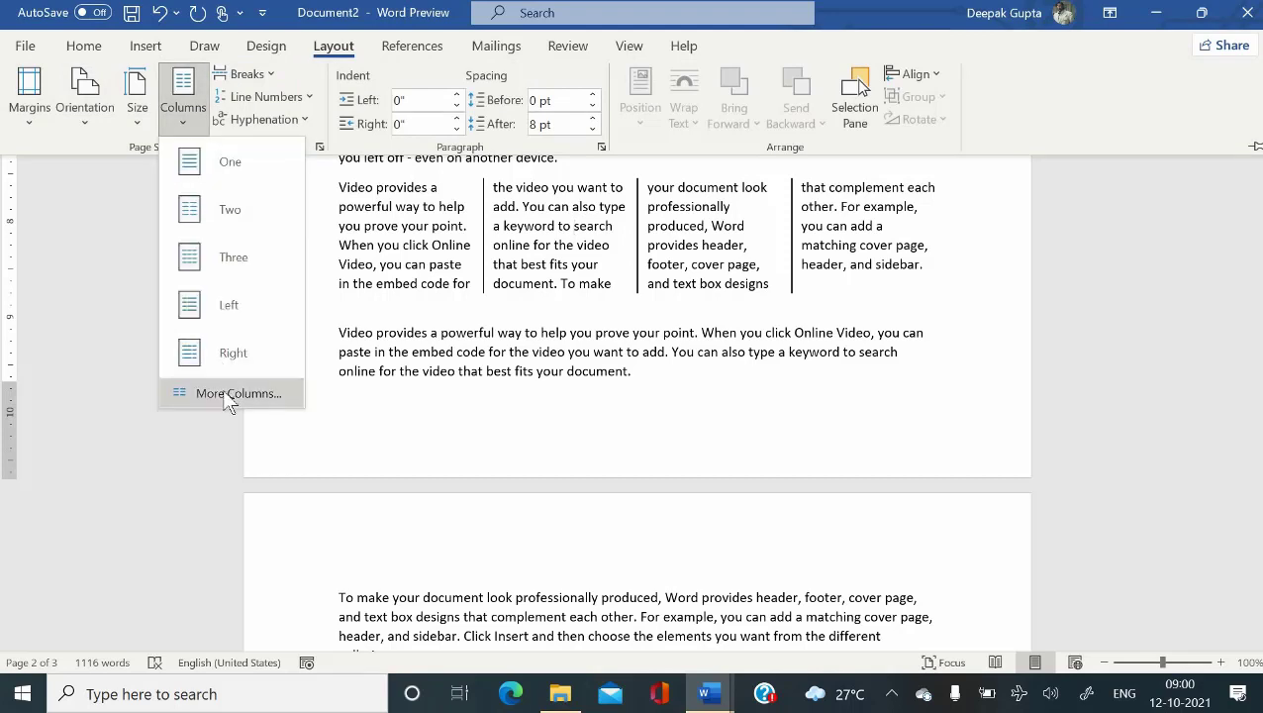
left_click(226, 313)
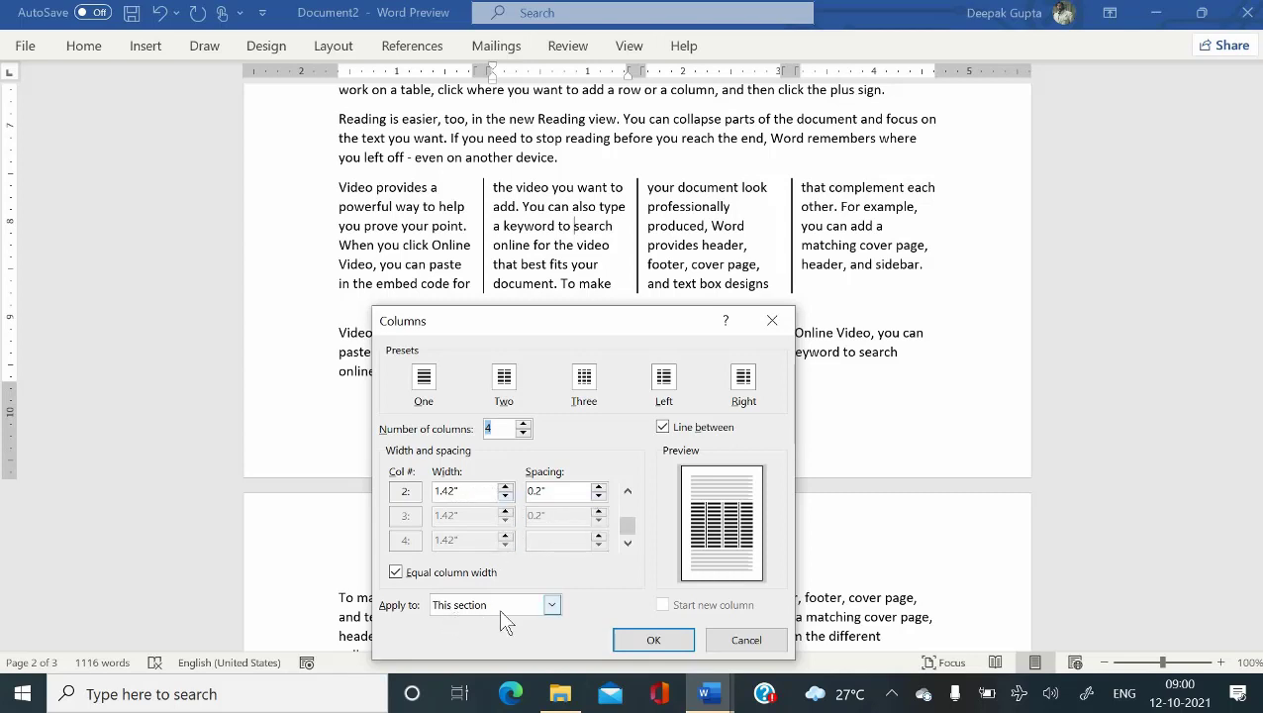
left_click(654, 640)
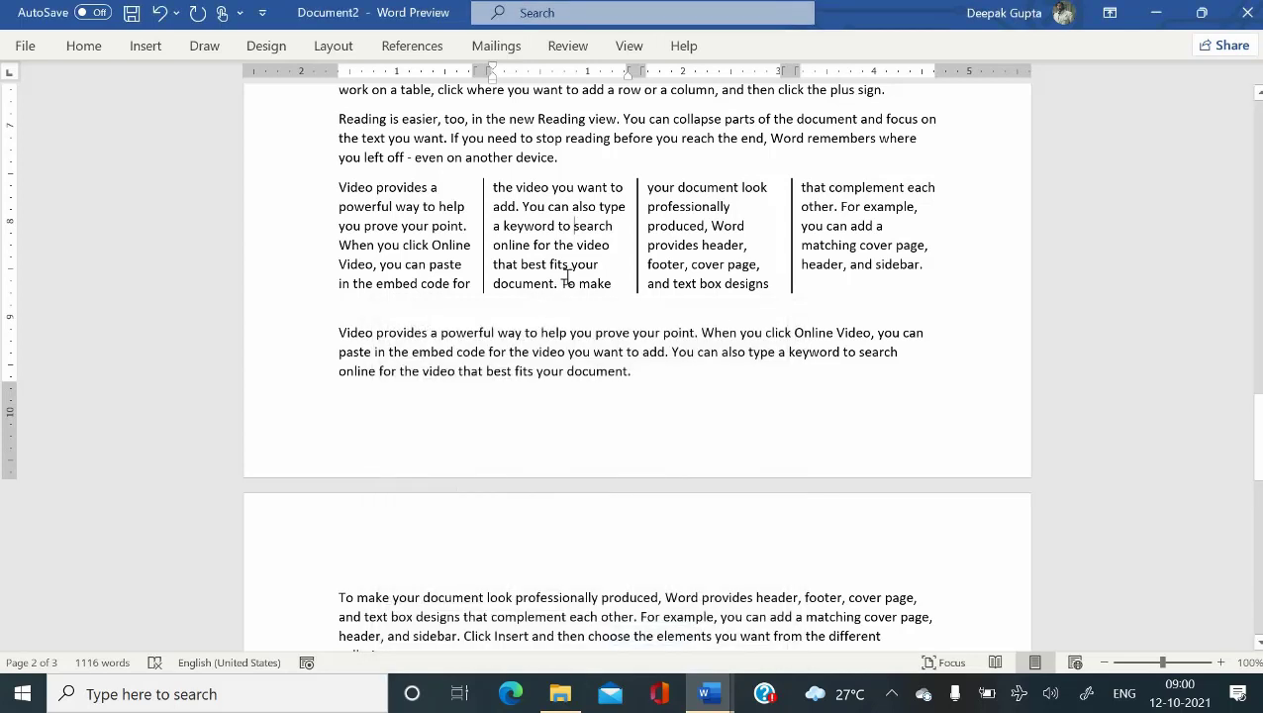
- Insert a continuous section break after the last paragraph at the end of the document
scroll(567, 277, "down", 1)
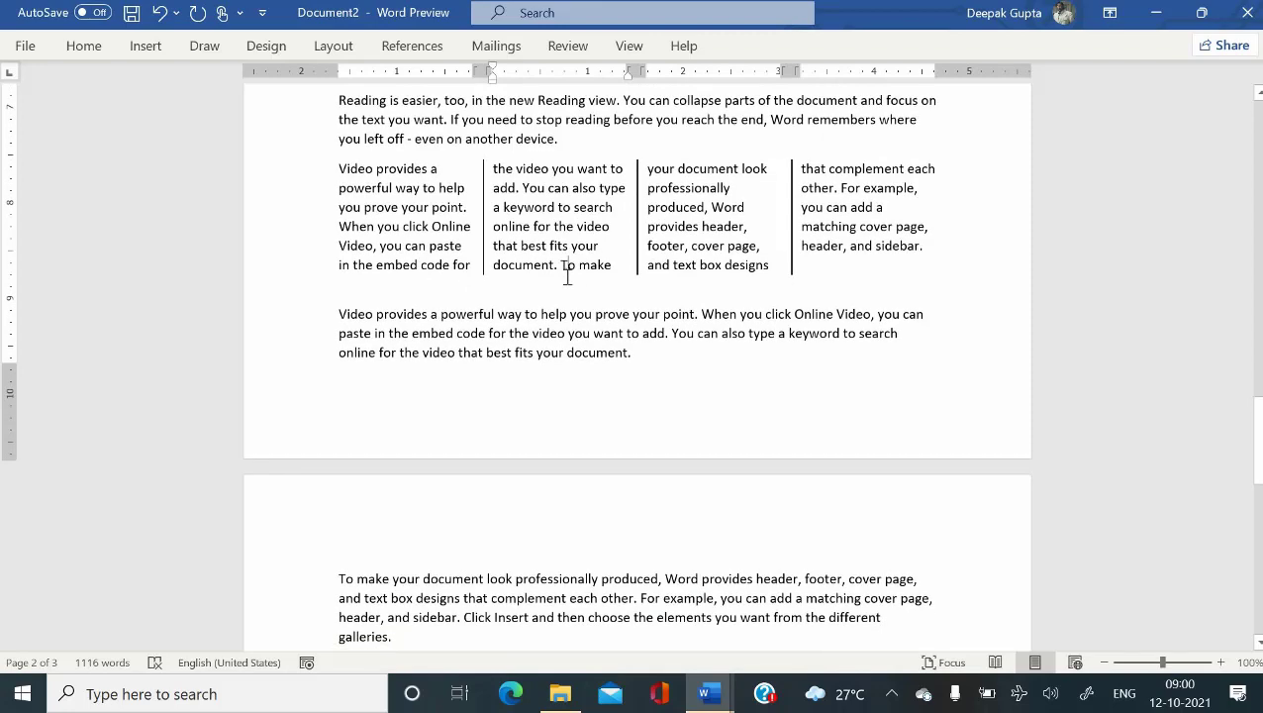
scroll(567, 277, "up", 2)
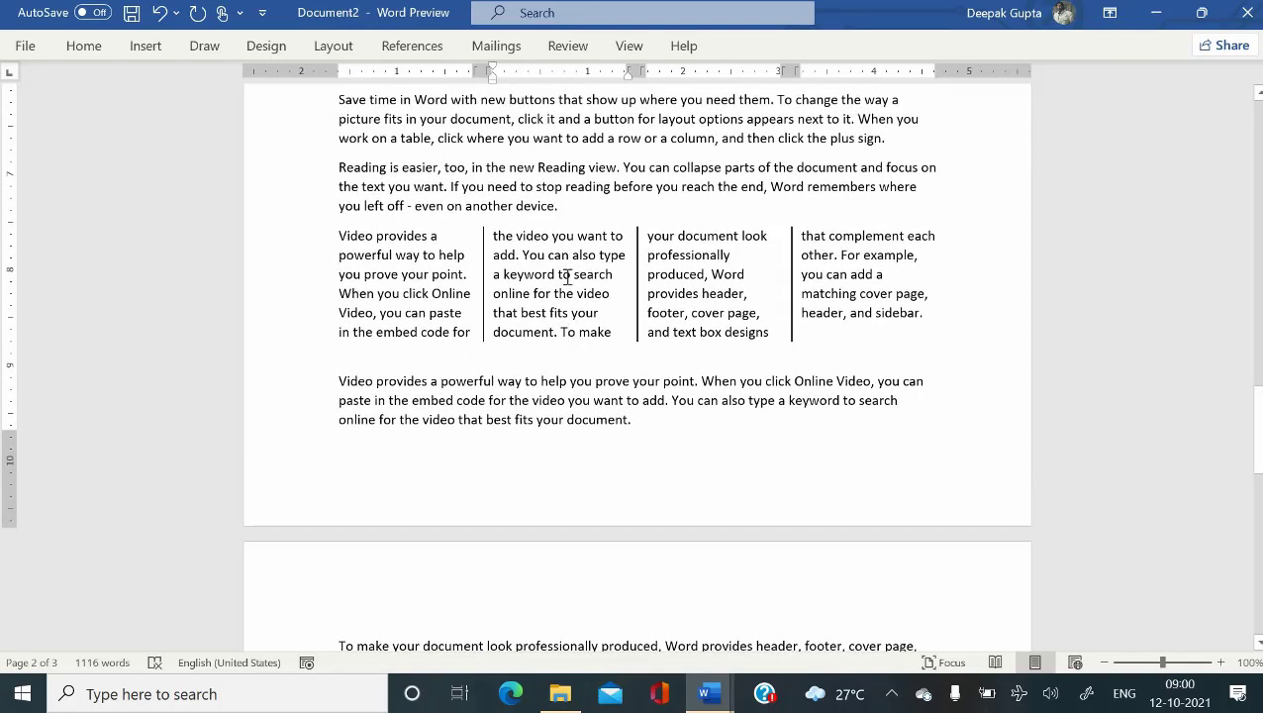
scroll(568, 277, "down", 6)
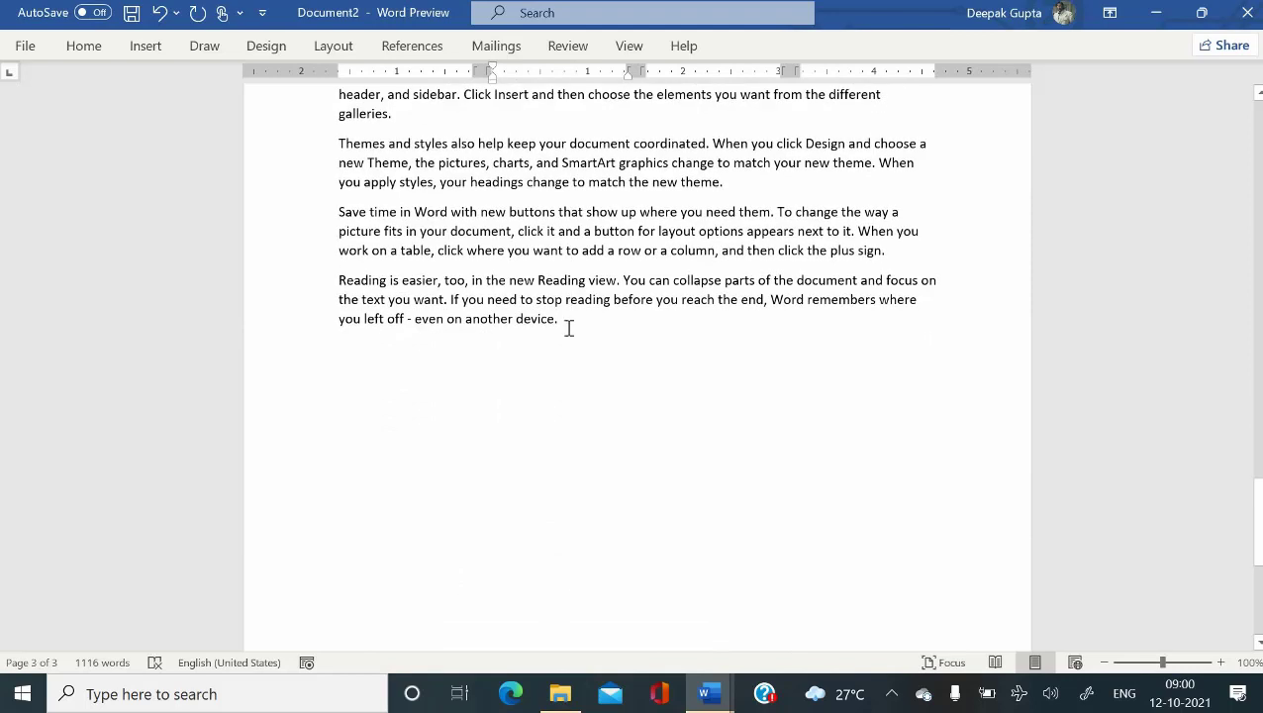
left_click(569, 328)
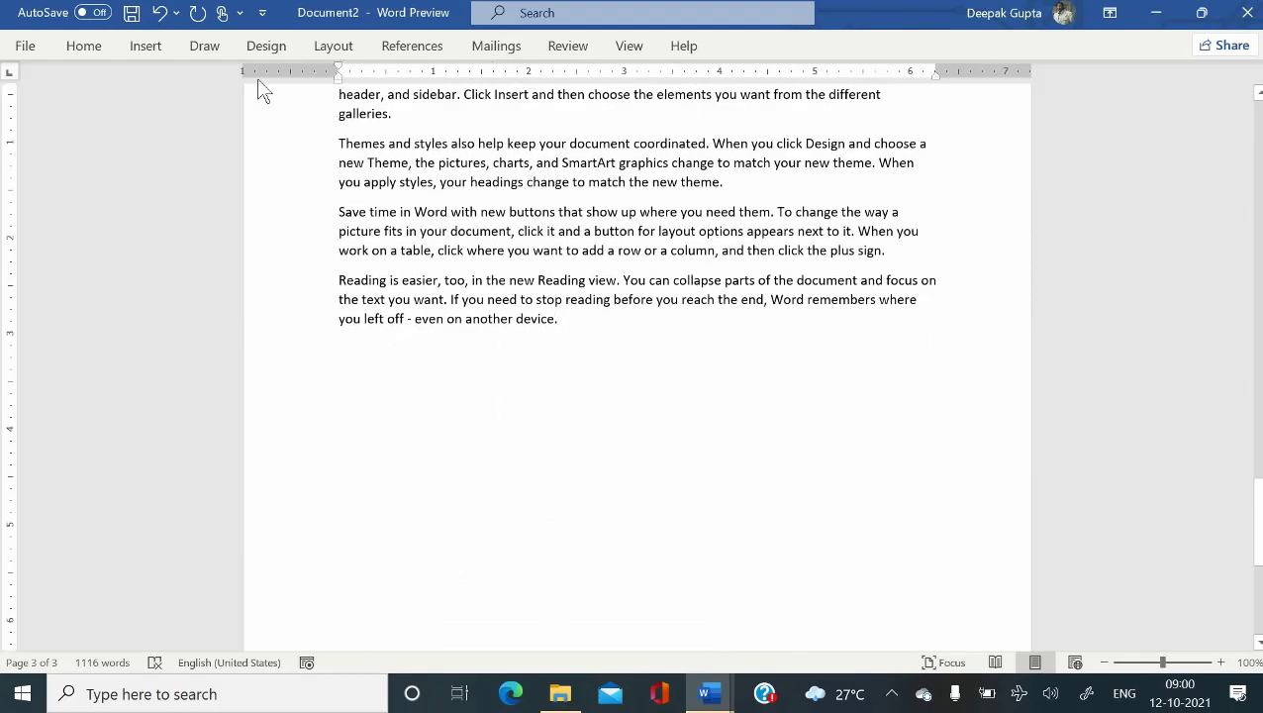
left_click(334, 45)
left_click(184, 117)
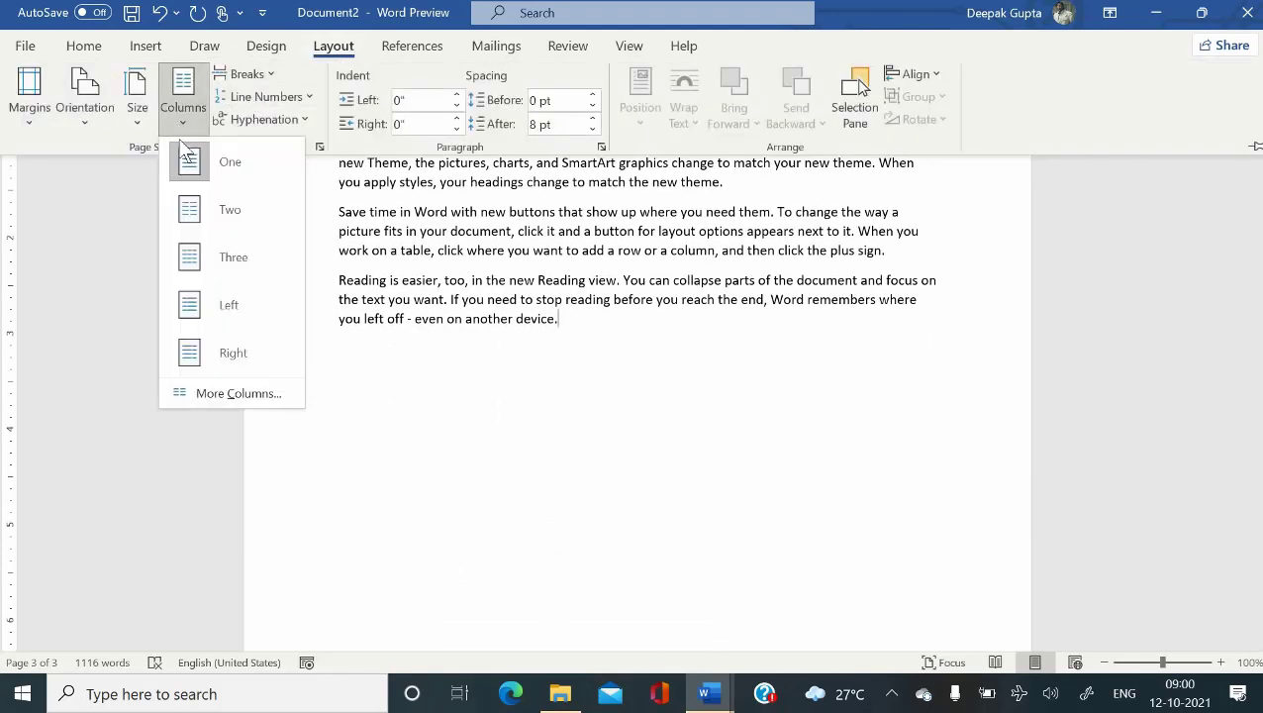
left_click(259, 76)
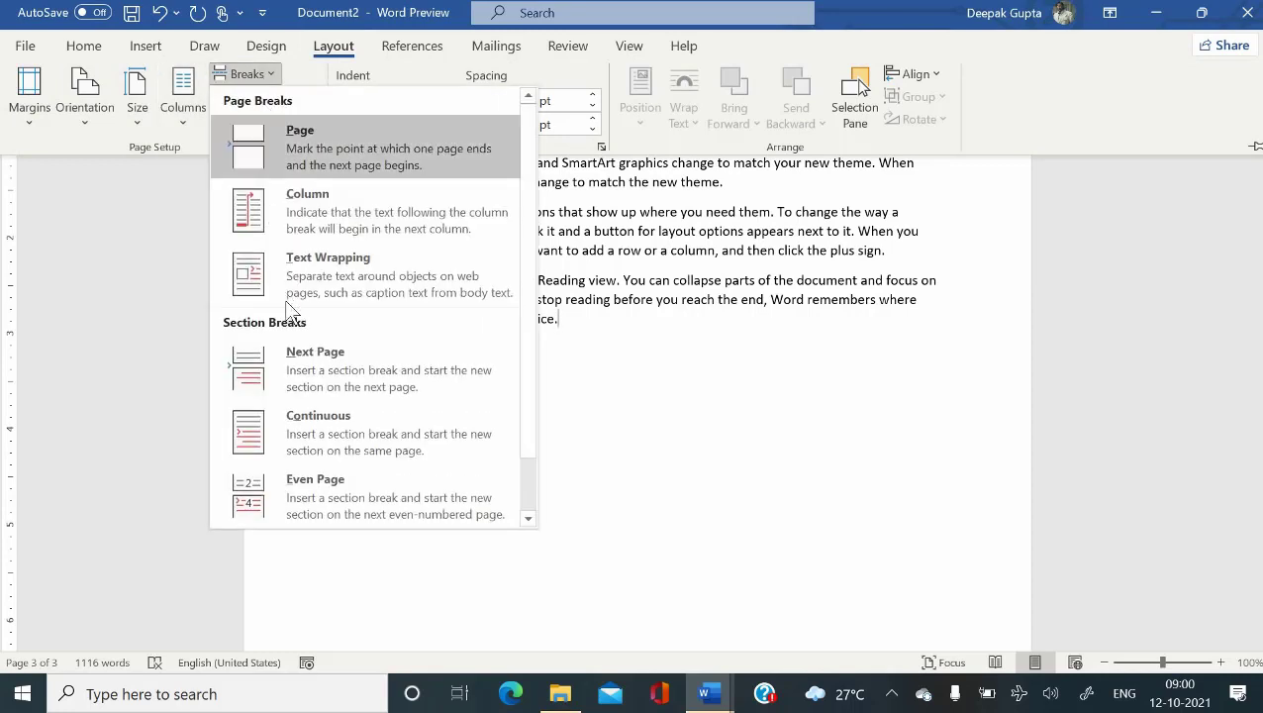
left_click(310, 416)
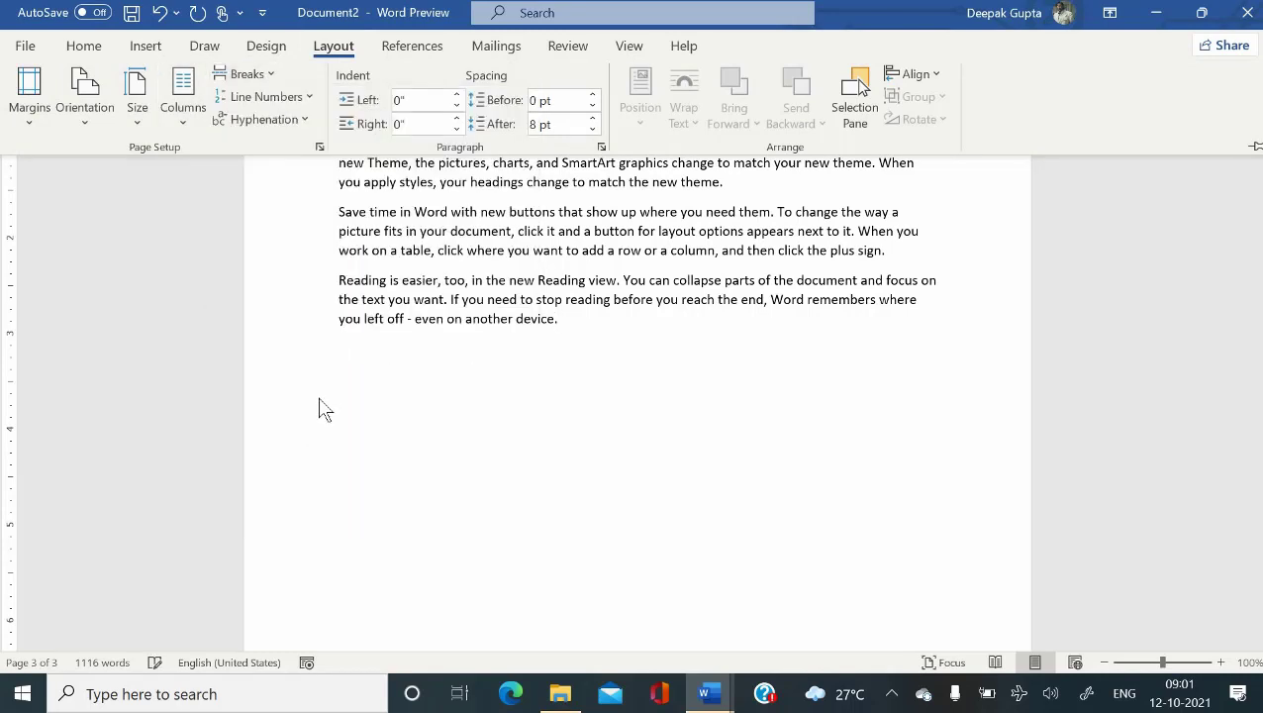
- Format the new section as three columns and fill it with sample text generated by =rand(1,10)
left_click(193, 114)
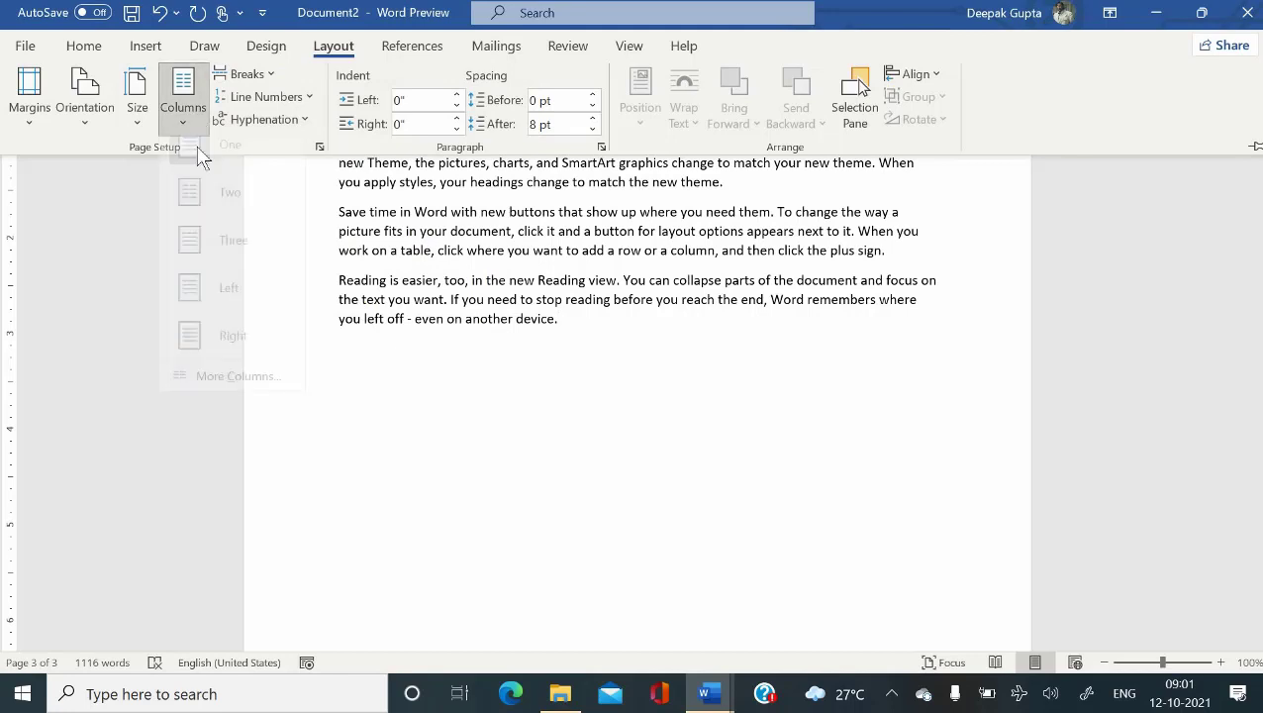
left_click(212, 244)
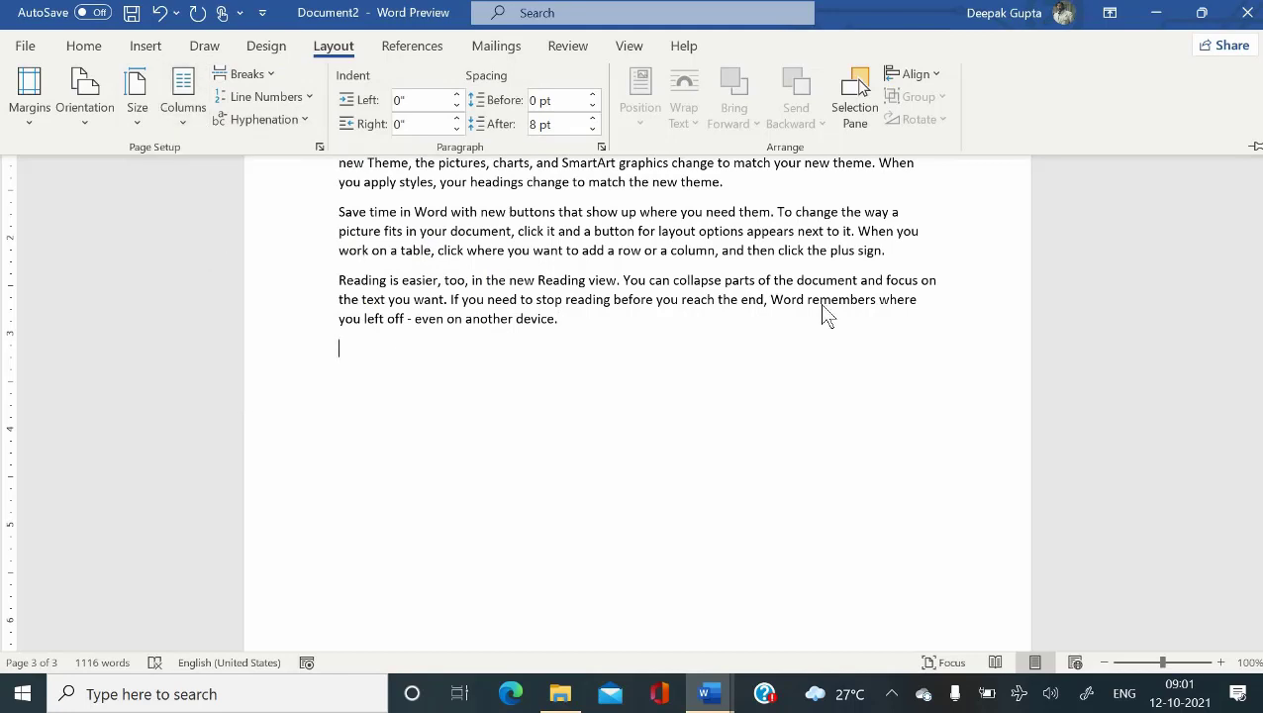
type("=ran")
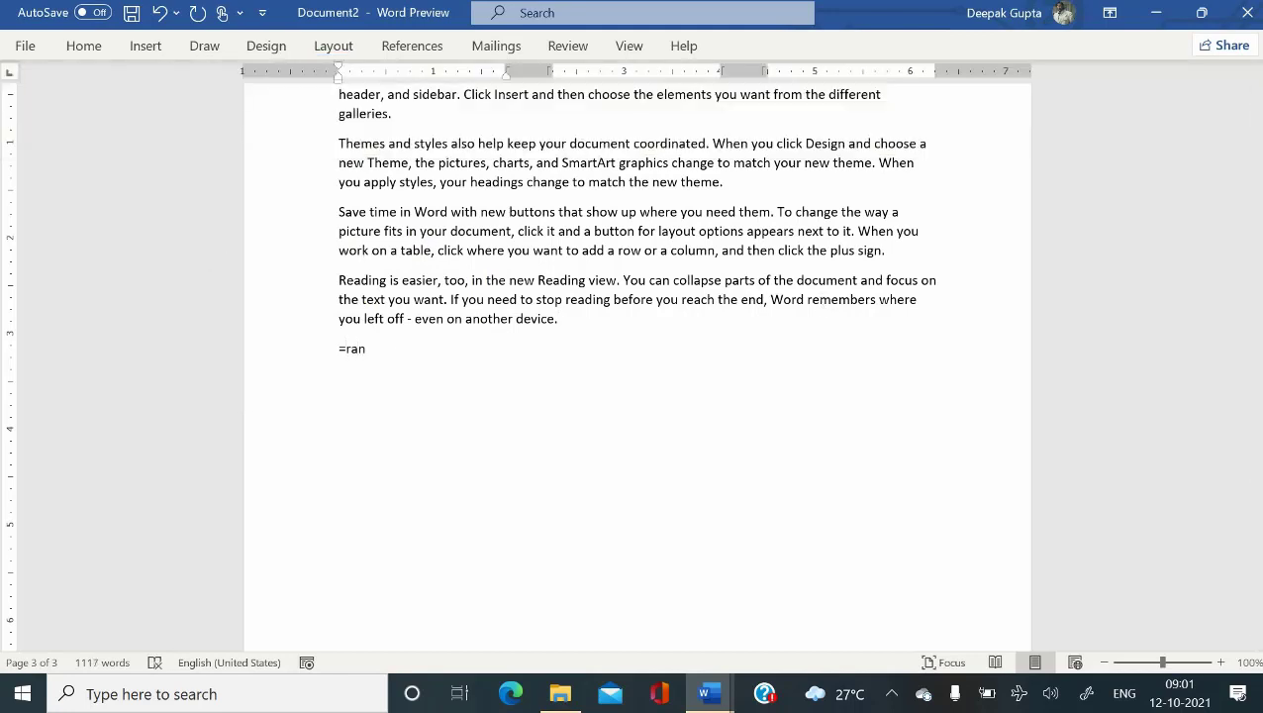
type("d(")
type("1,10)")
key("Return")
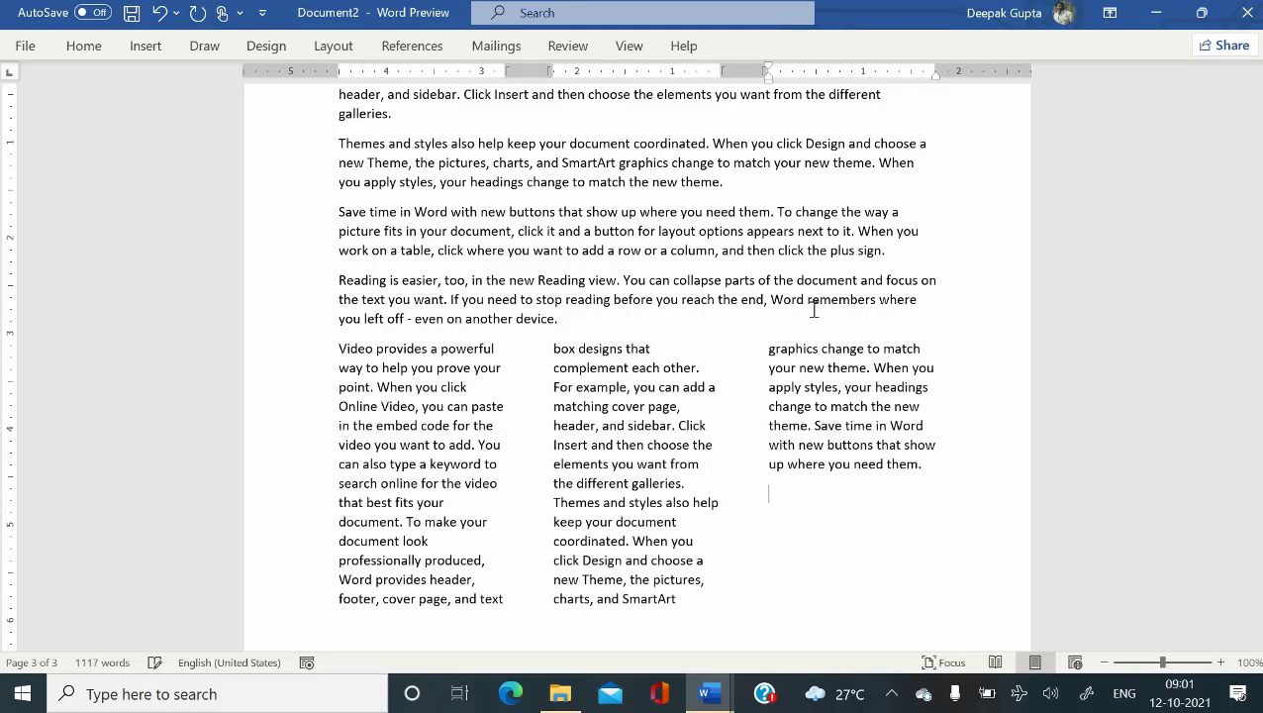
- Insert a continuous section break after the new three-column sample text
scroll(931, 416, "down", 3)
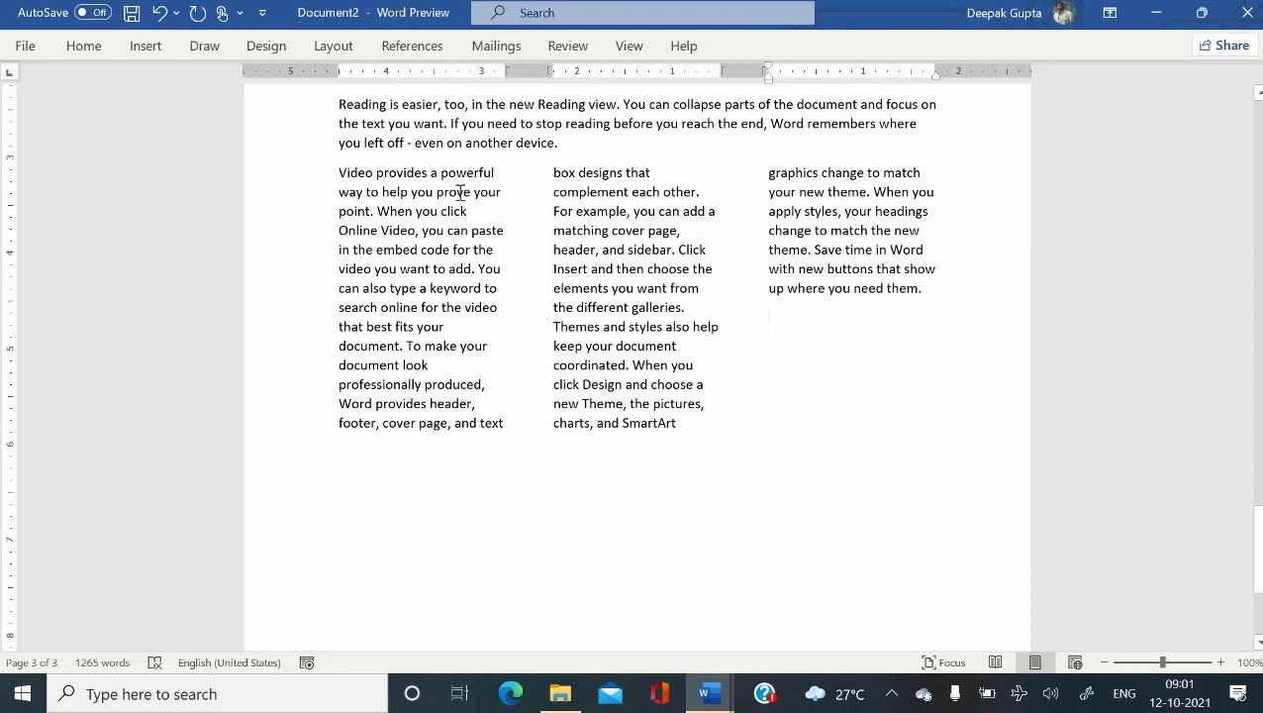
left_click(332, 49)
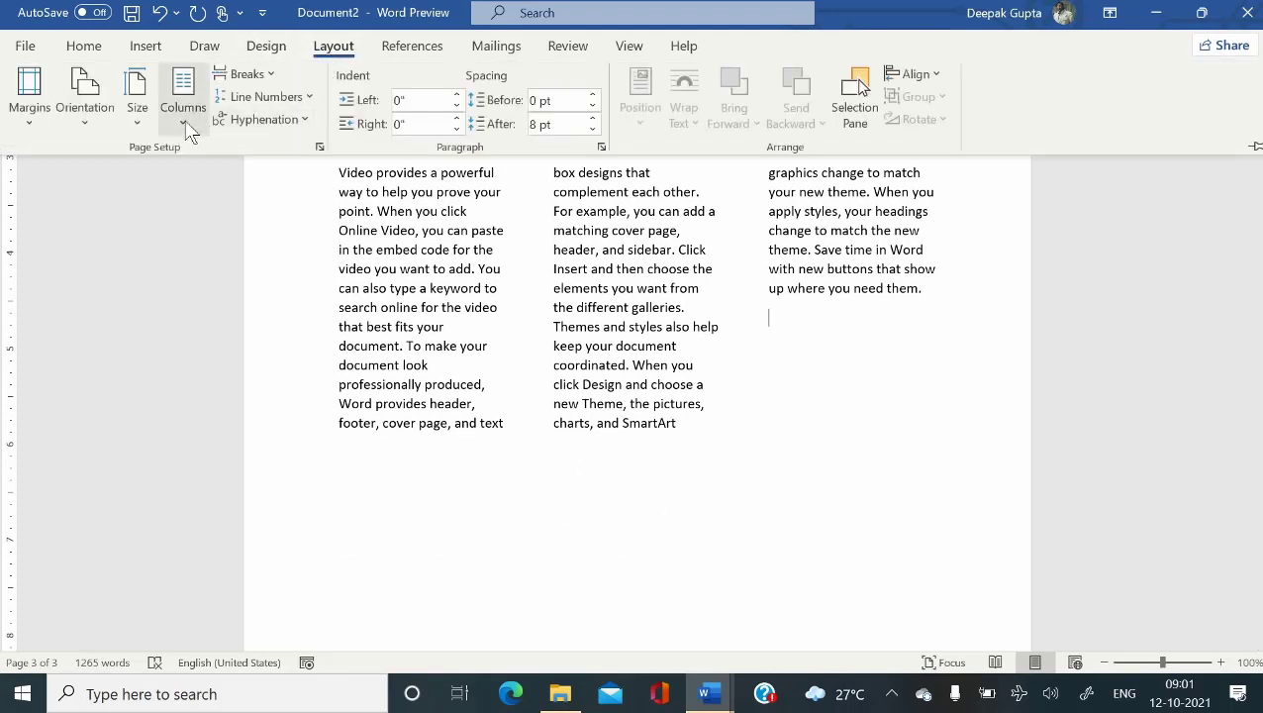
left_click(245, 76)
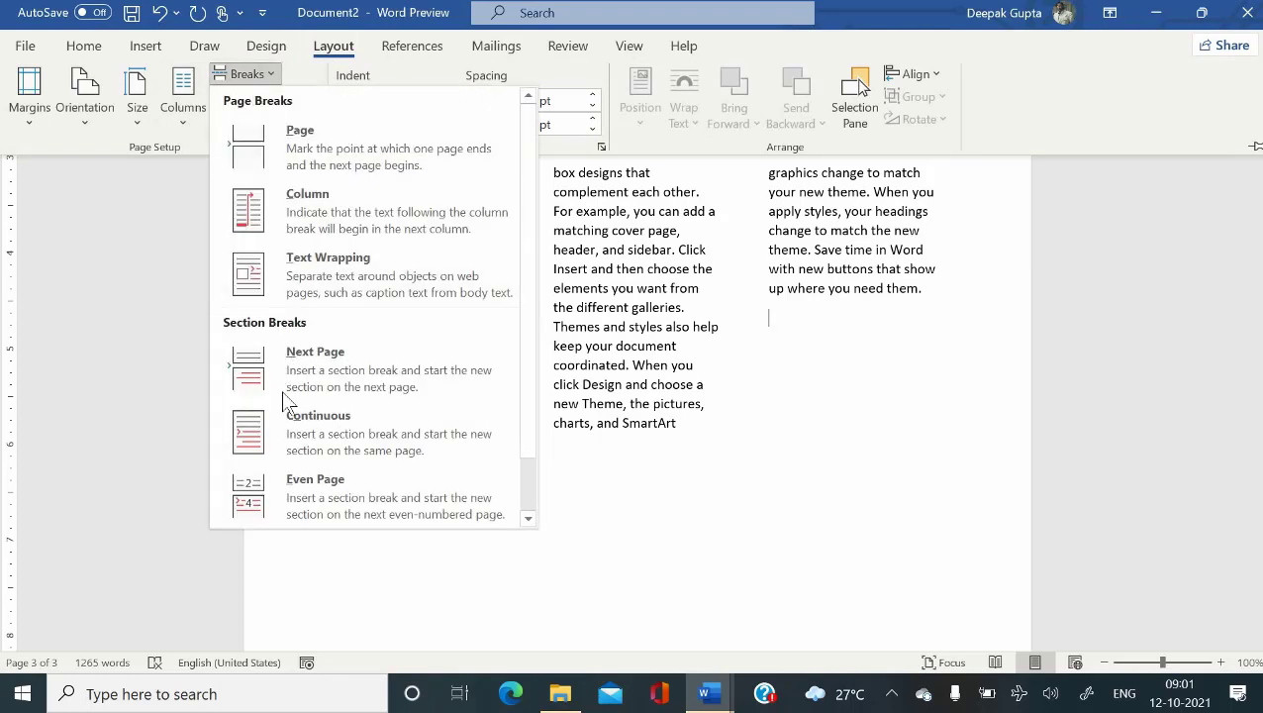
left_click(293, 441)
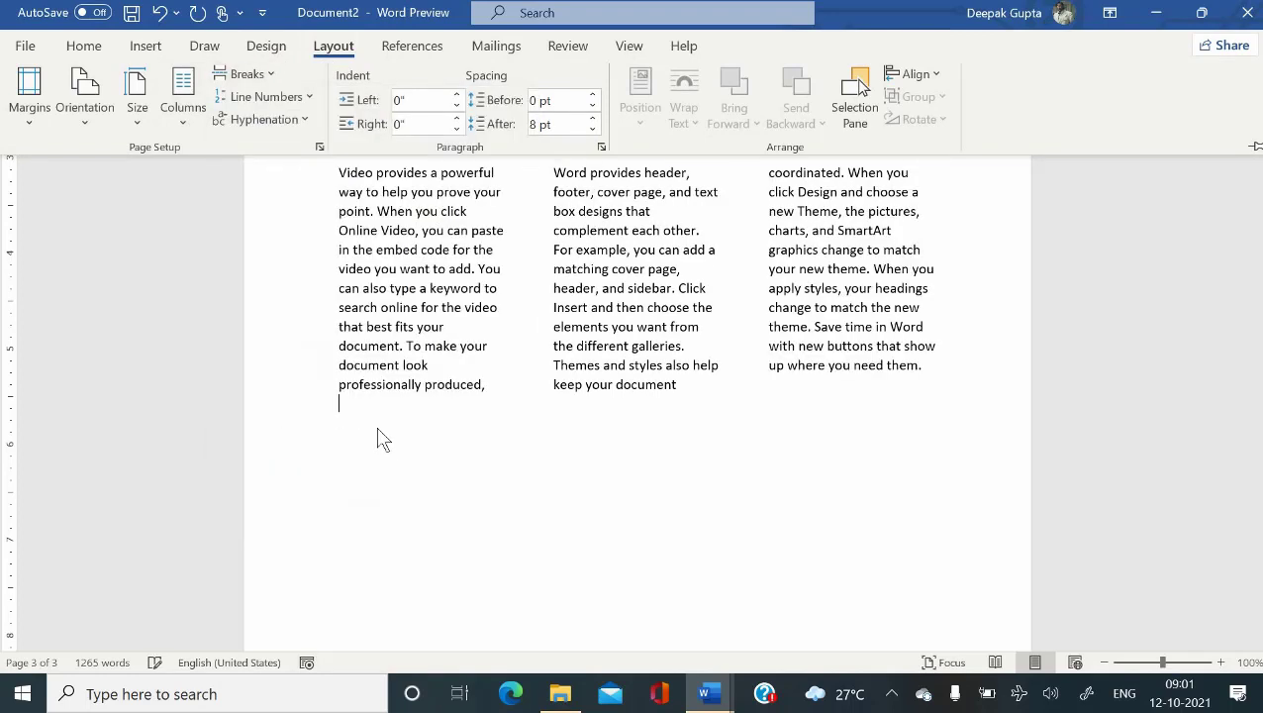
- Set the section below the three-column text to one column and fill it with sample text from =rand(1,10)
left_click(181, 117)
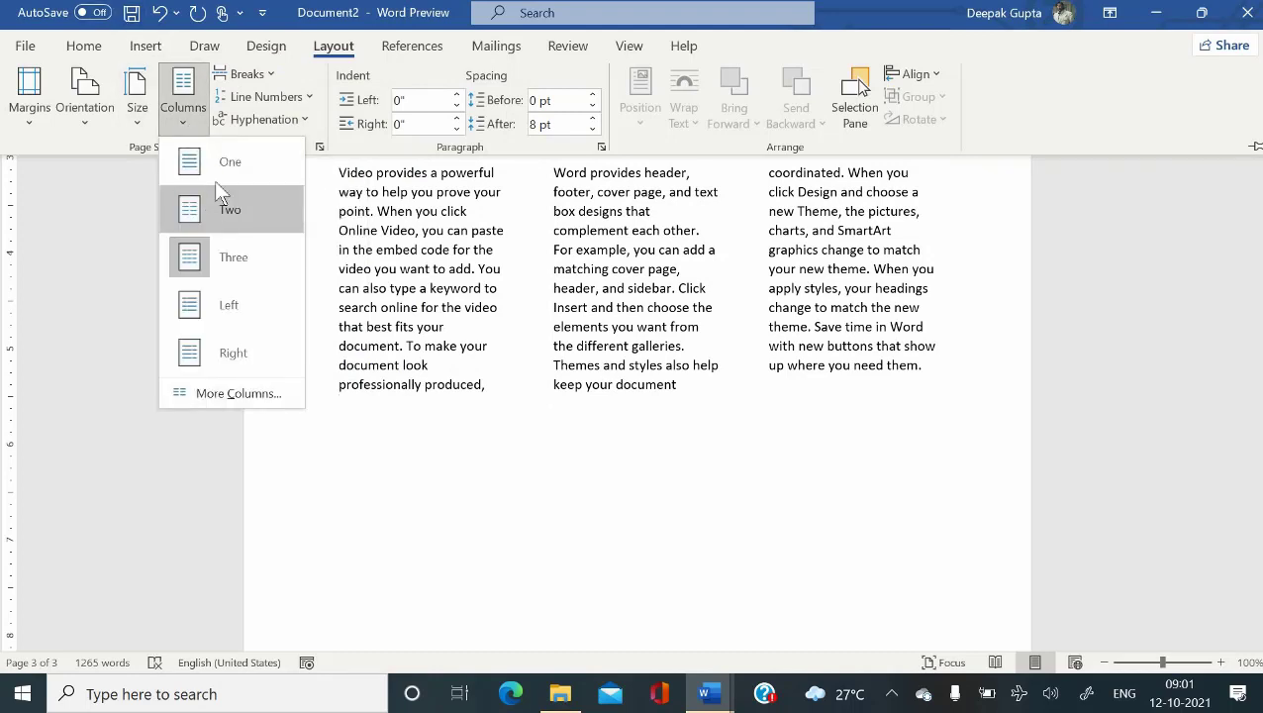
key("Escape")
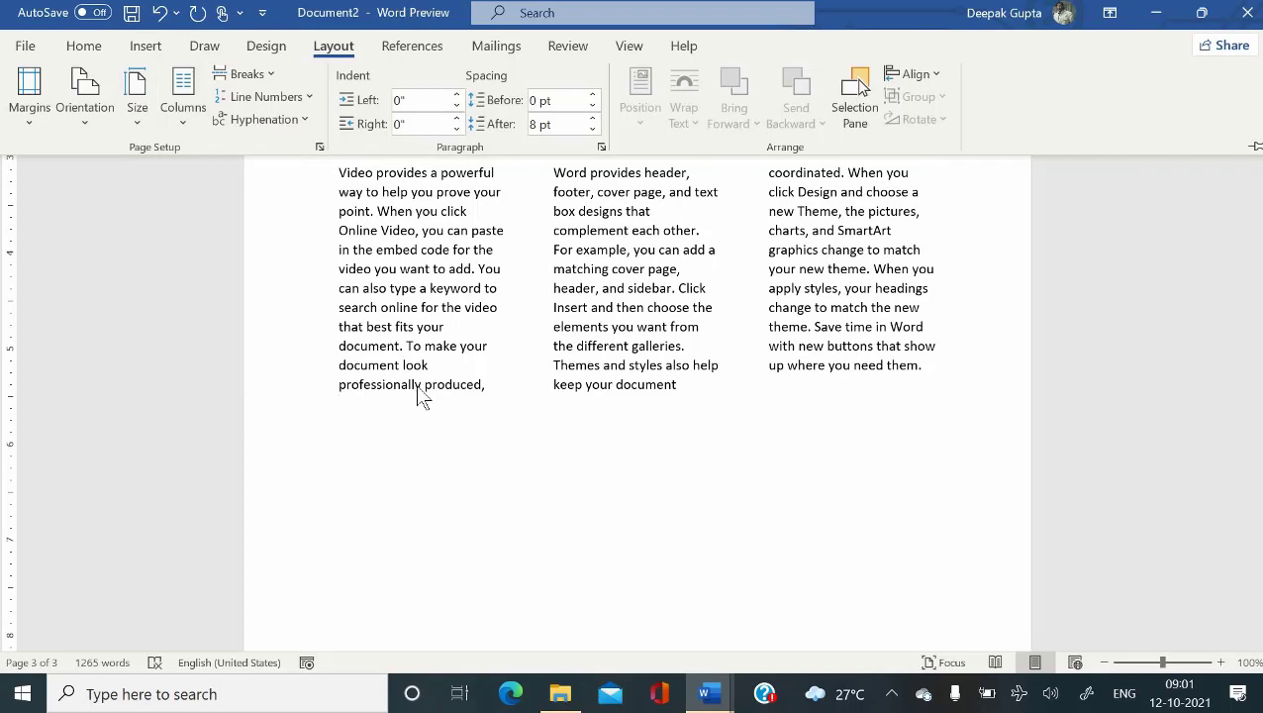
left_click(423, 396)
type("=ran")
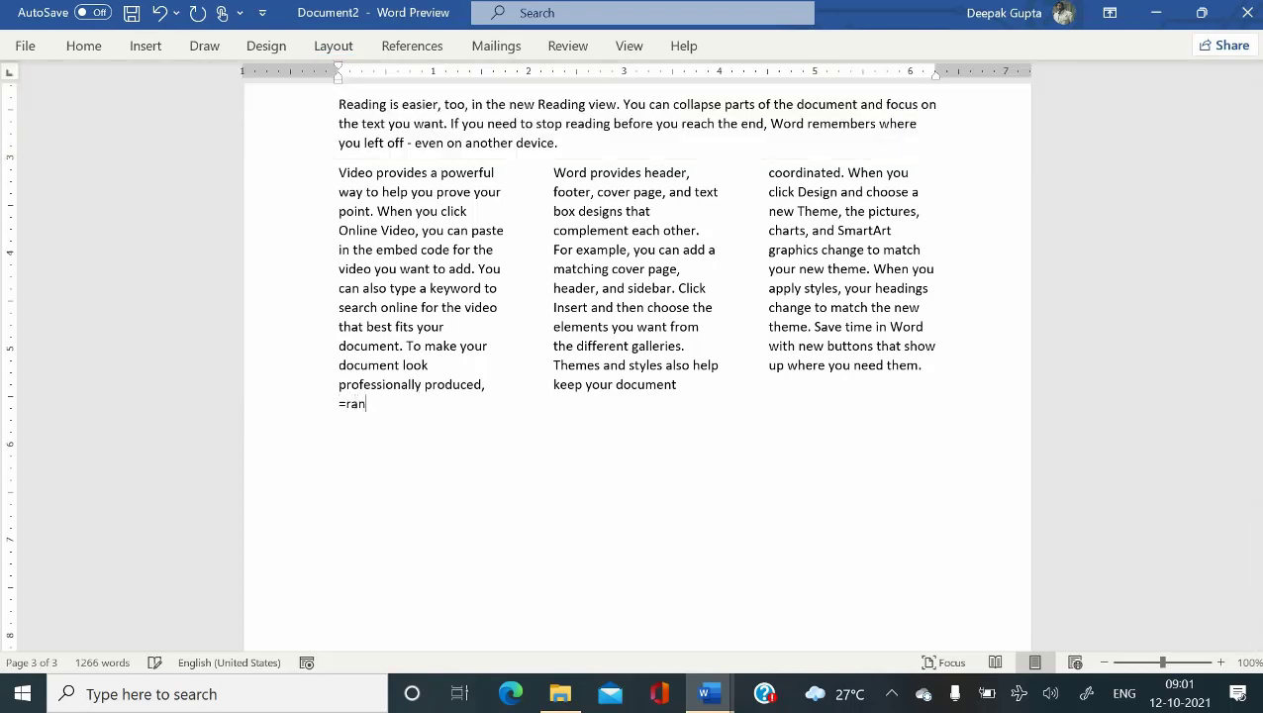
type("d(1,10)")
key("Return")
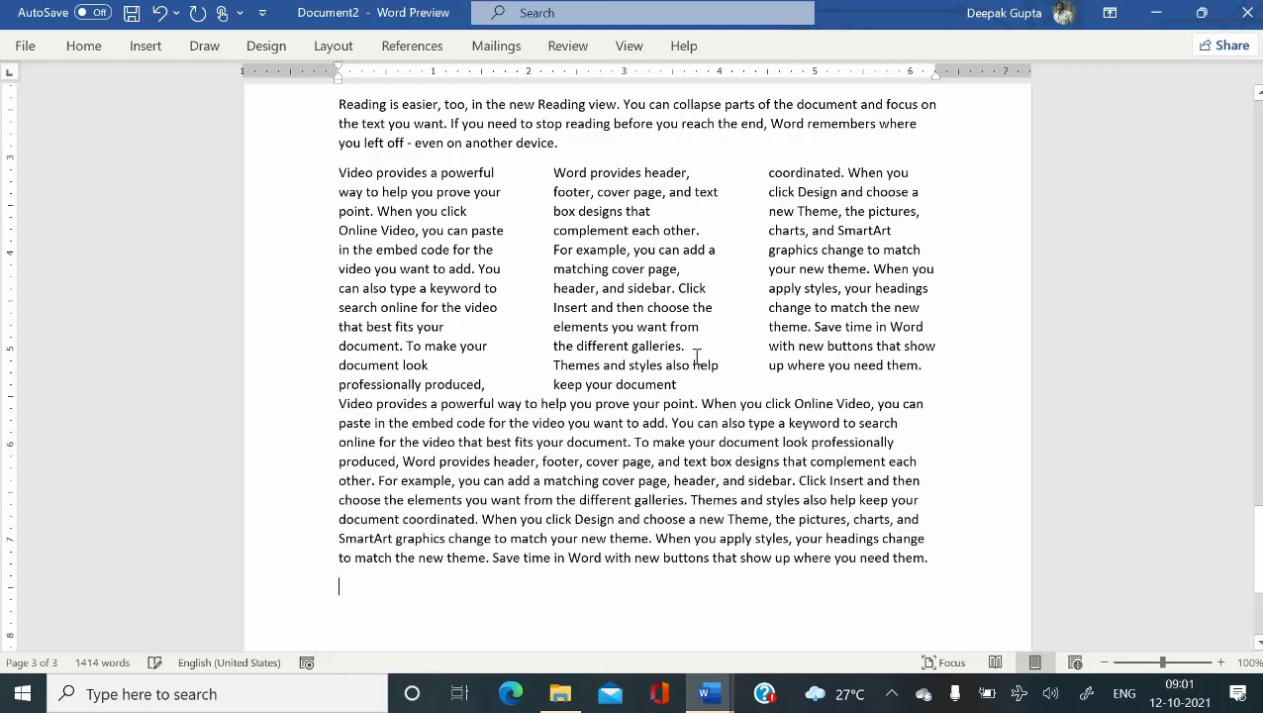
- Add a blank line between the three-column text and the single-column paragraph at the end of the document
left_click(339, 403)
key("Return")
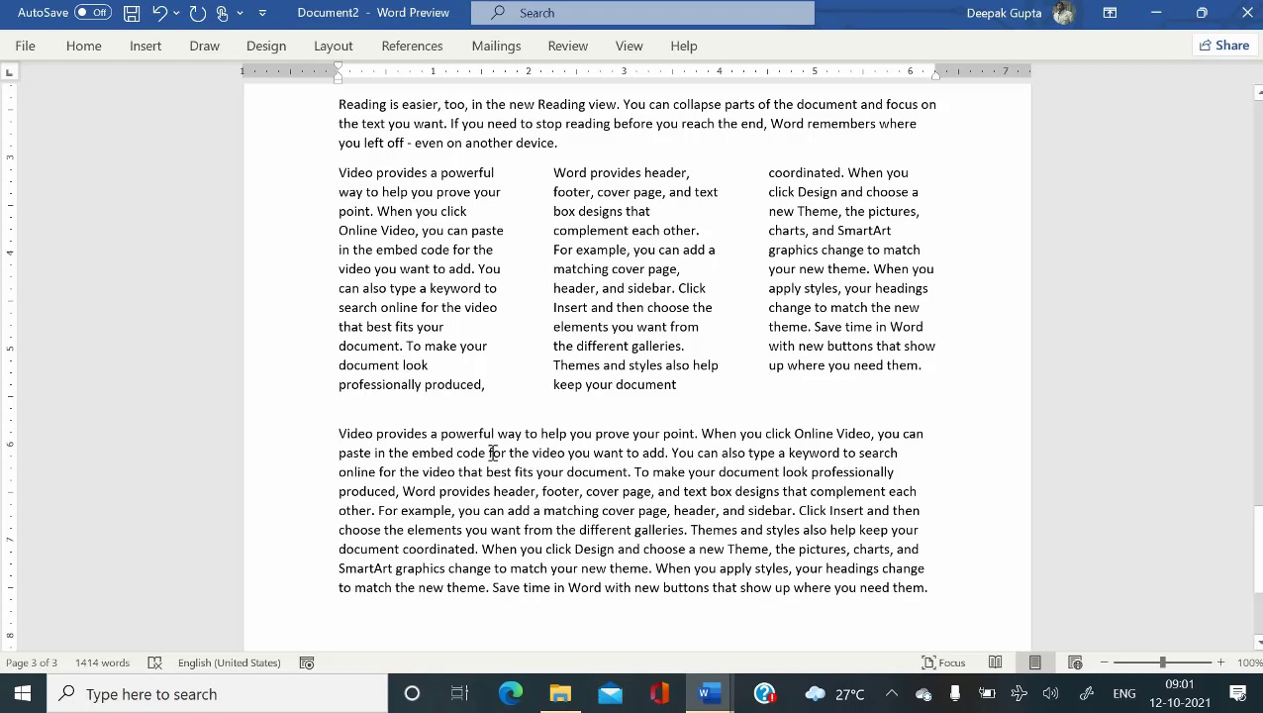
scroll(492, 453, "down", 1)
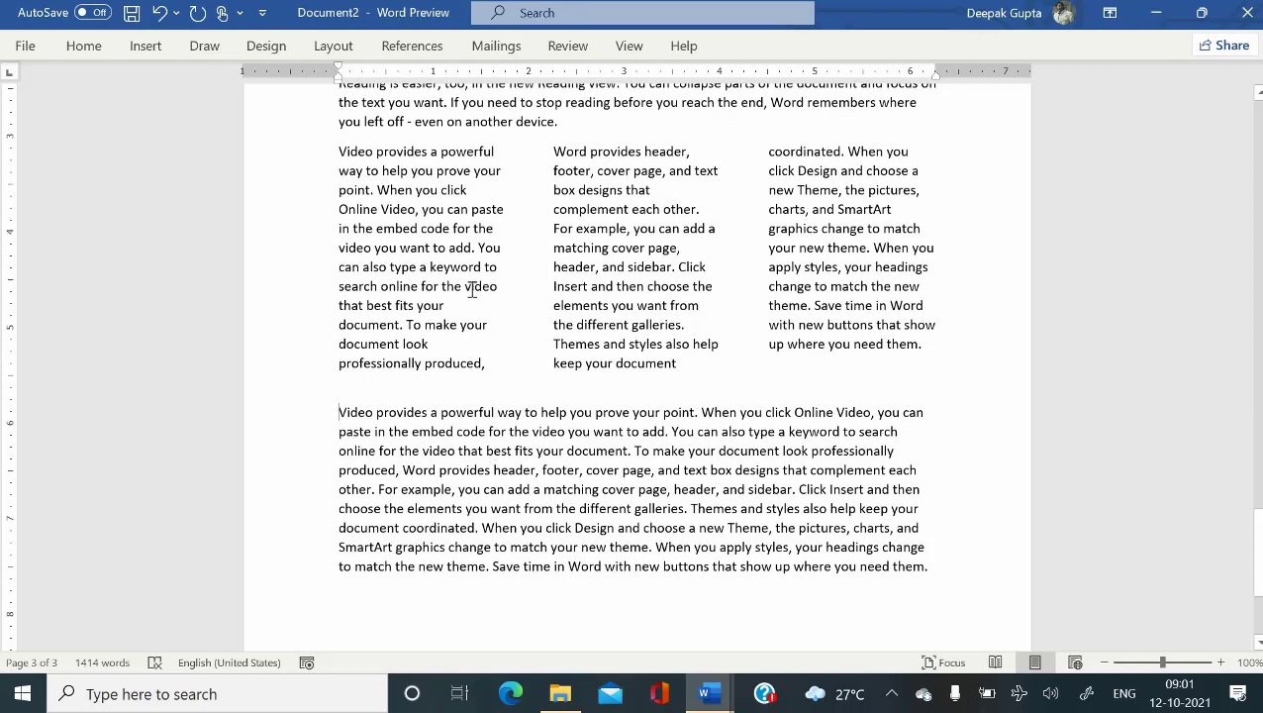
scroll(401, 242, "up", 3)
scroll(472, 289, "up", 1)
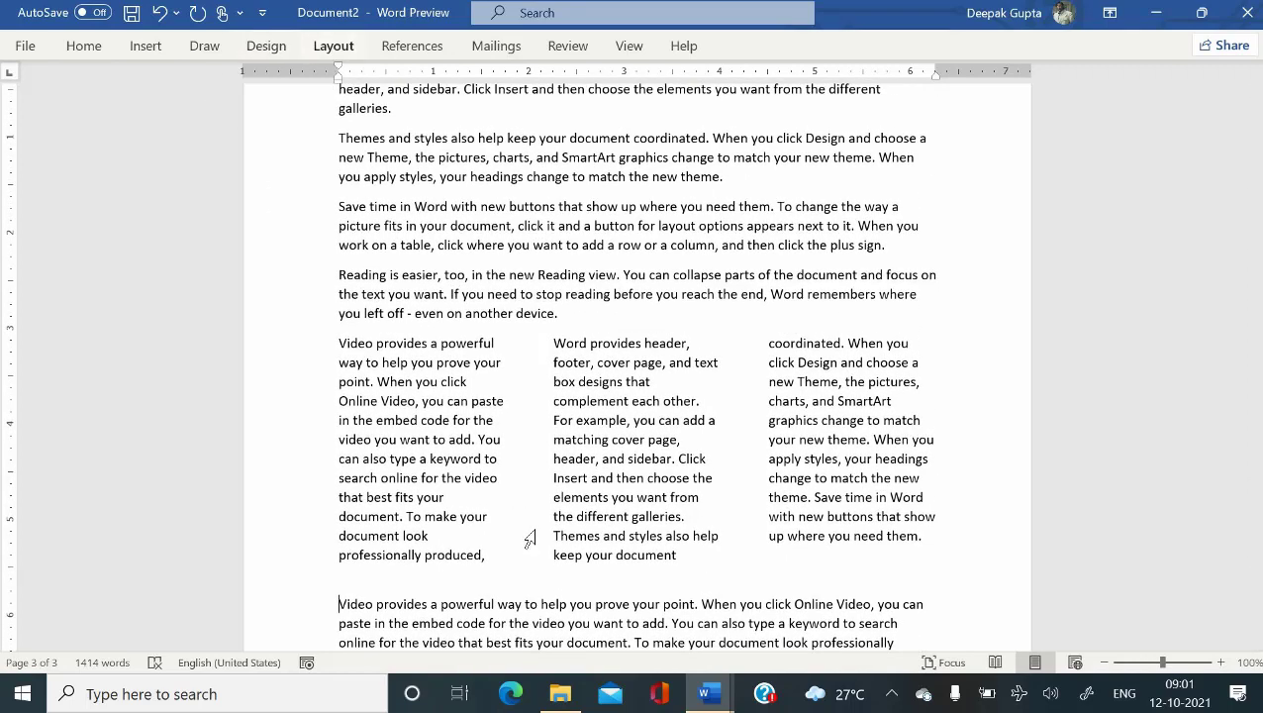
- Switch to Word theory.docx and review the notes on section break types and on dividing, breaking and removing columns
mouse_move(709, 693)
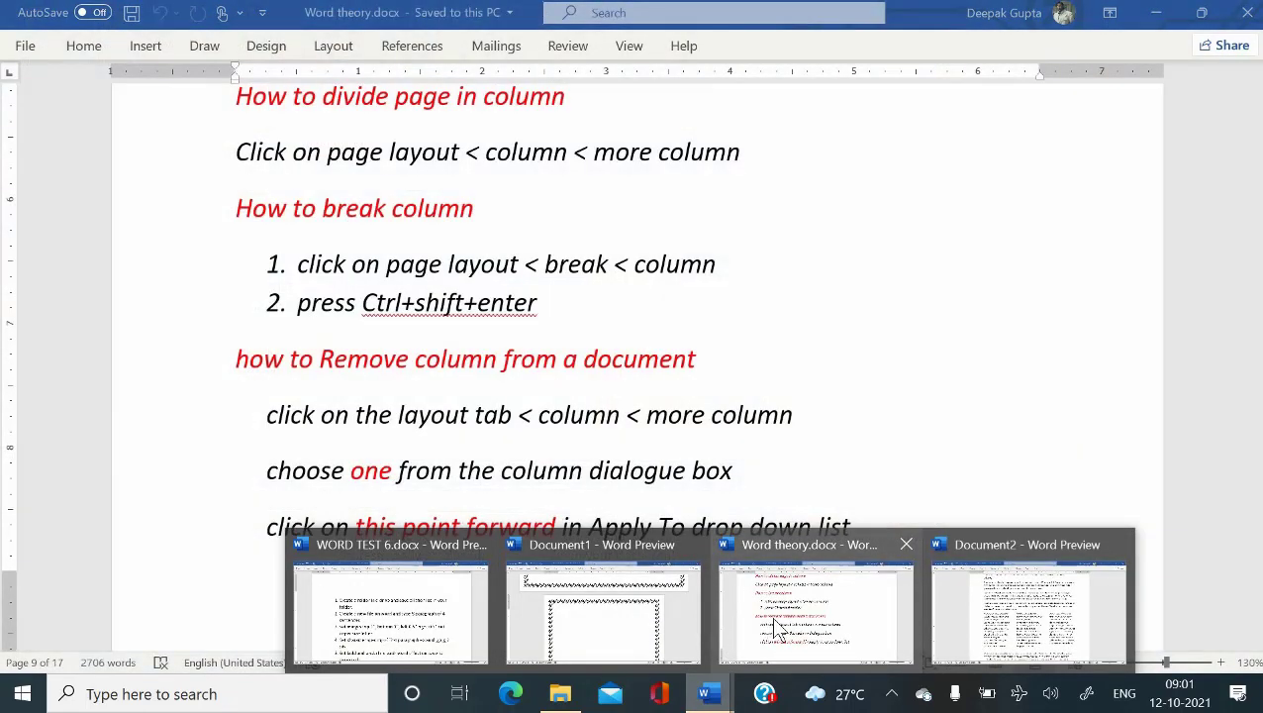
left_click(773, 622)
scroll(447, 369, "up", 5)
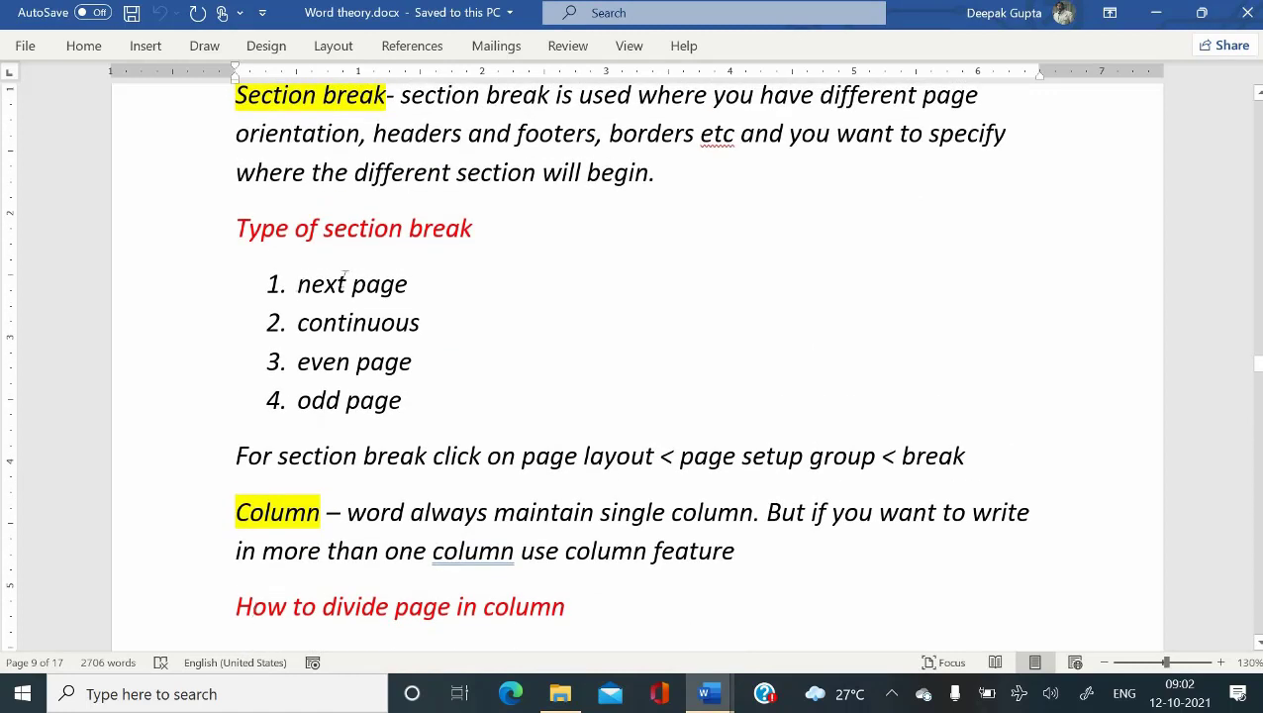
triple_click(345, 282)
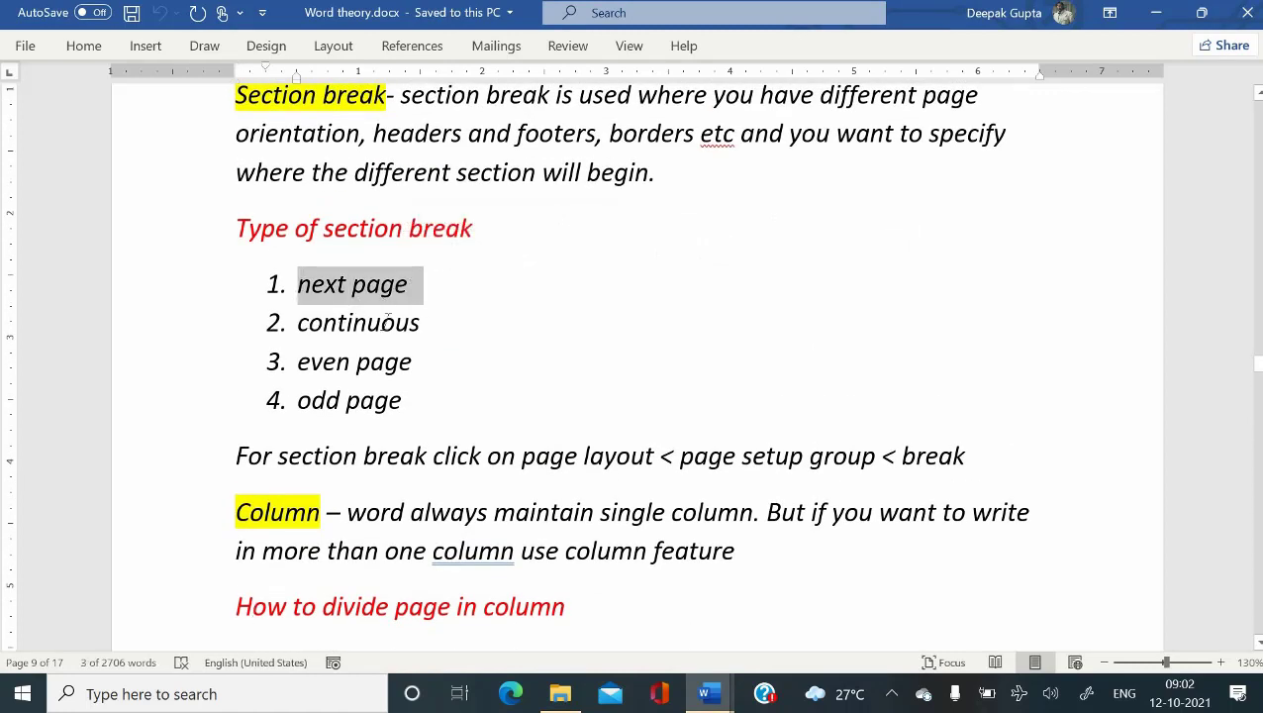
left_click_drag(408, 323, 310, 323)
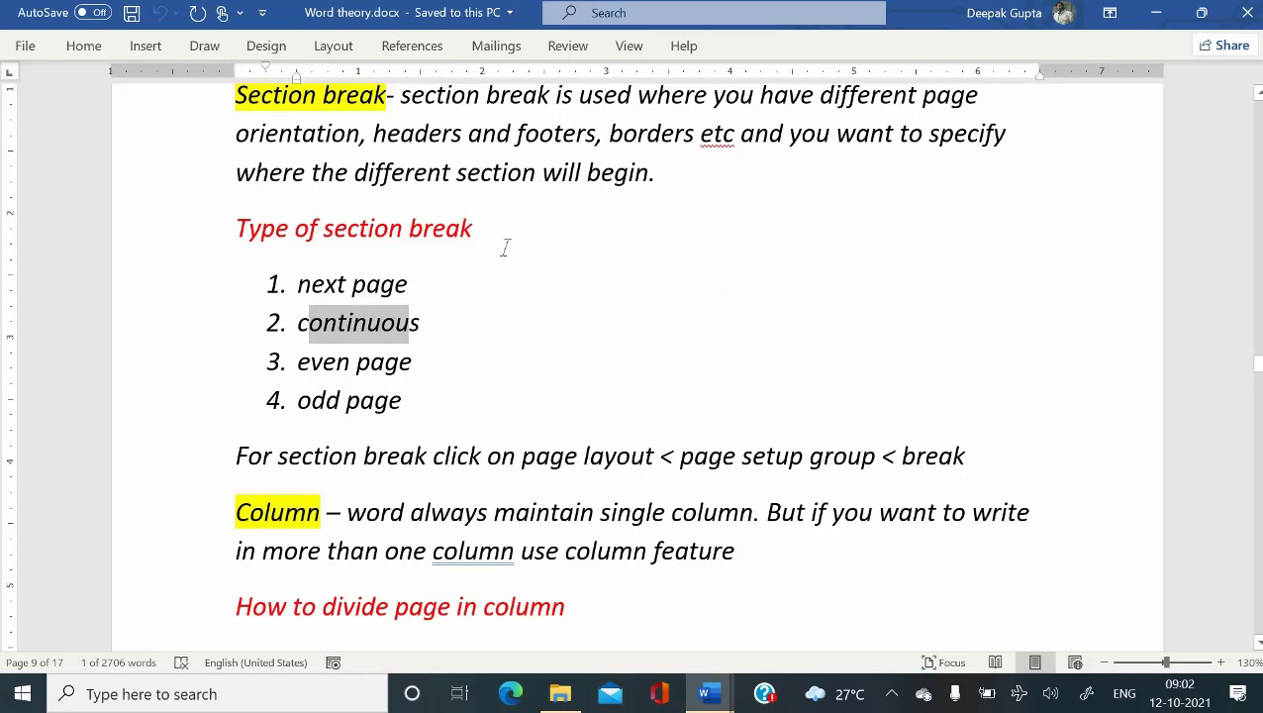
scroll(499, 250, "down", 2)
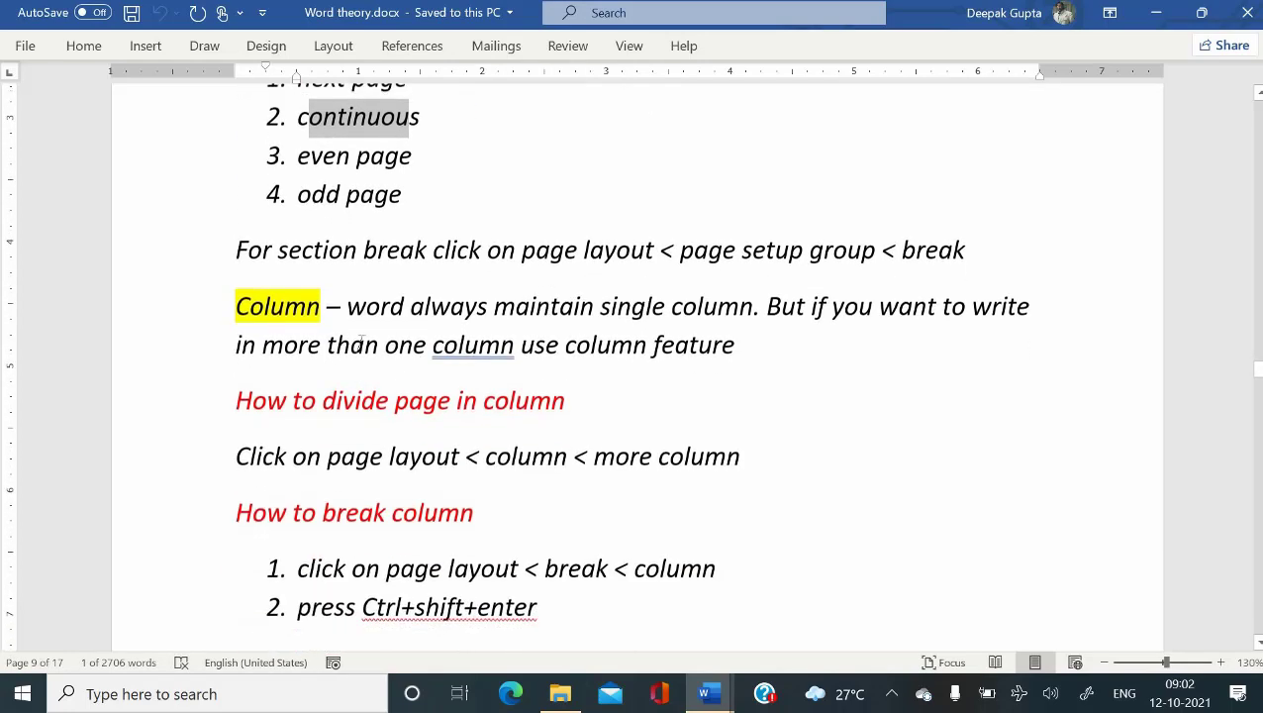
scroll(426, 331, "down", 2)
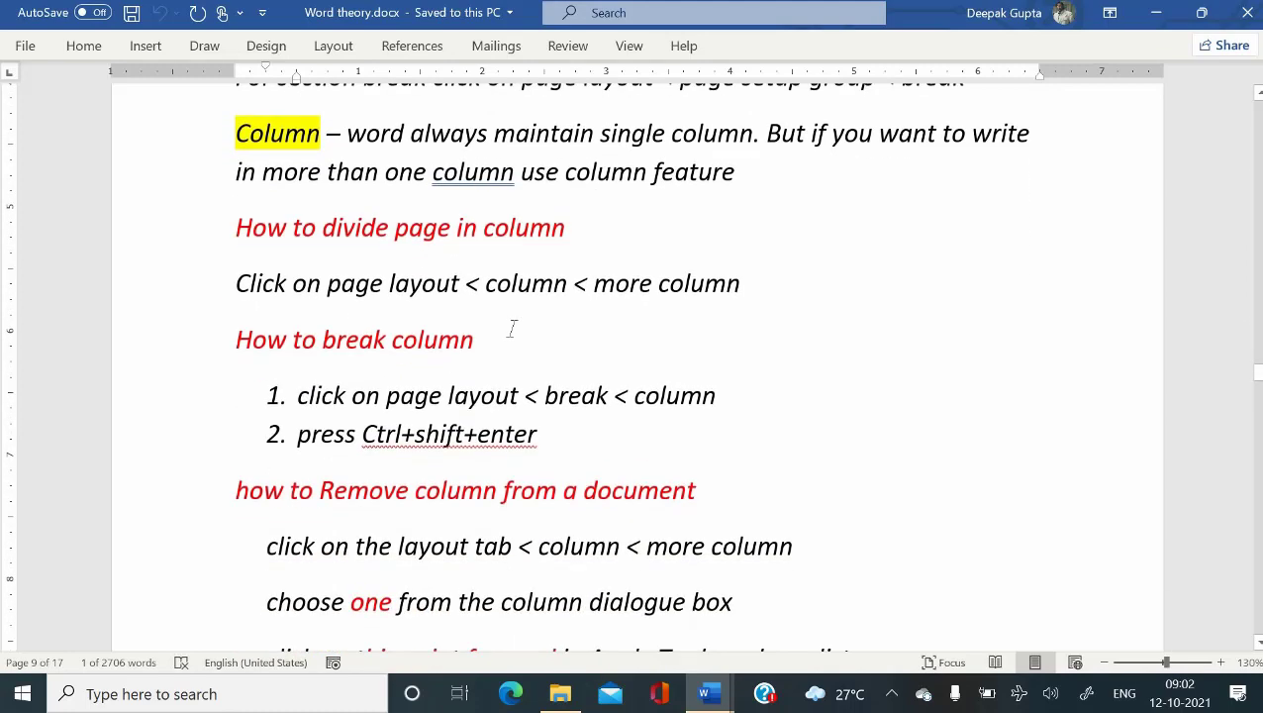
scroll(512, 329, "down", 1)
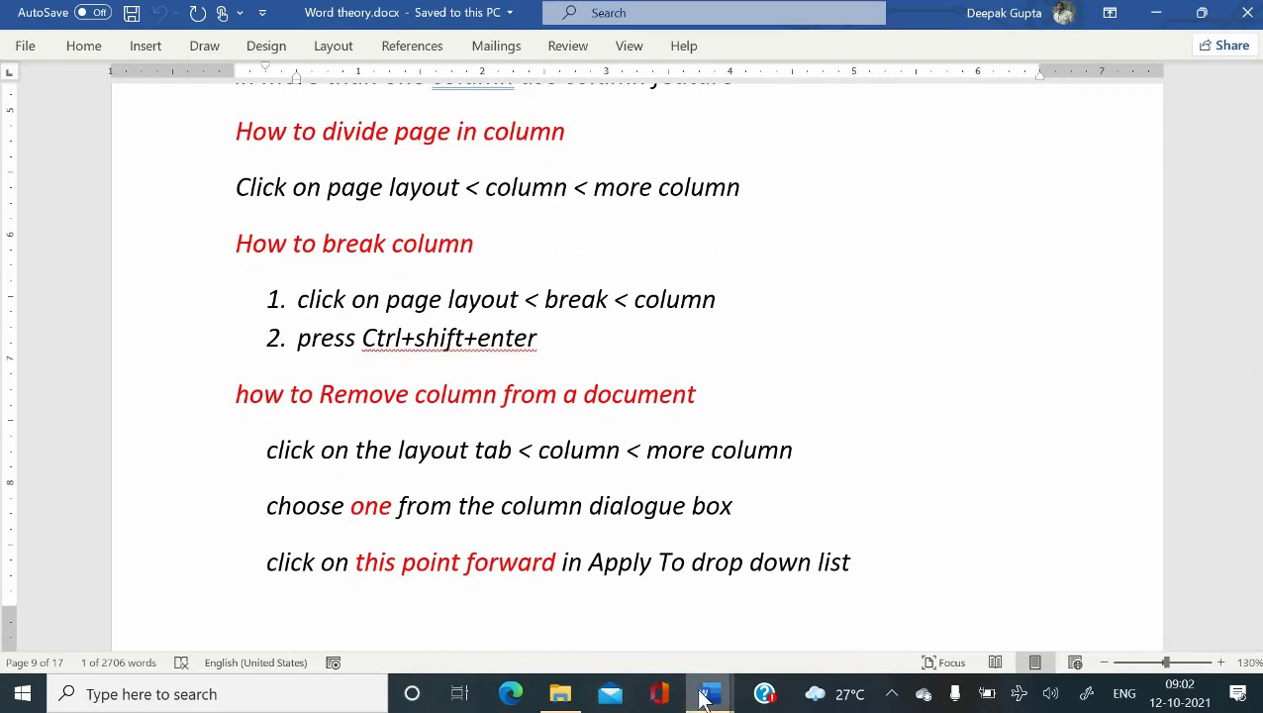
- Return to Document2 and set the three-column section on page 3 to one column
mouse_move(705, 693)
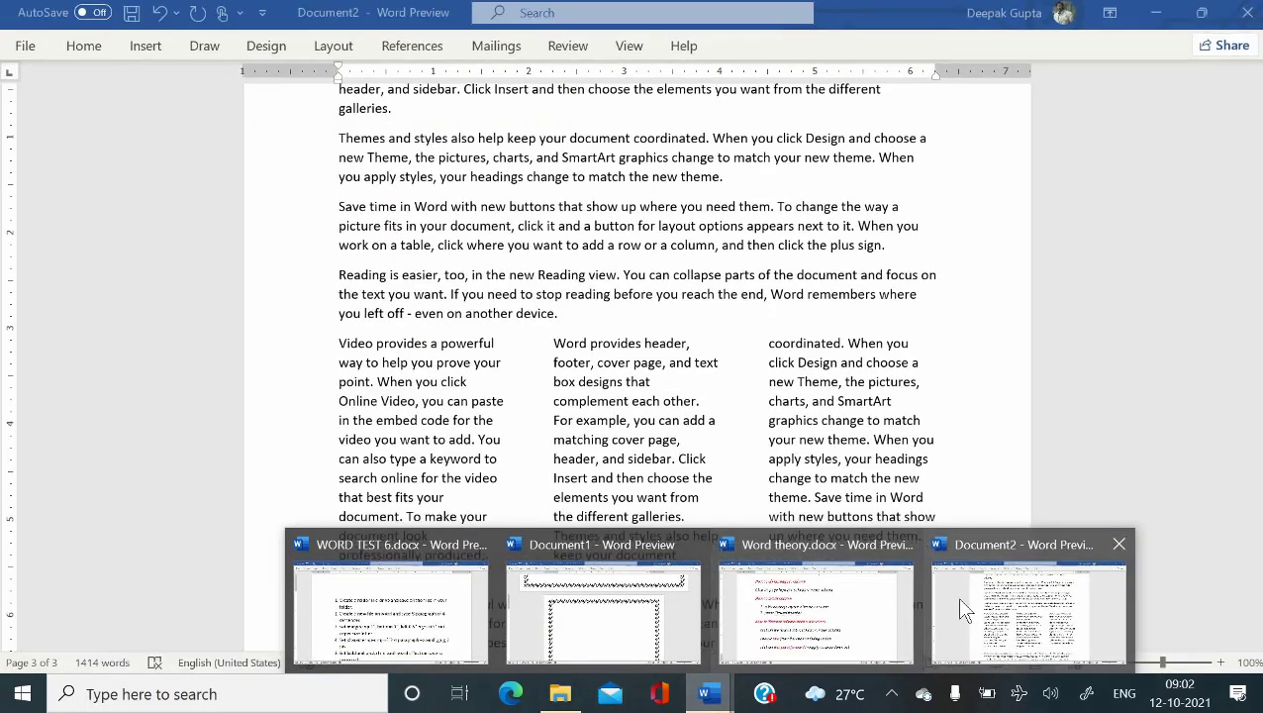
left_click(957, 596)
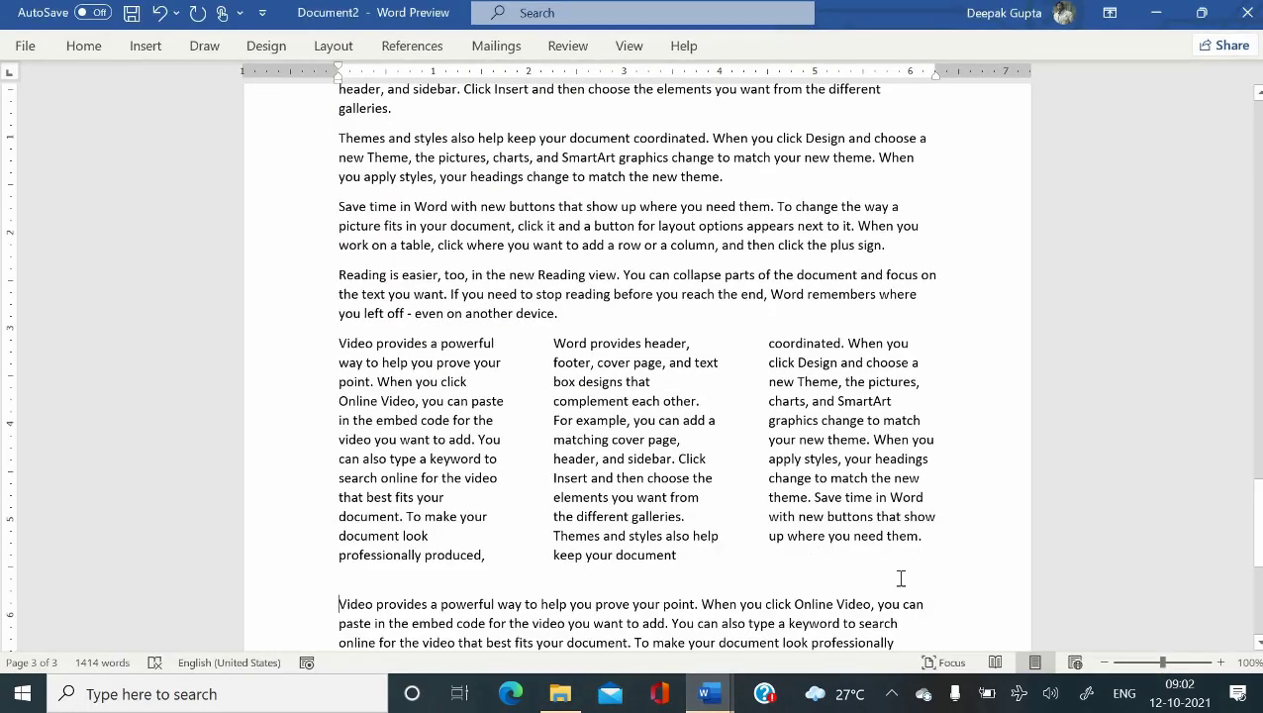
left_click(379, 363)
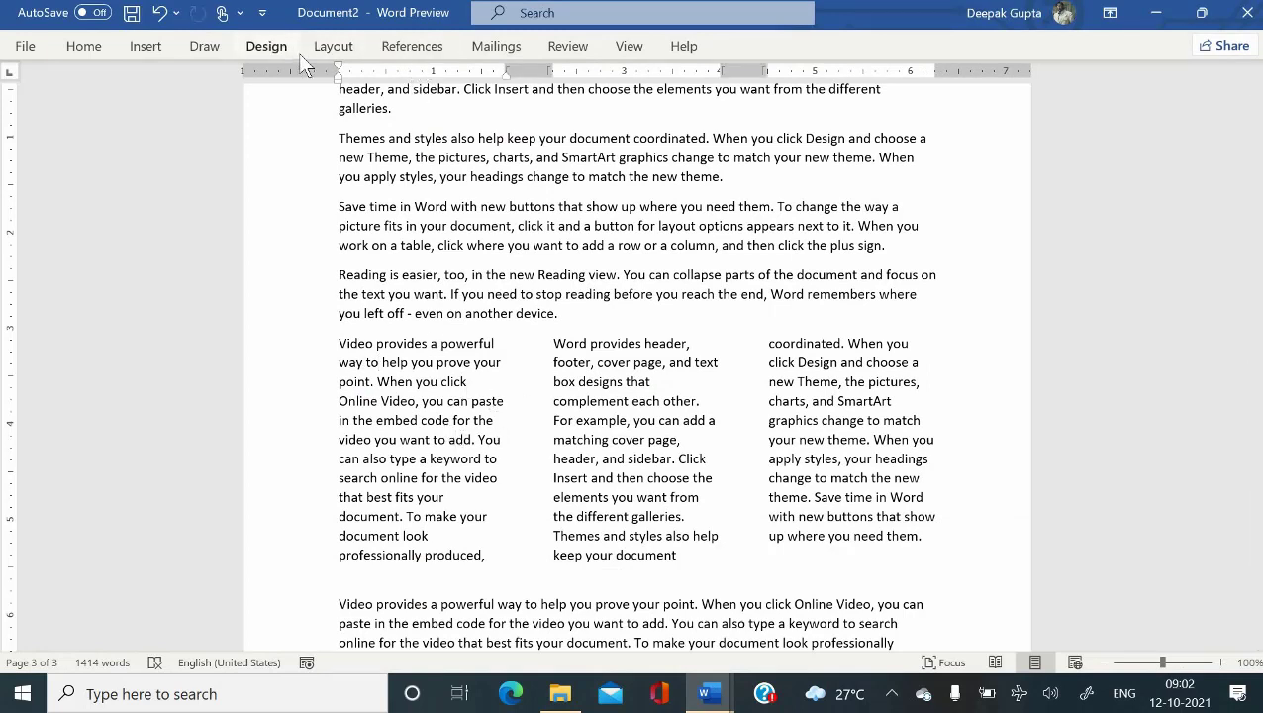
left_click(330, 51)
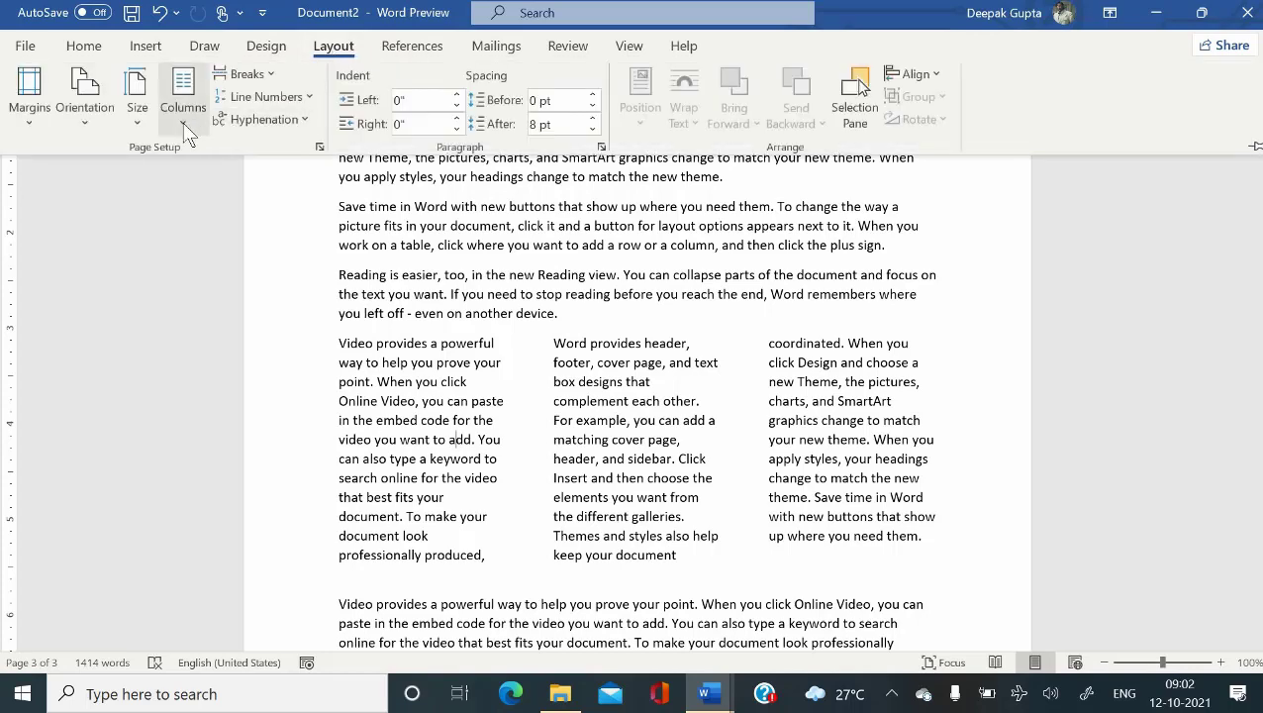
left_click(182, 117)
left_click(190, 178)
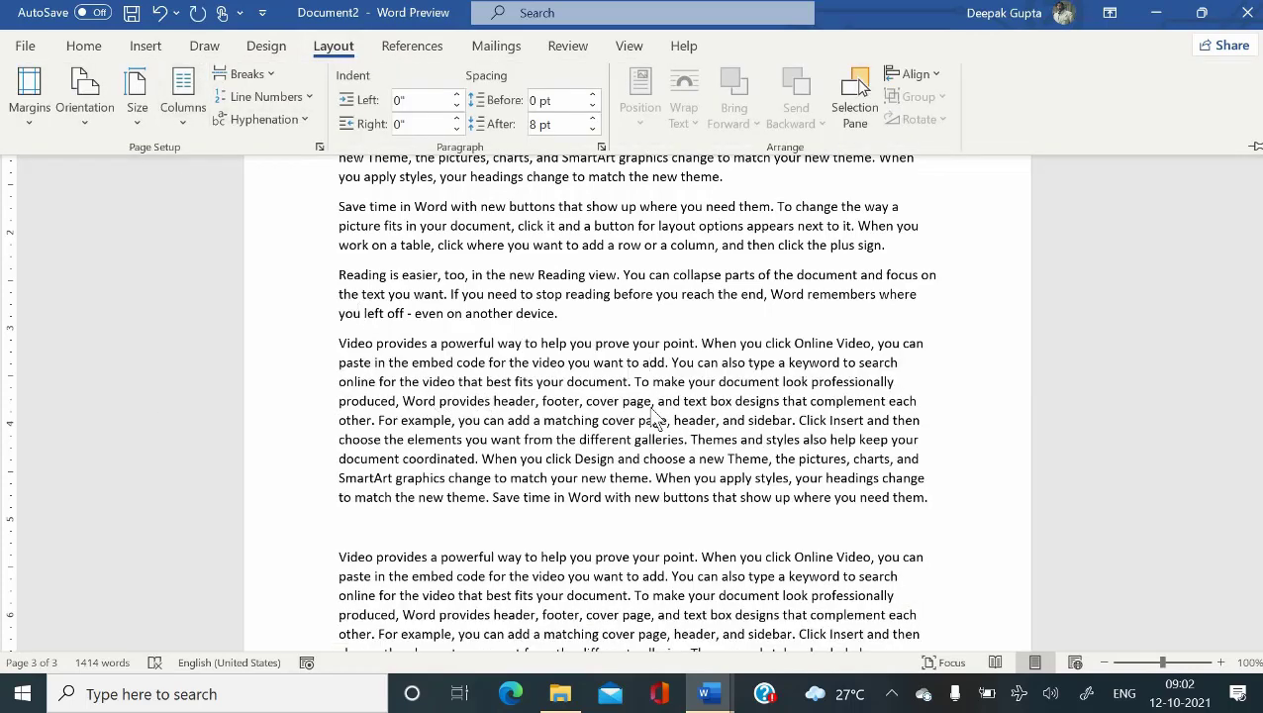
left_click(649, 362)
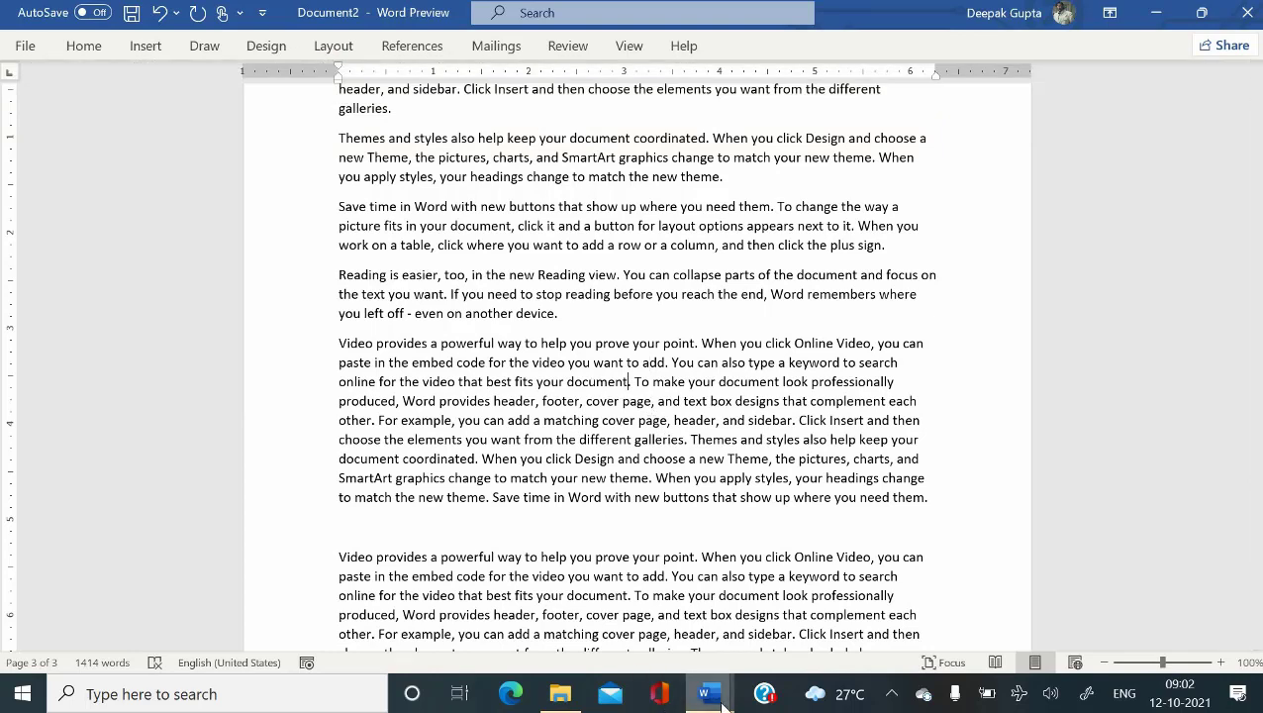
- Switch to WORD TEST 6.docx to view its numbered list of practice tasks
mouse_move(703, 693)
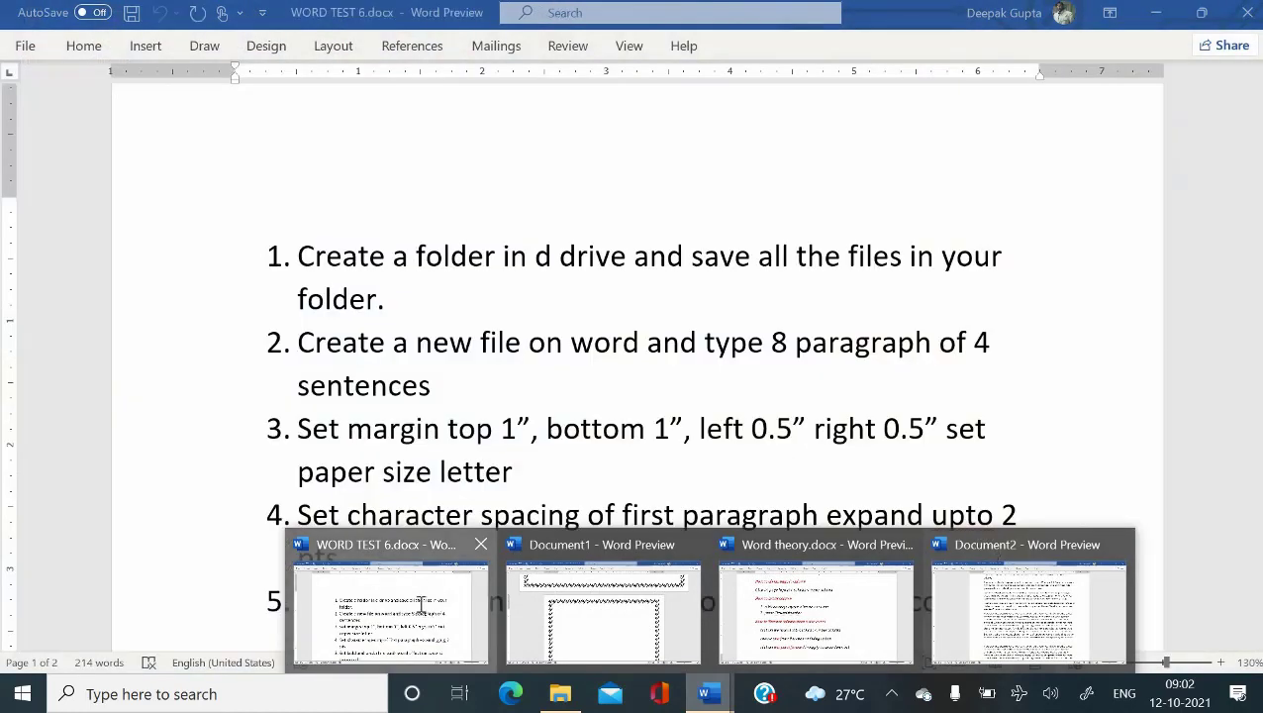
left_click(420, 600)
left_click(409, 323)
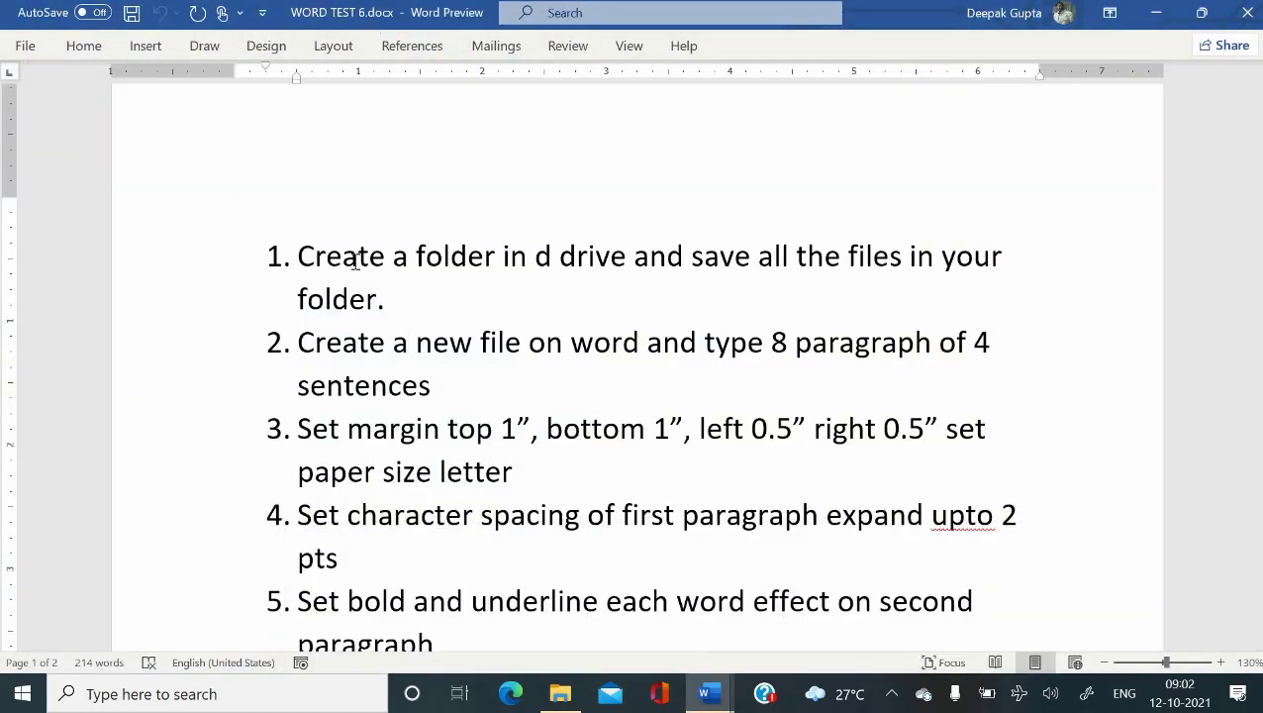